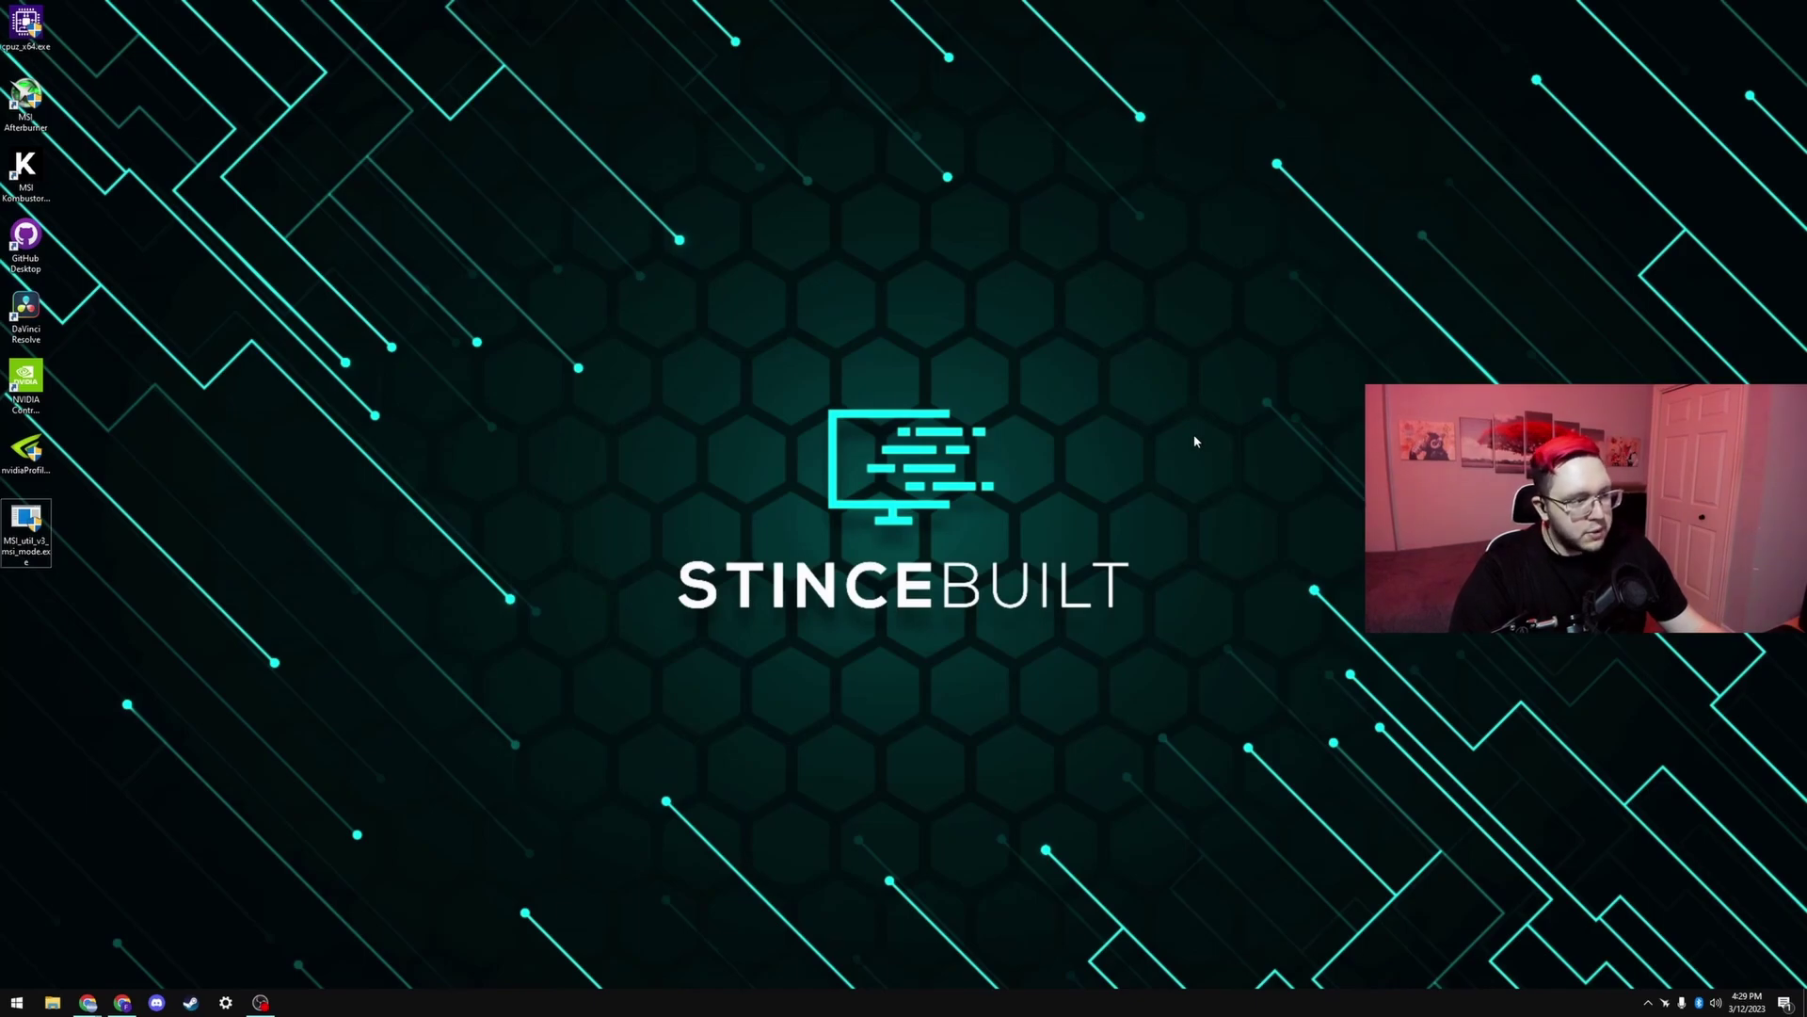
# Review the MSI utility download page and the forum post about MSI interrupts in the browser
pyautogui.click(123, 1002)
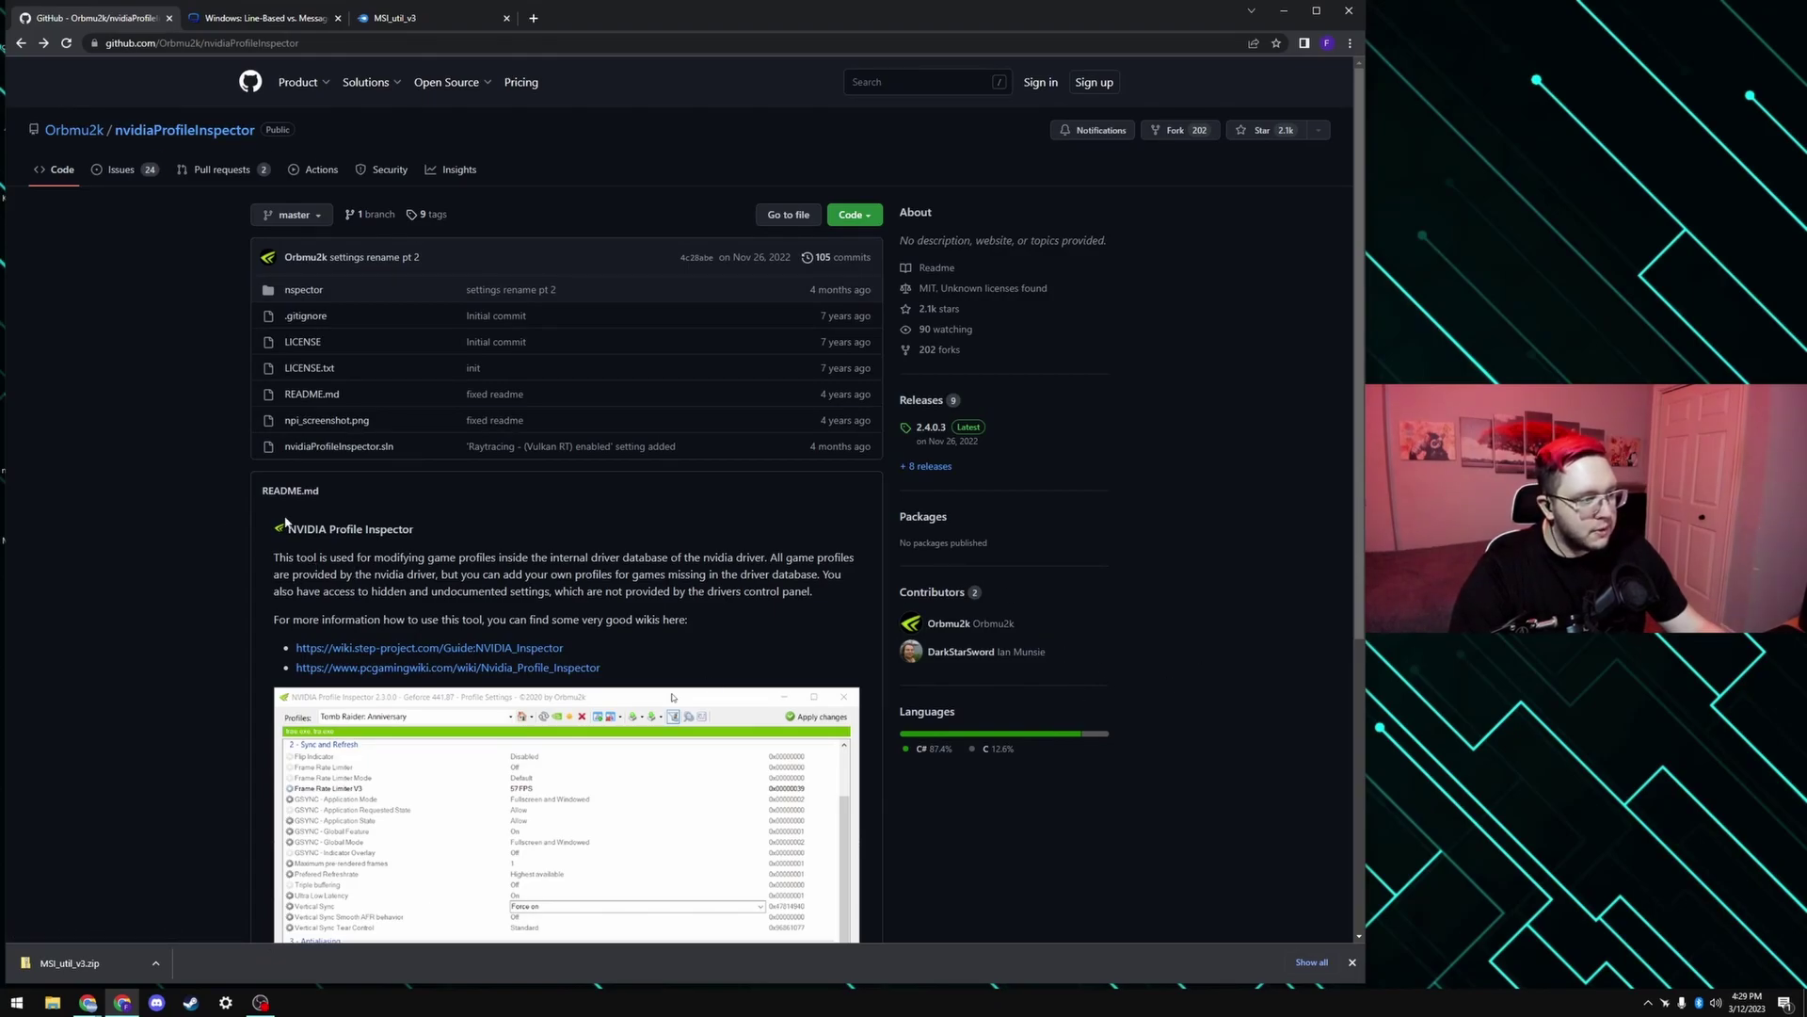
pyautogui.click(396, 15)
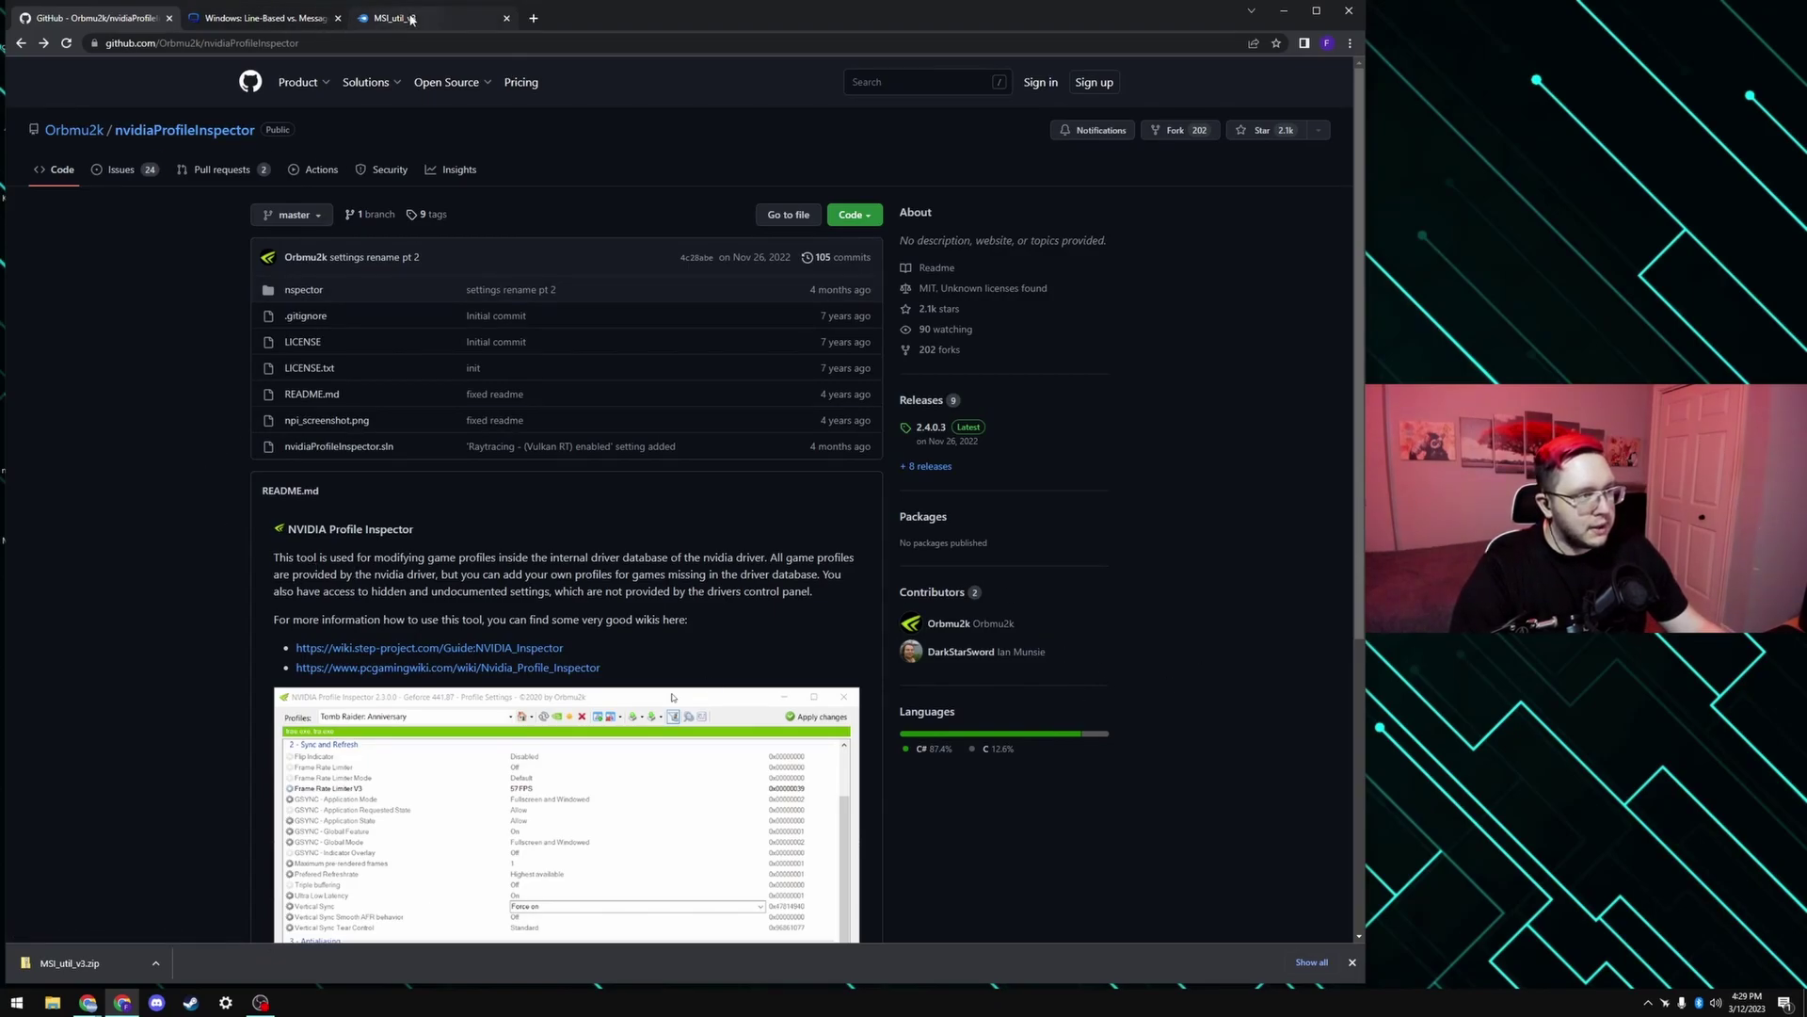
pyautogui.click(231, 18)
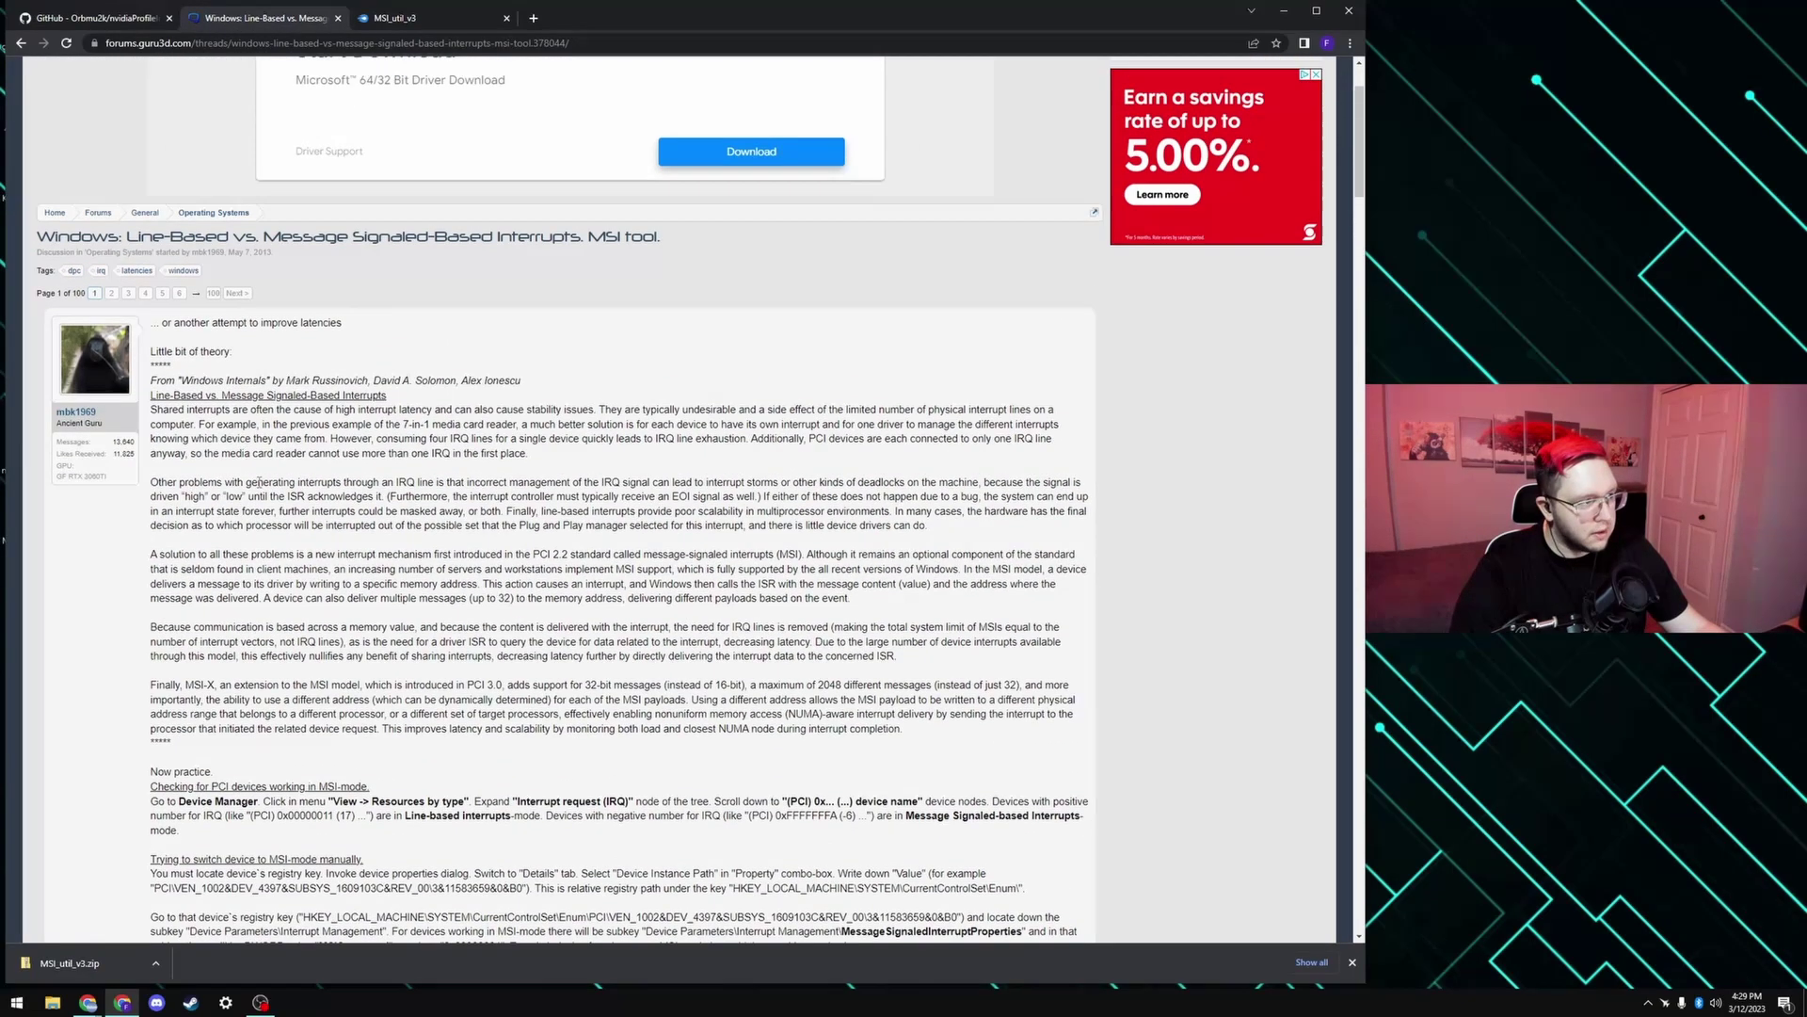
pyautogui.scroll(-5, 236, 480)
pyautogui.scroll(5, 400, 628)
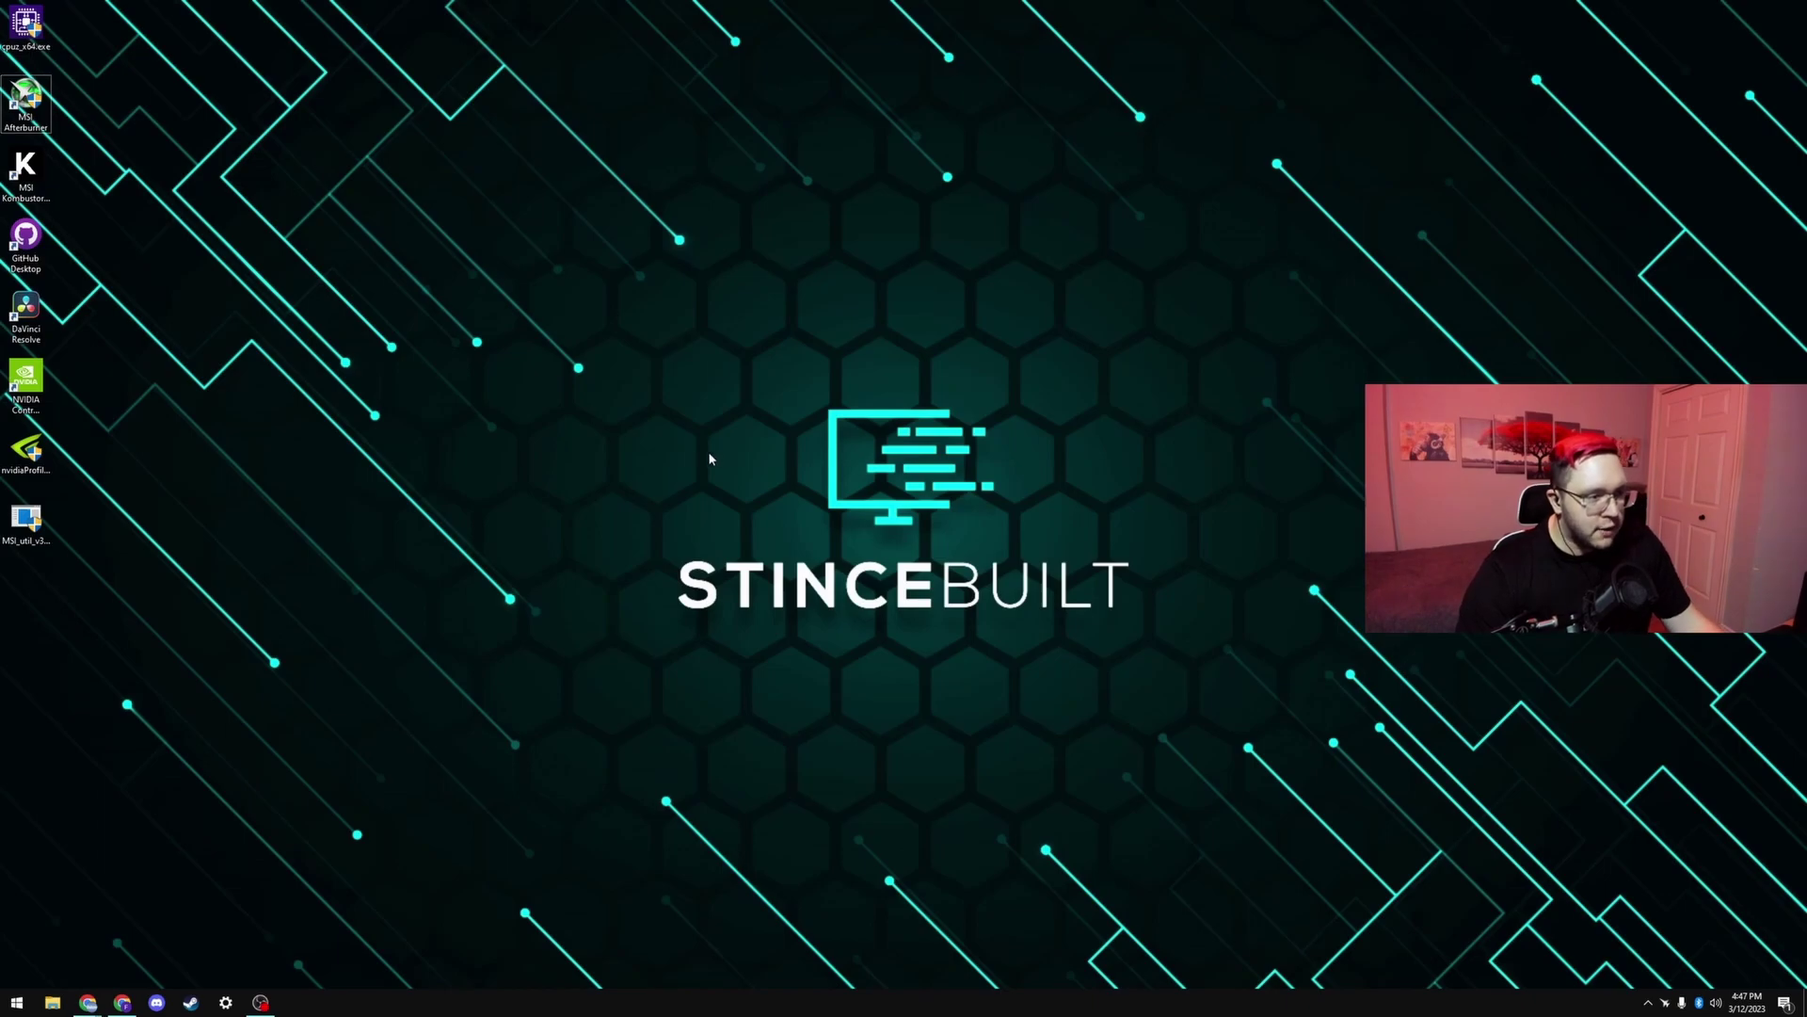
# Launch NVIDIA Control Panel from the desktop context menu and scroll the Global Settings list
pyautogui.rightClick(715, 391)
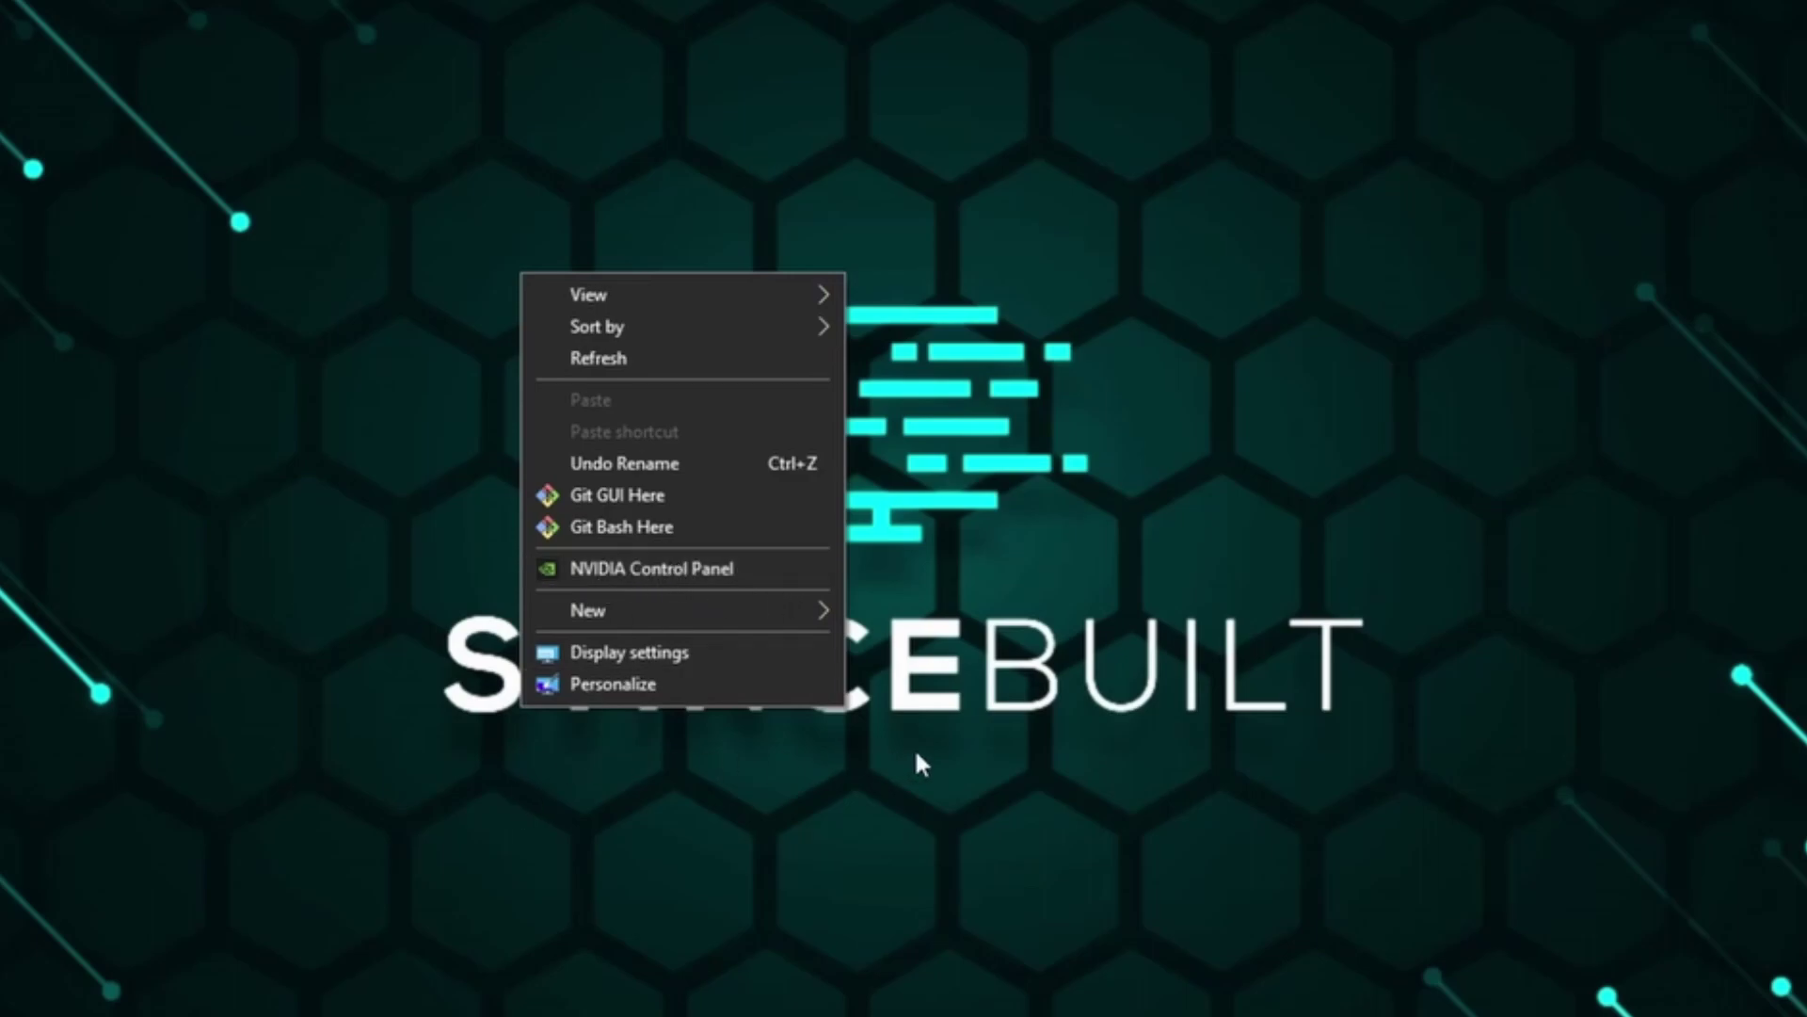
pyautogui.click(712, 568)
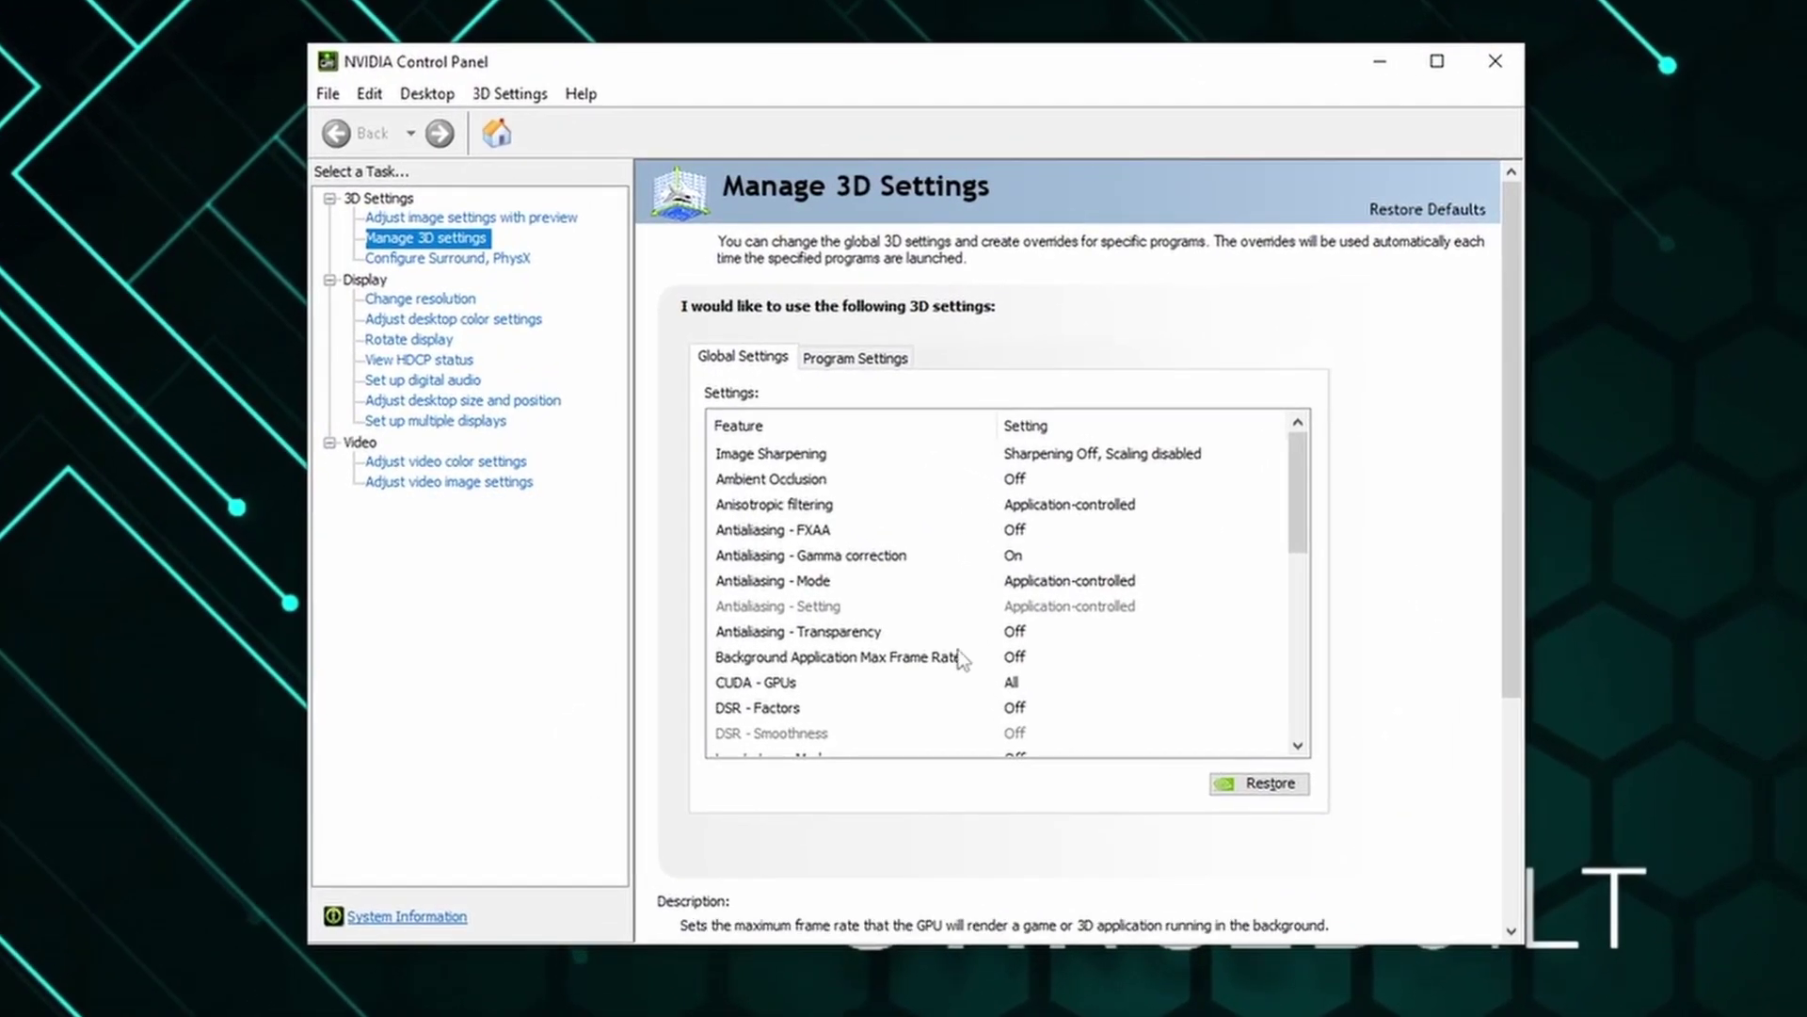
pyautogui.scroll(-10, 926, 572)
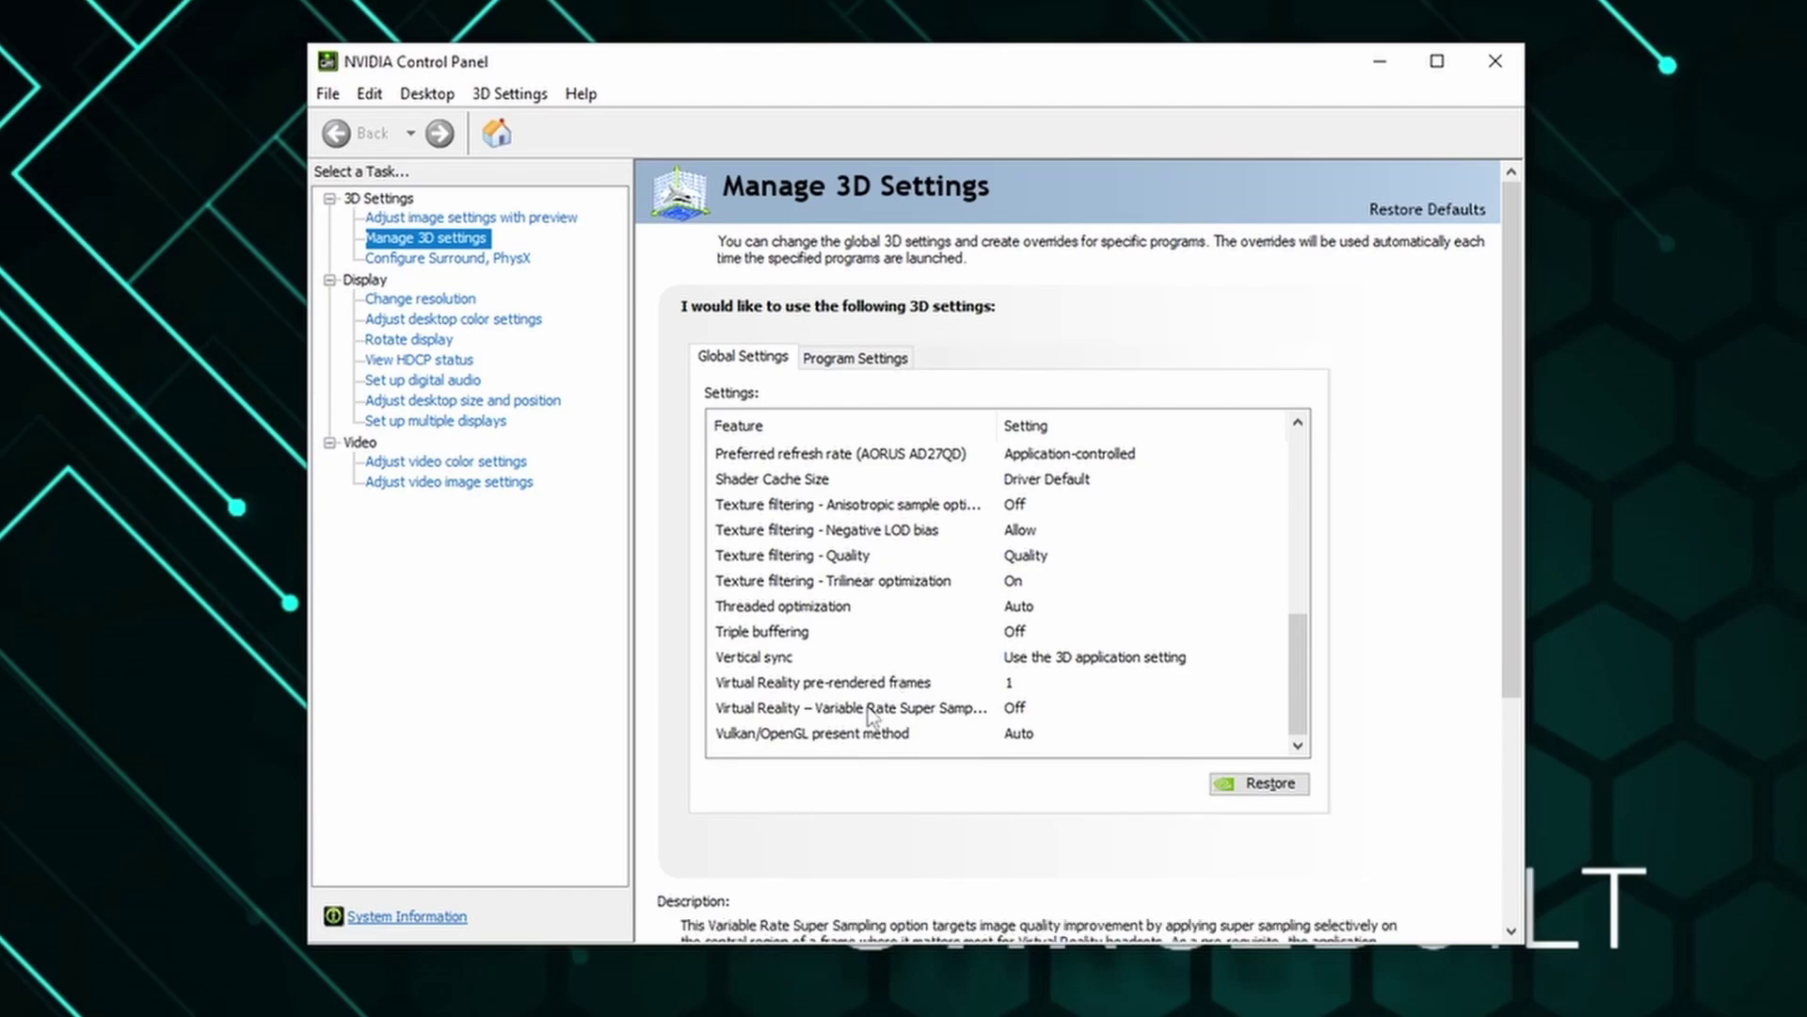
# Set Texture filtering - Quality to High performance and Shader Cache Size to Unlimited
pyautogui.click(807, 658)
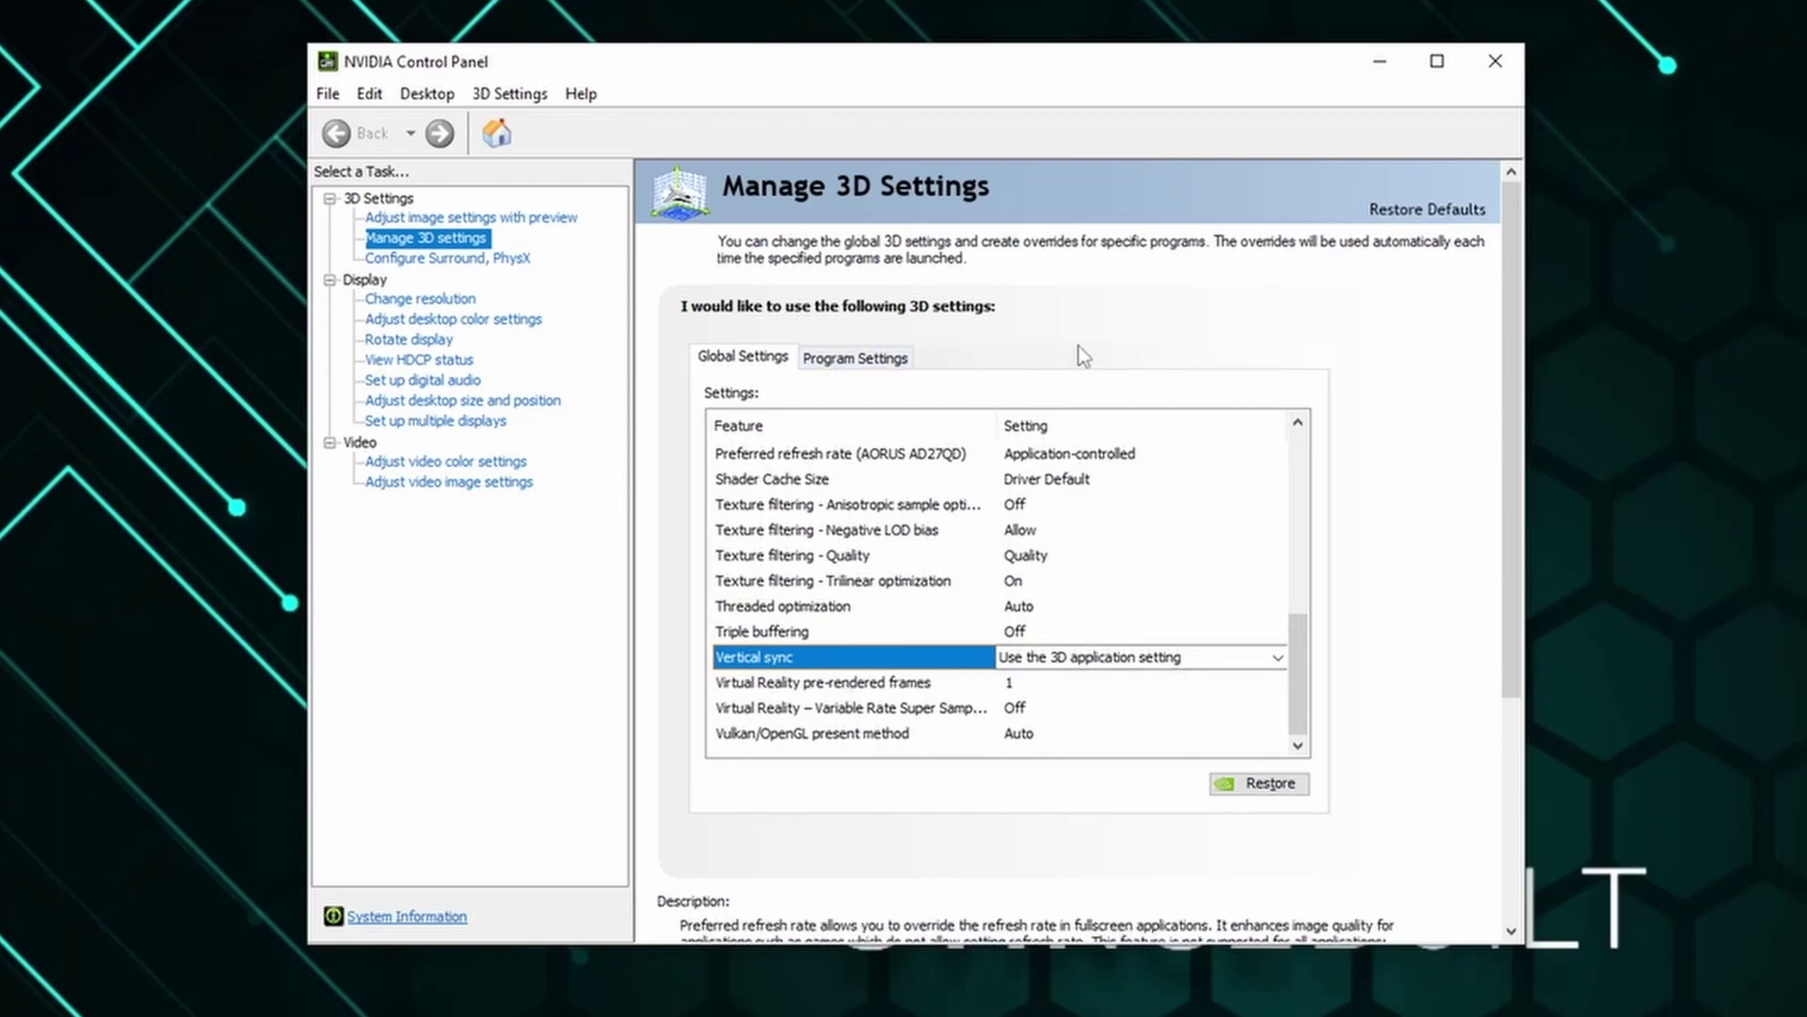
pyautogui.click(887, 557)
pyautogui.click(1088, 557)
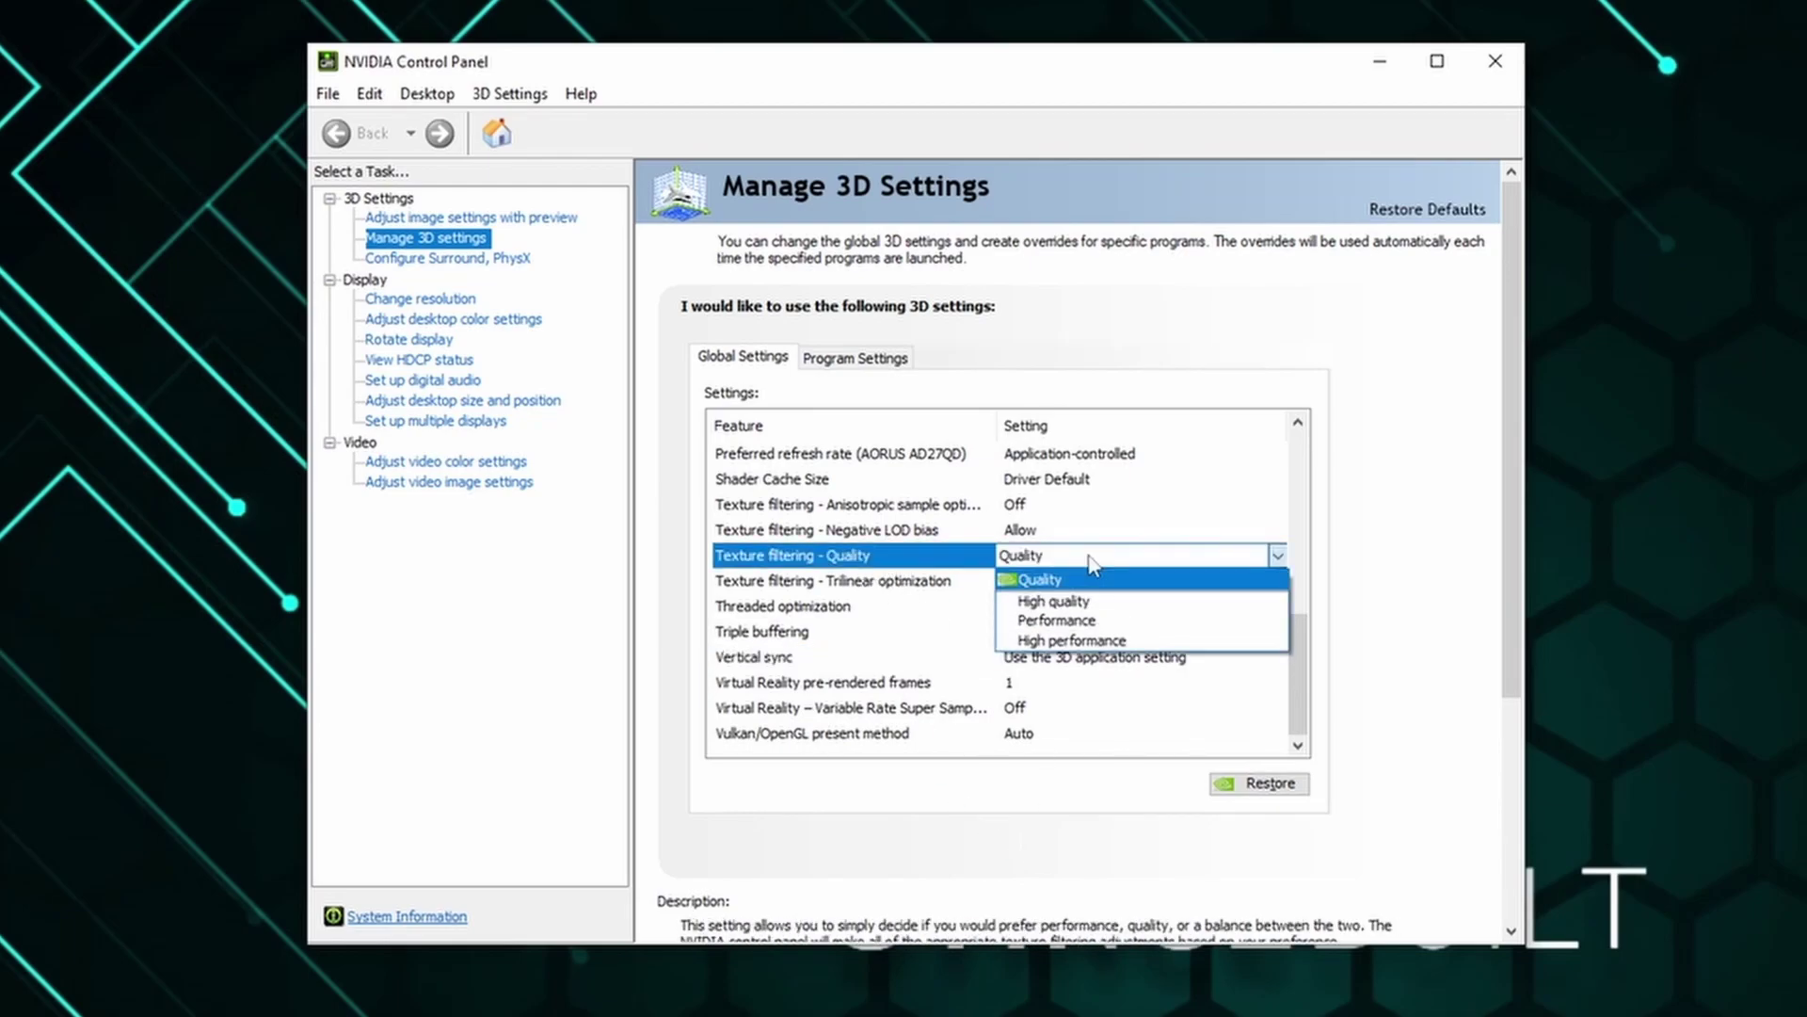
pyautogui.click(1091, 645)
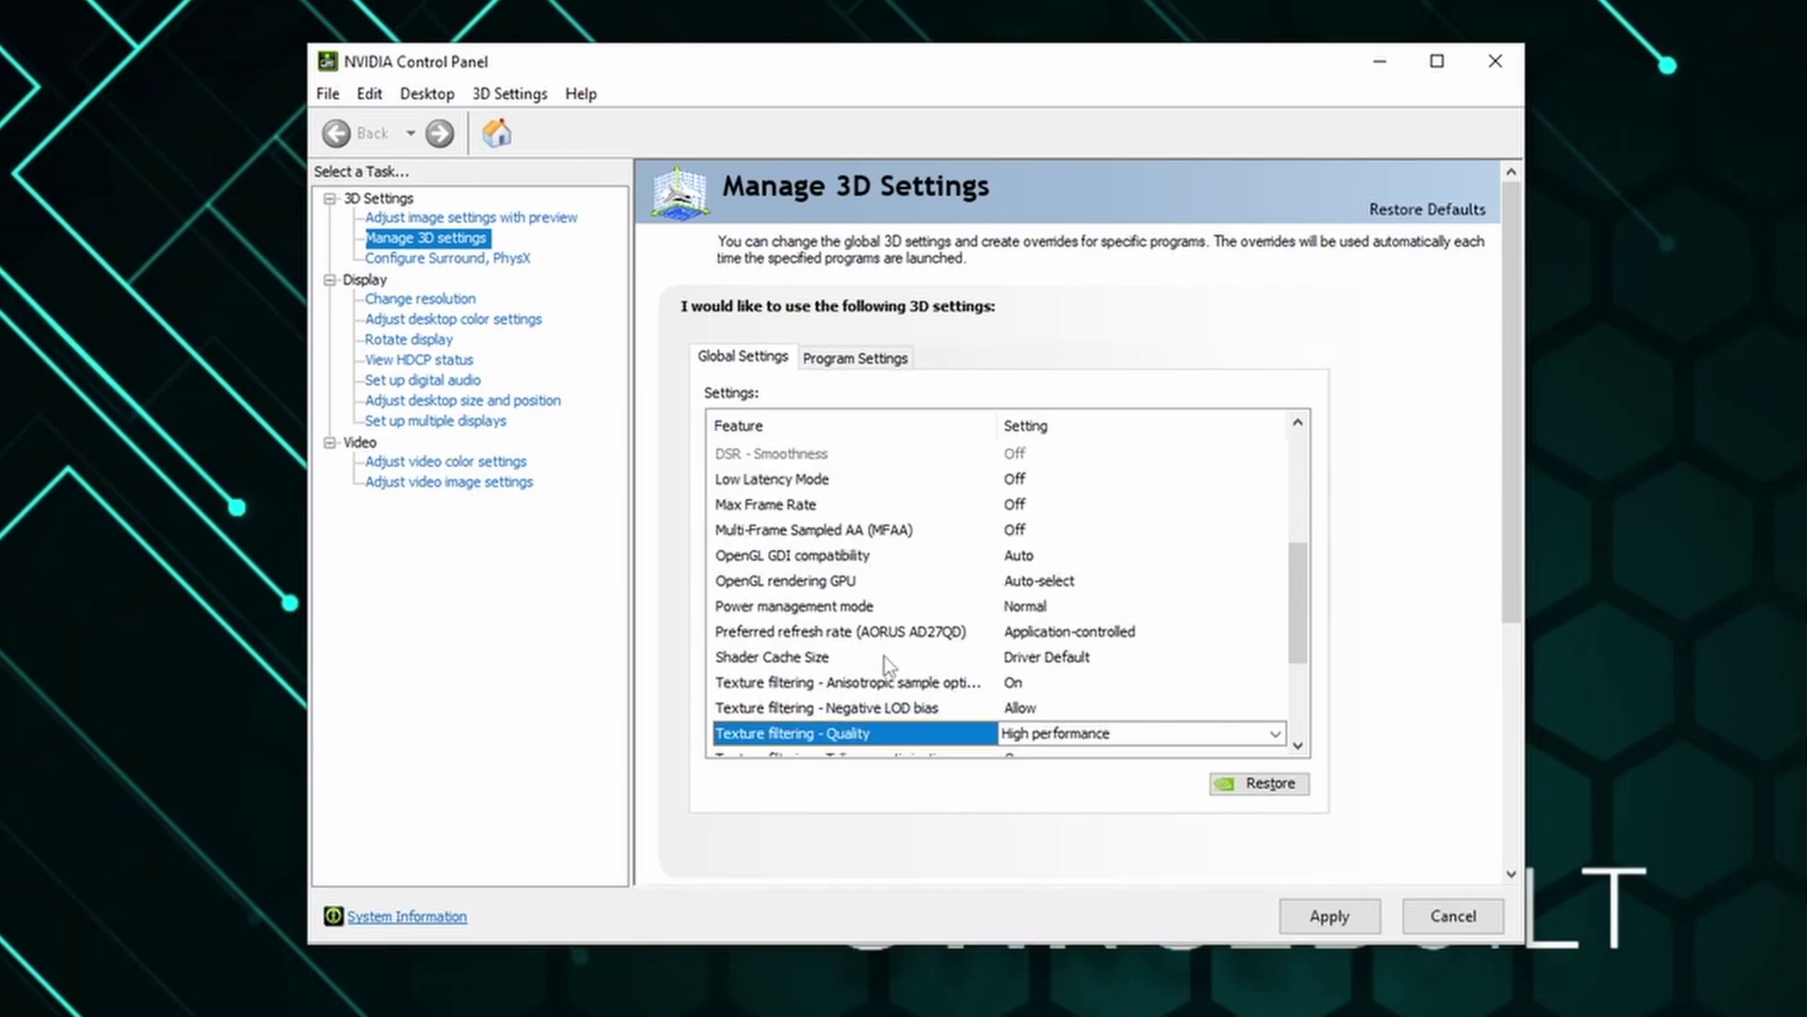
pyautogui.click(884, 656)
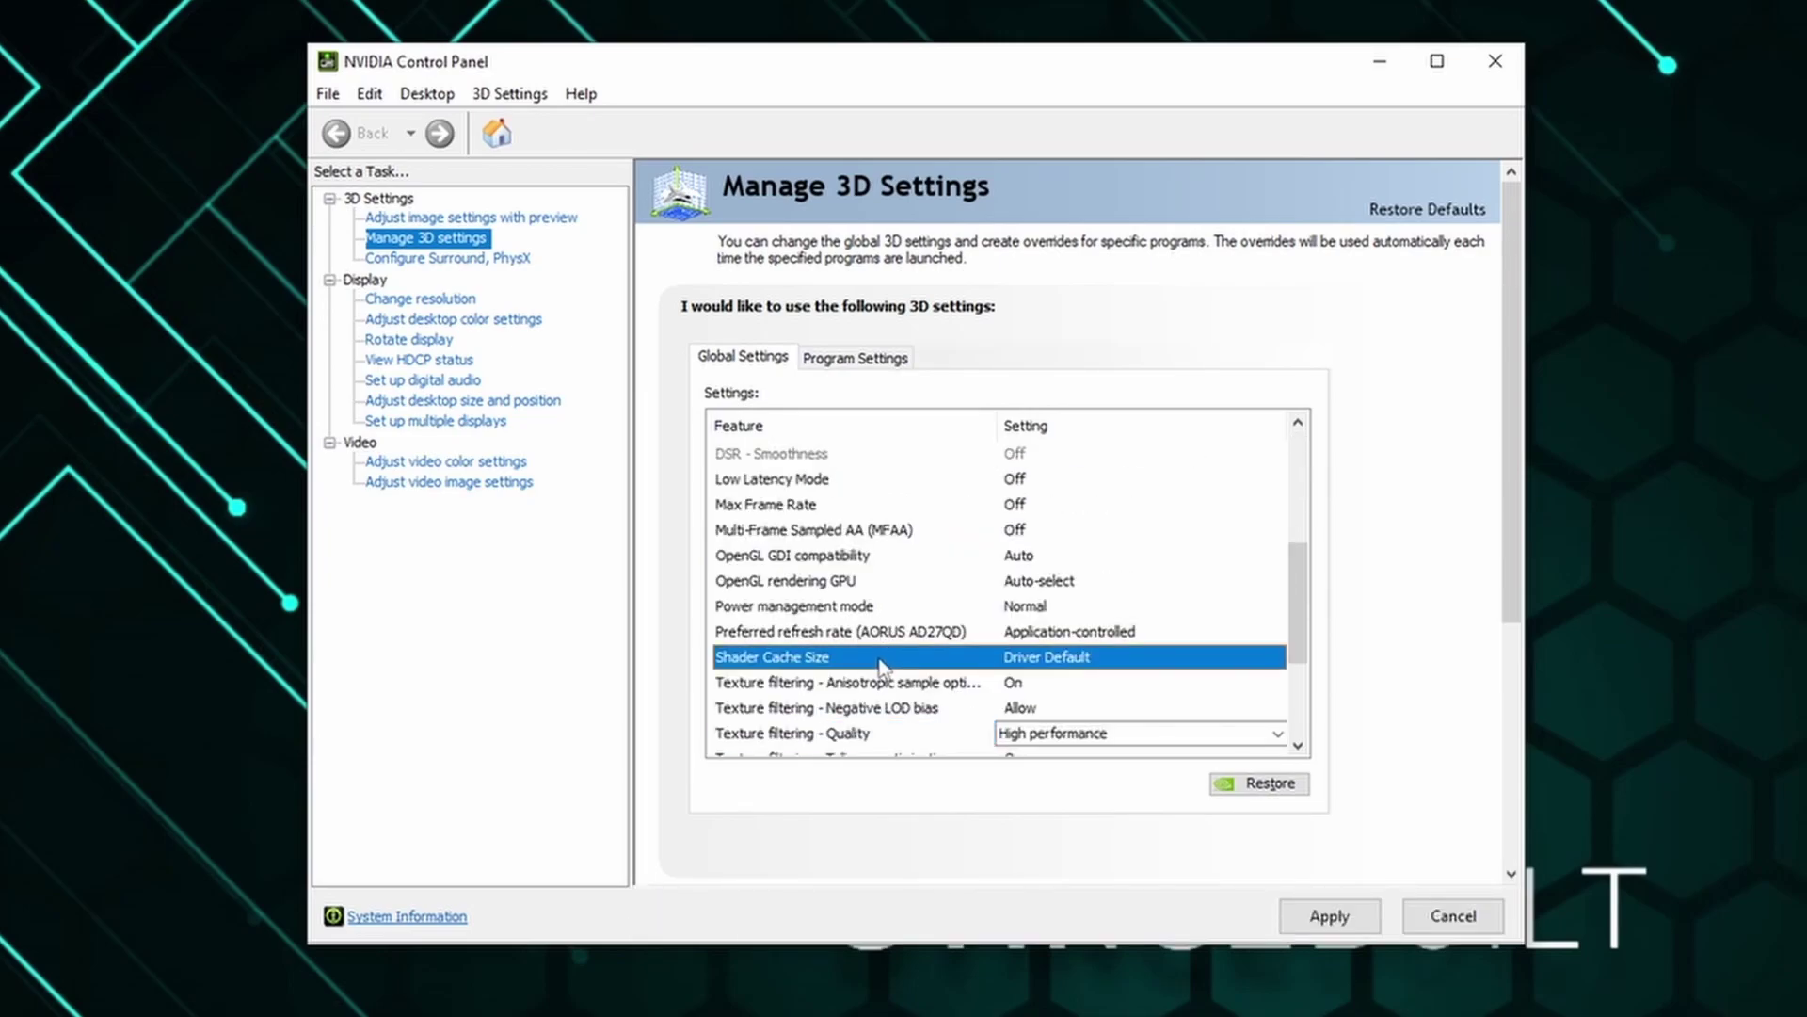
pyautogui.click(1125, 659)
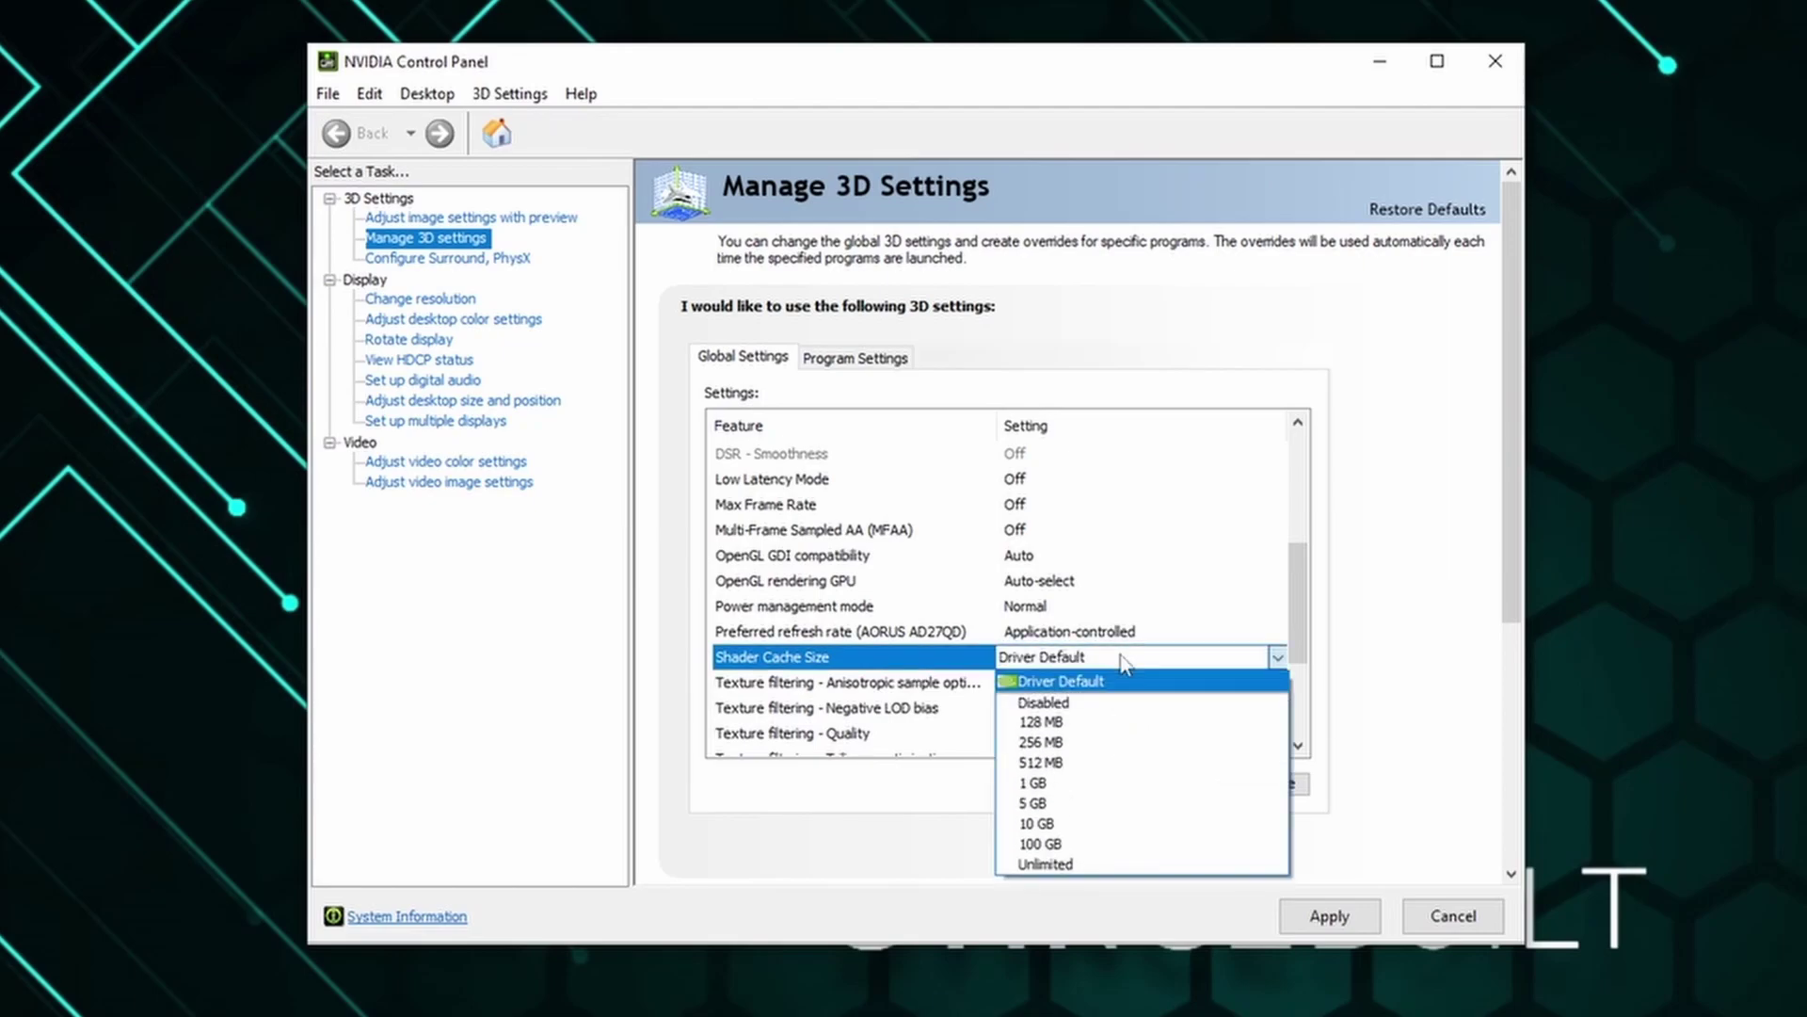
pyautogui.click(1082, 864)
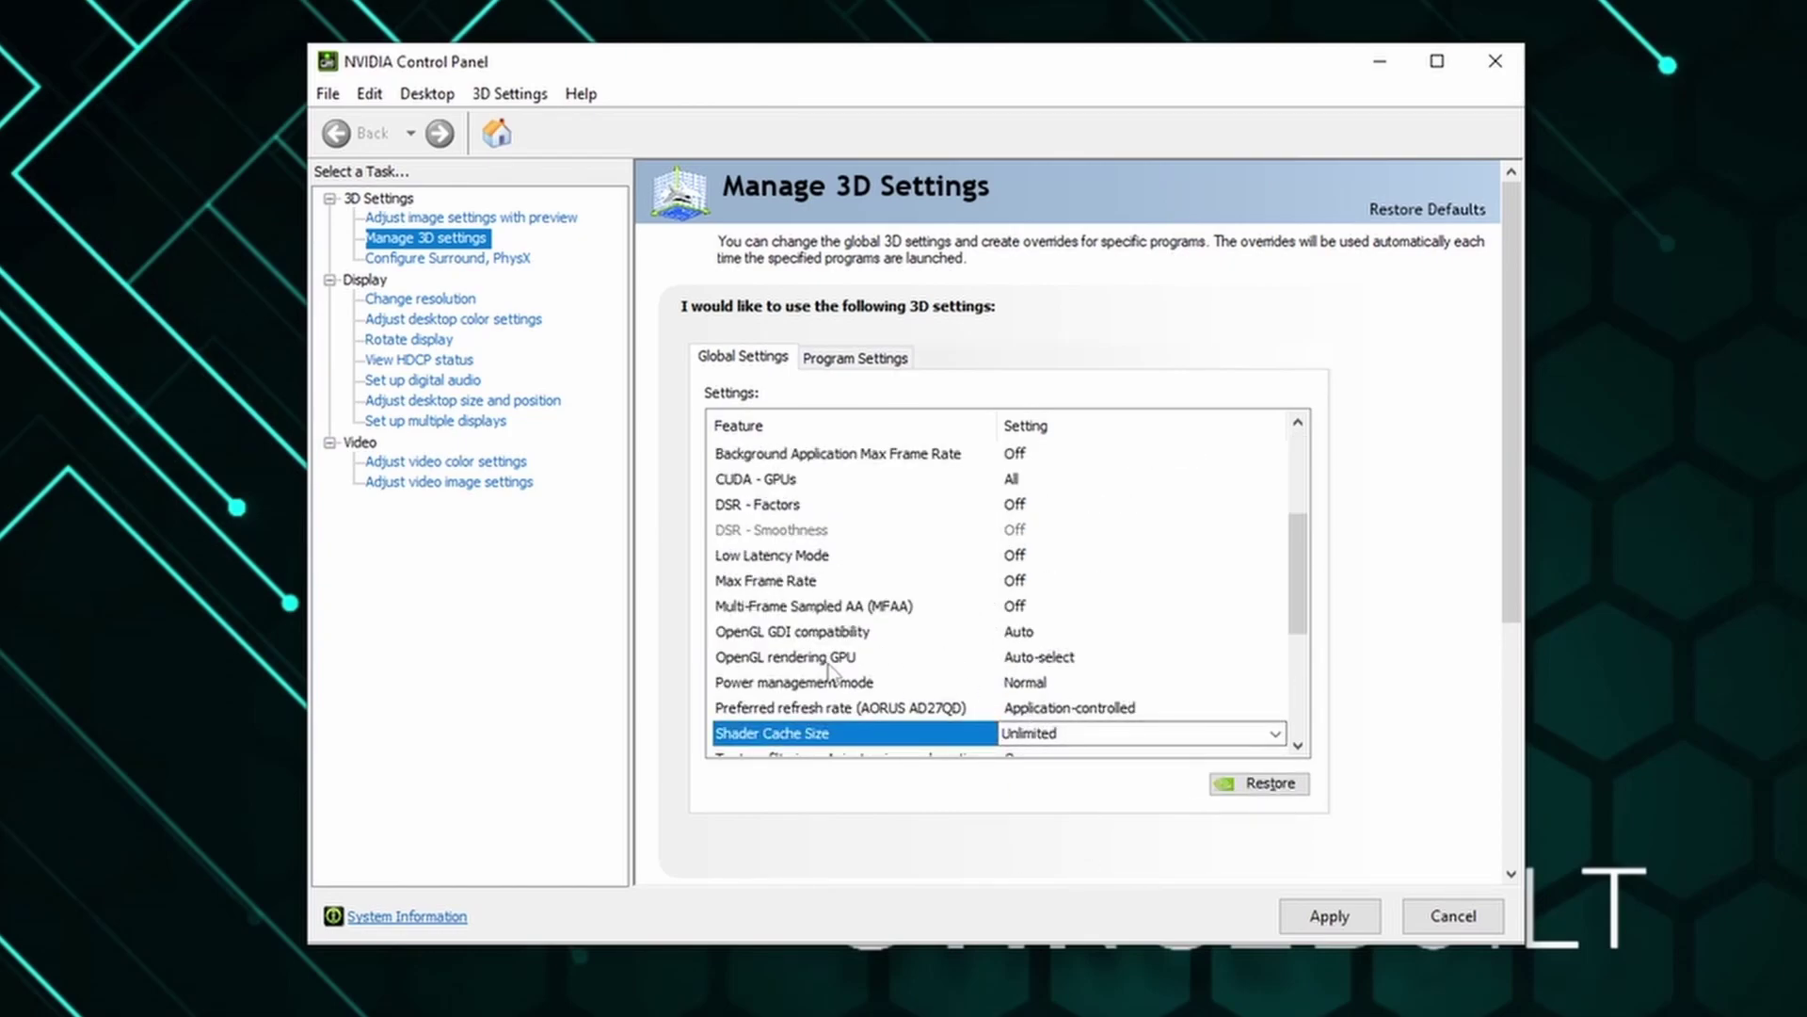
# Make the NVIDIA GeForce RTX 4070 Ti the OpenGL rendering GPU and apply
pyautogui.click(1099, 656)
pyautogui.click(1099, 657)
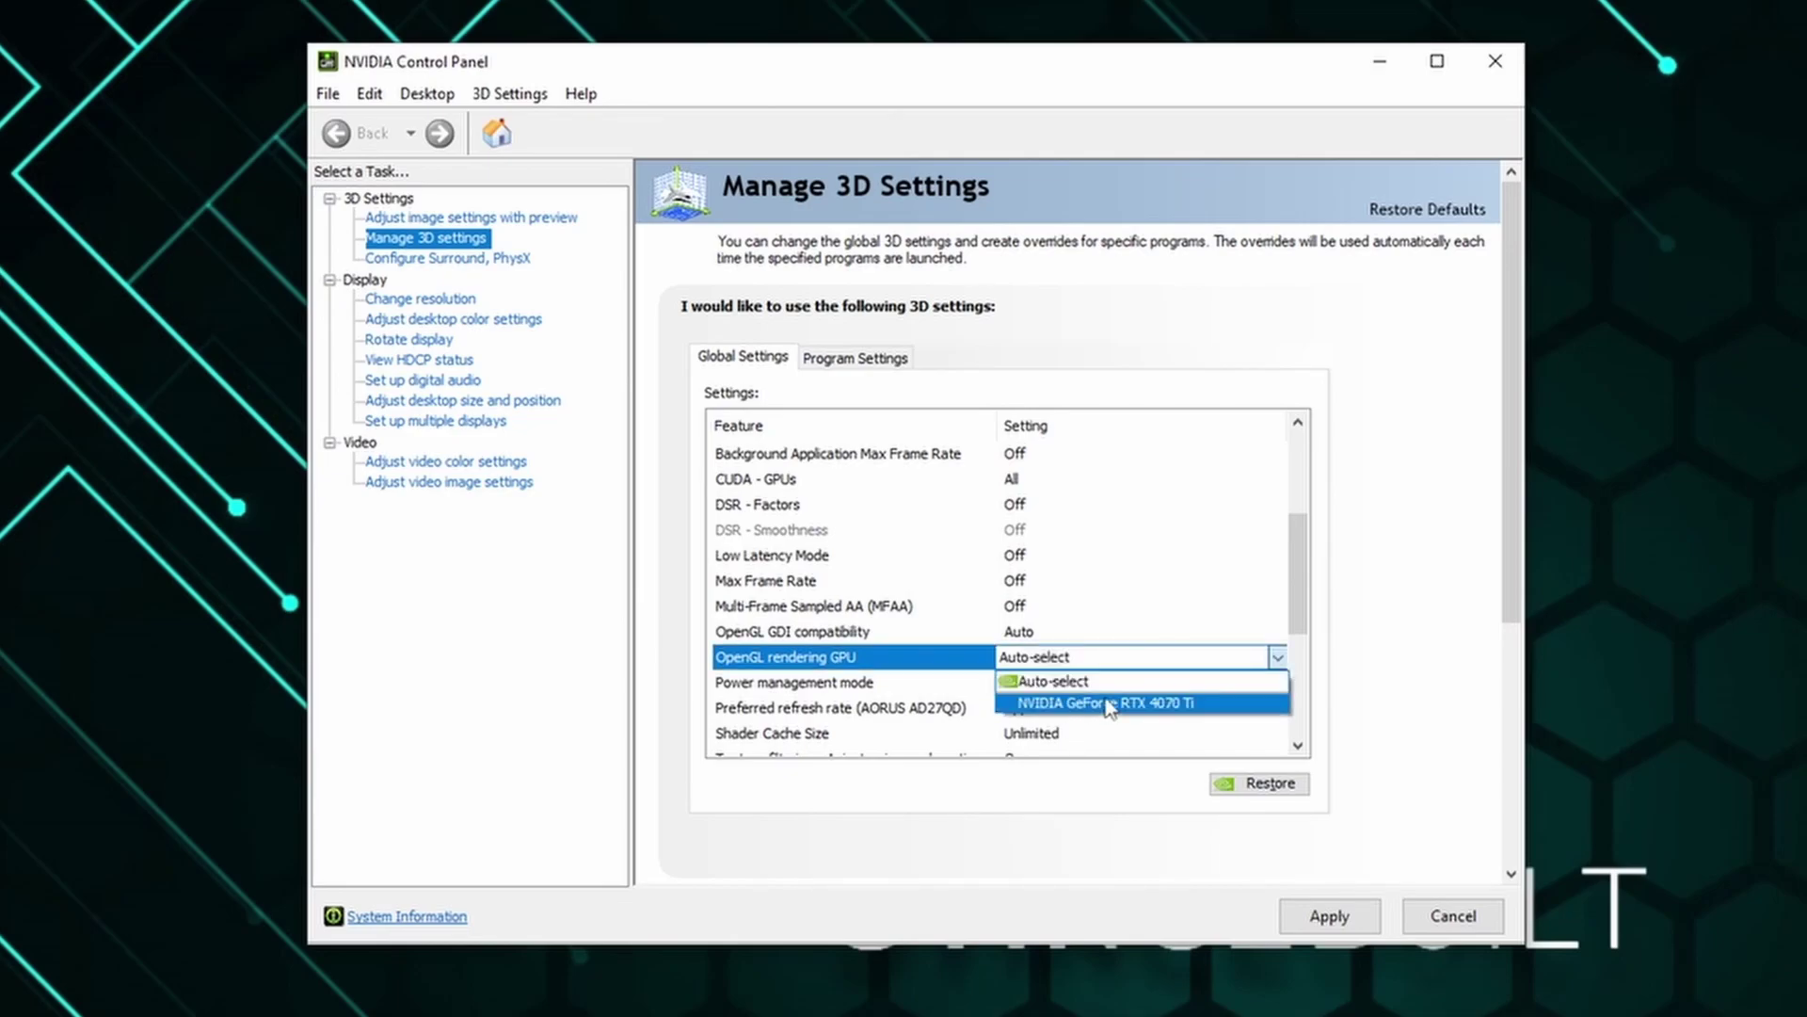
pyautogui.click(1108, 705)
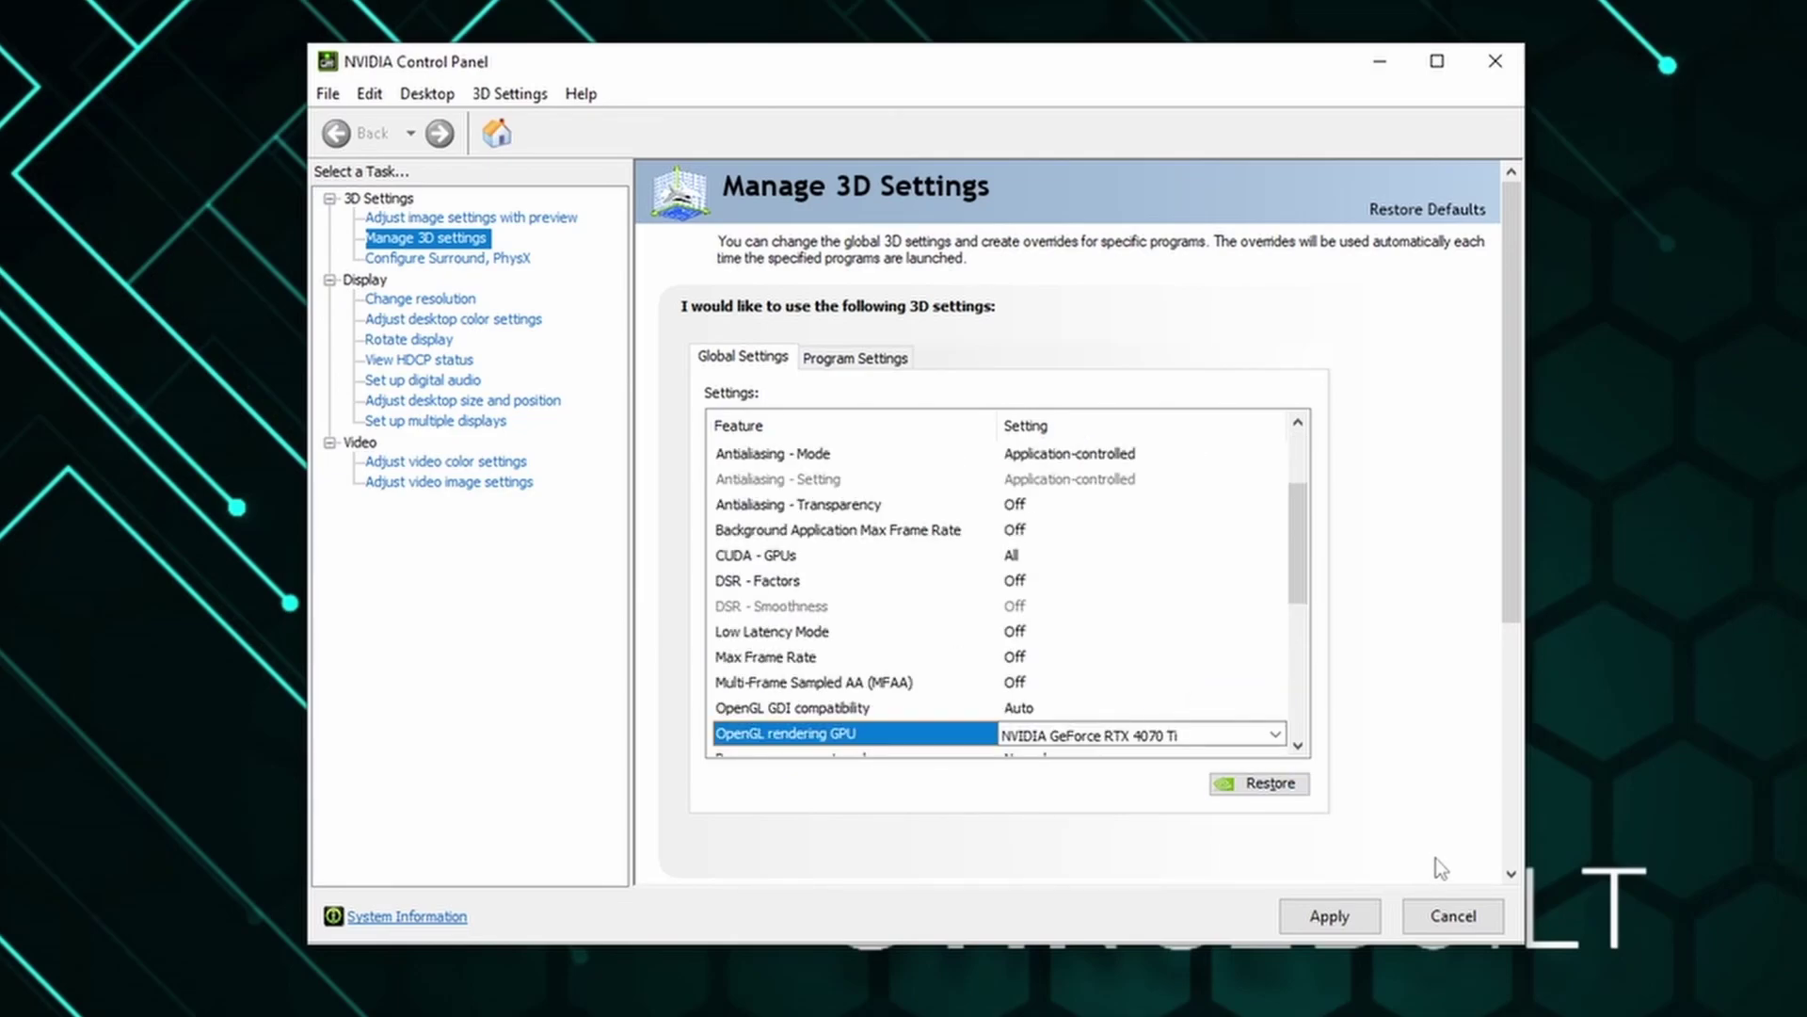
pyautogui.click(1348, 928)
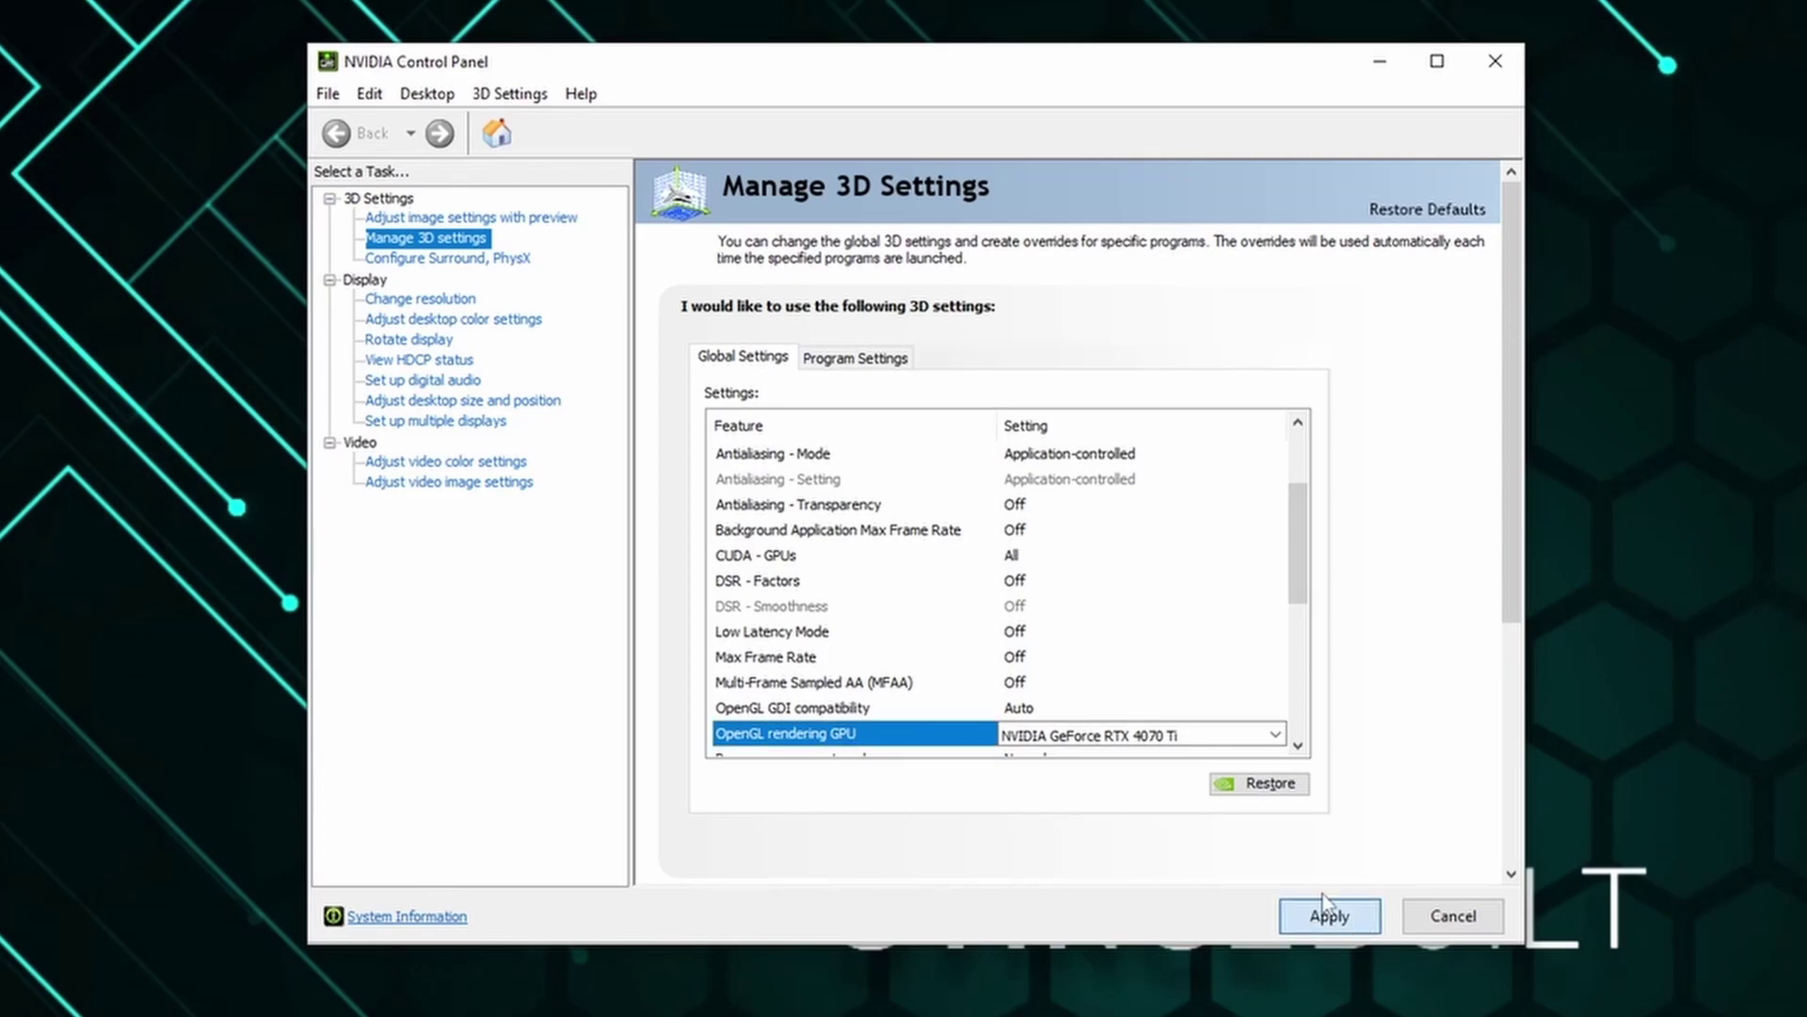
# Apply the global settings and create a Program Settings profile for EscapeFromTarkov.exe
pyautogui.click(1330, 917)
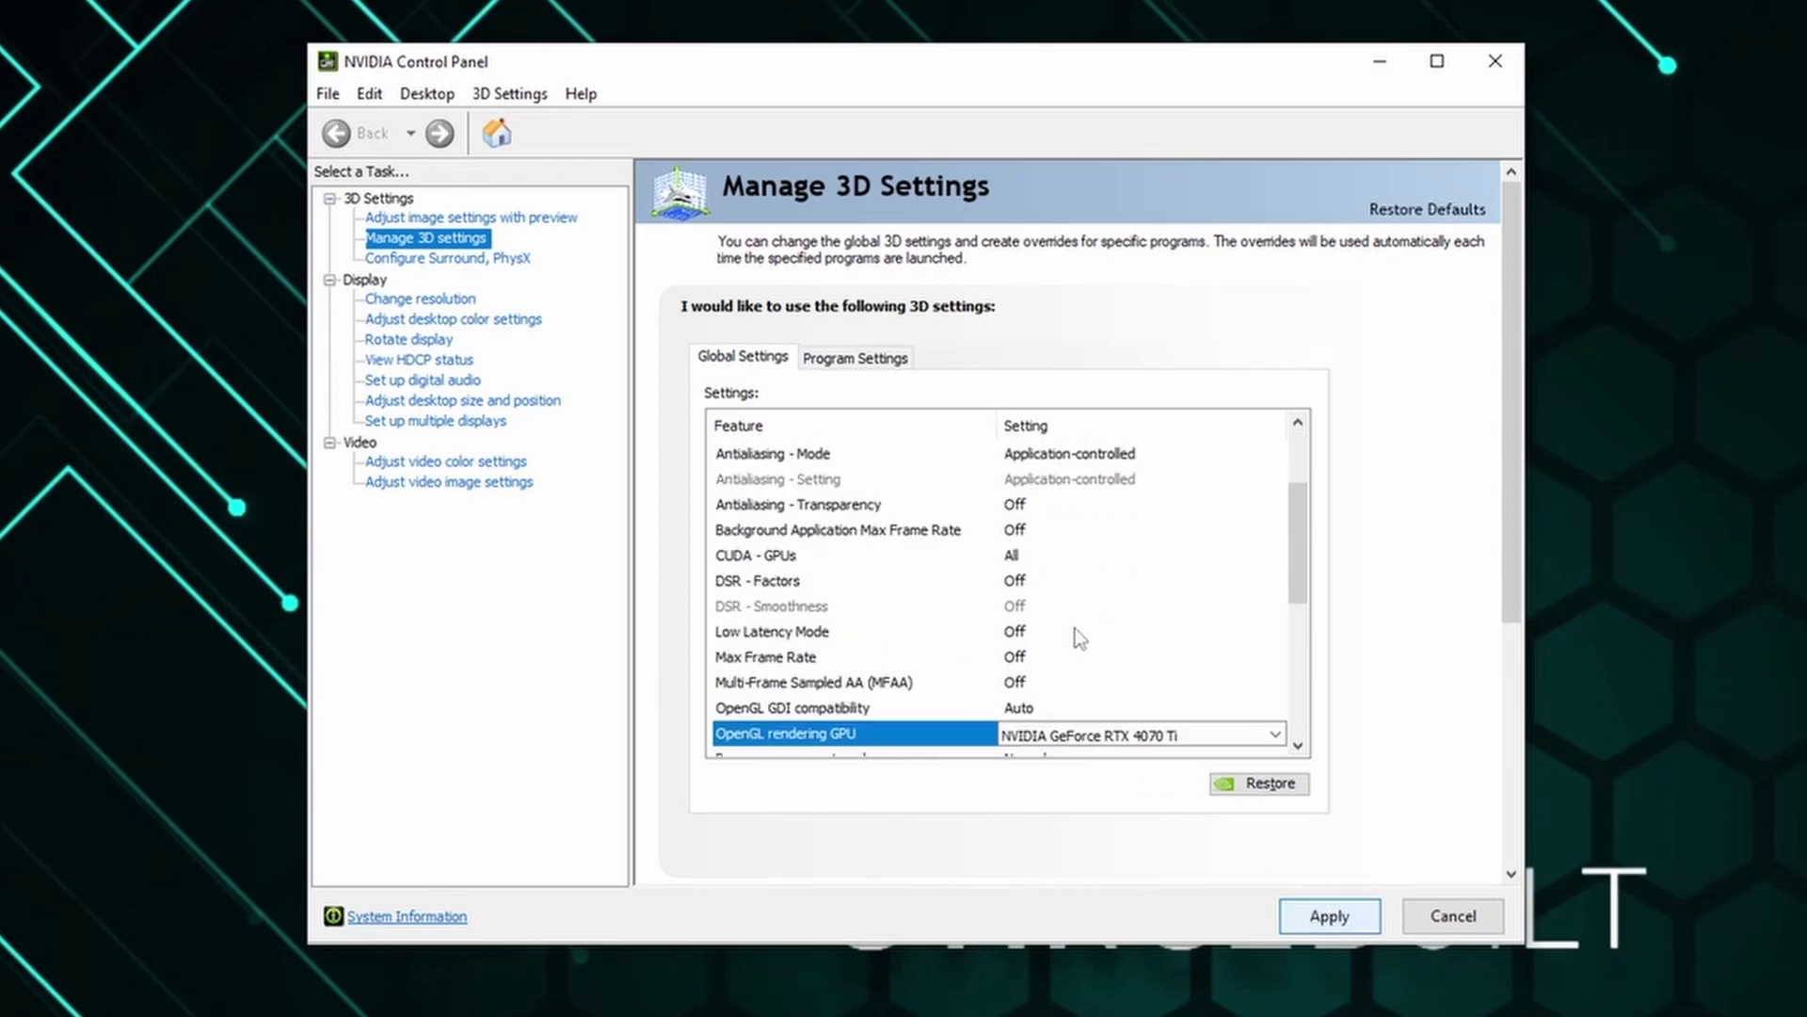
pyautogui.click(870, 361)
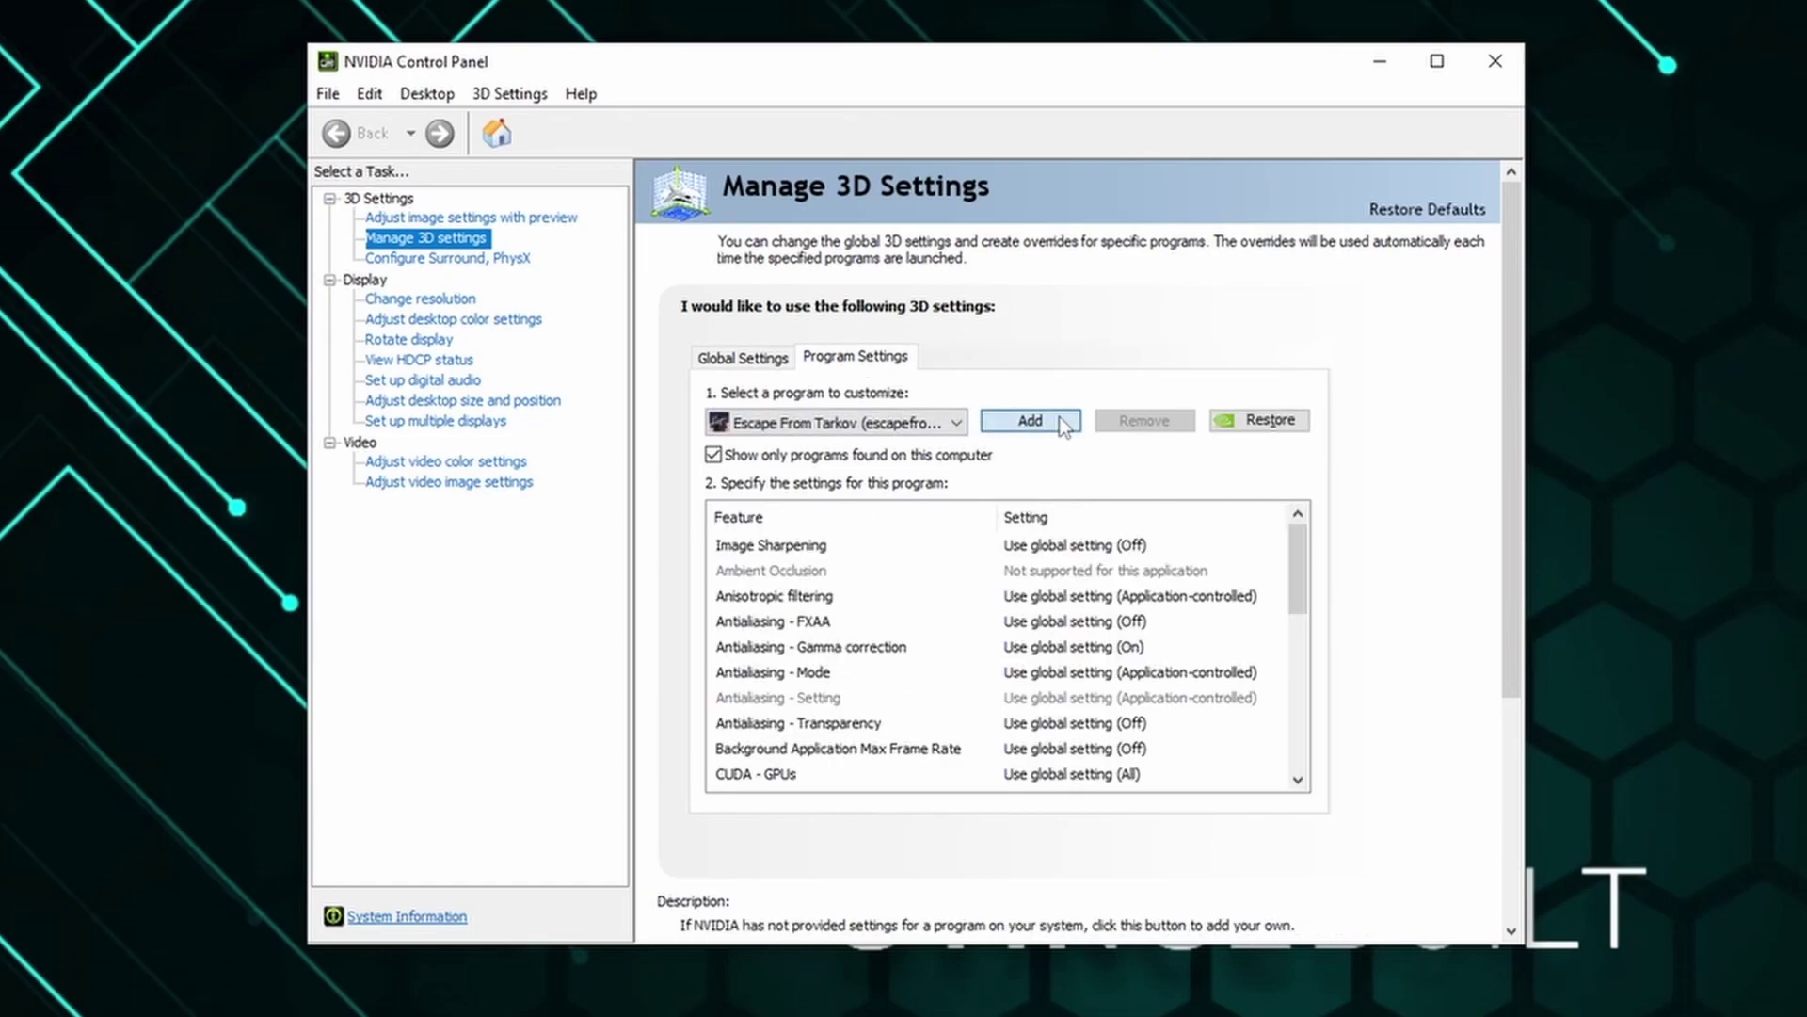
pyautogui.click(1062, 424)
pyautogui.scroll(-10, 847, 452)
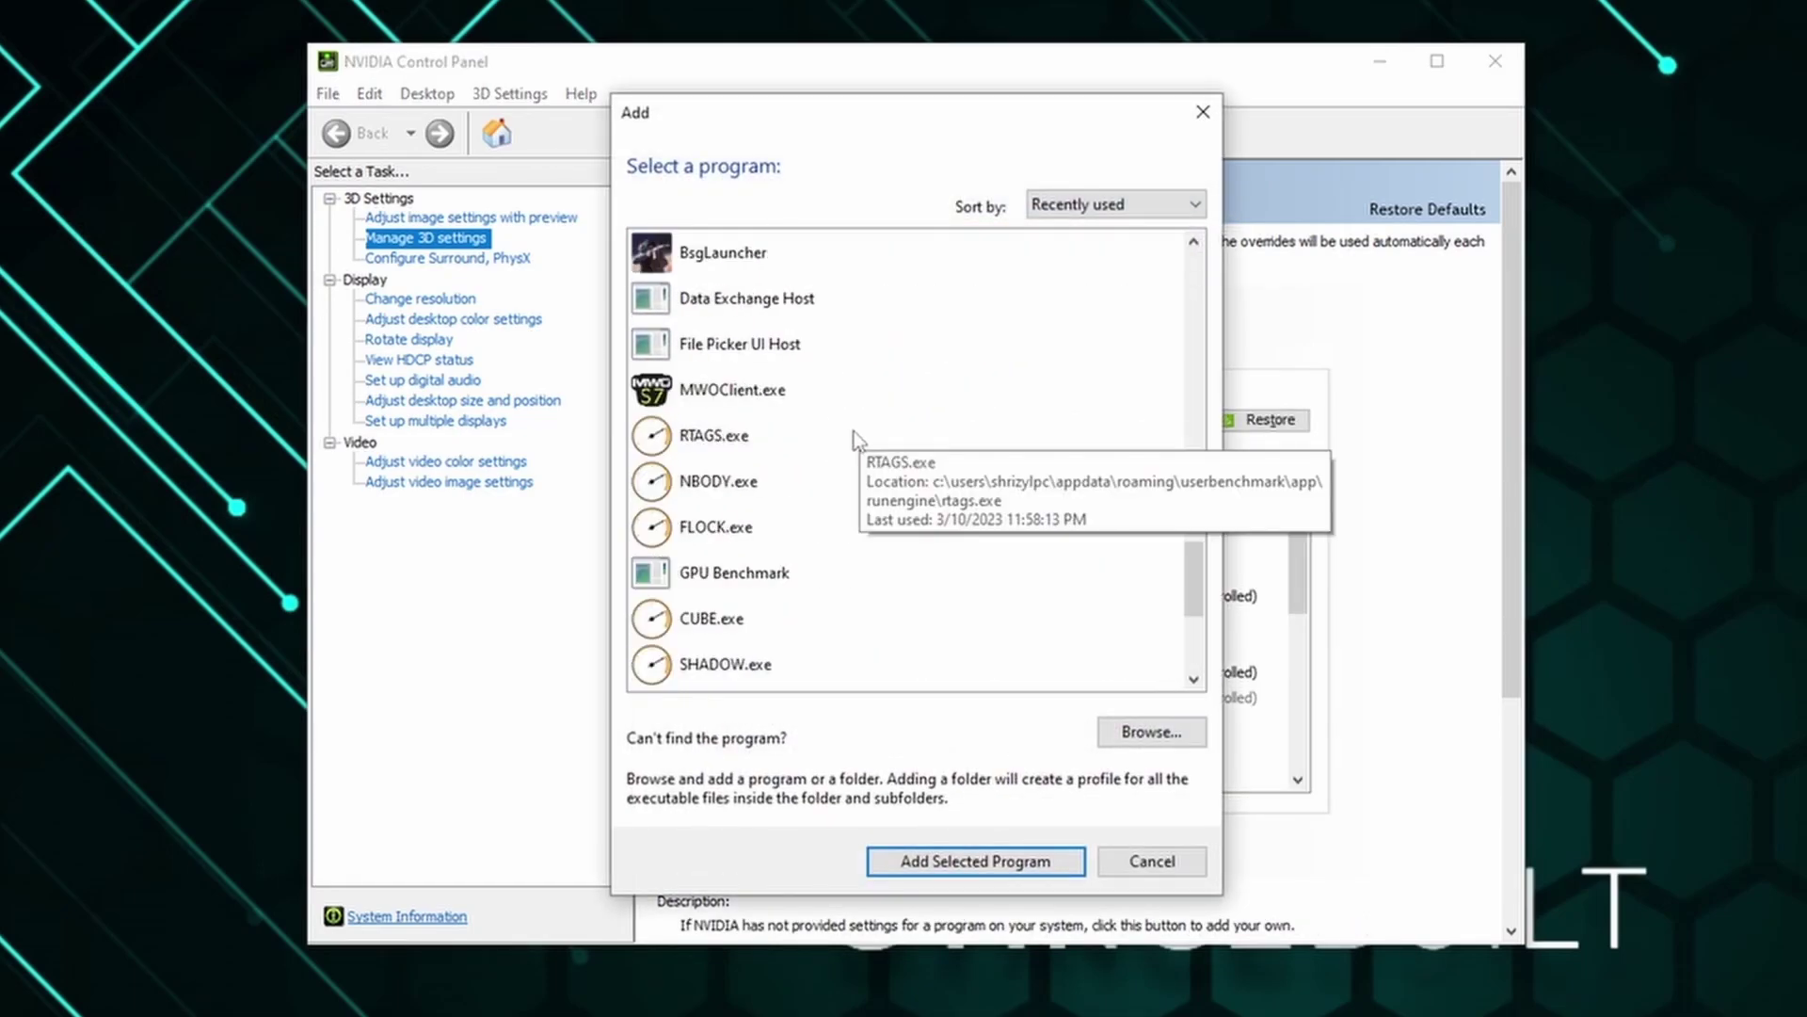
pyautogui.scroll(1, 789, 508)
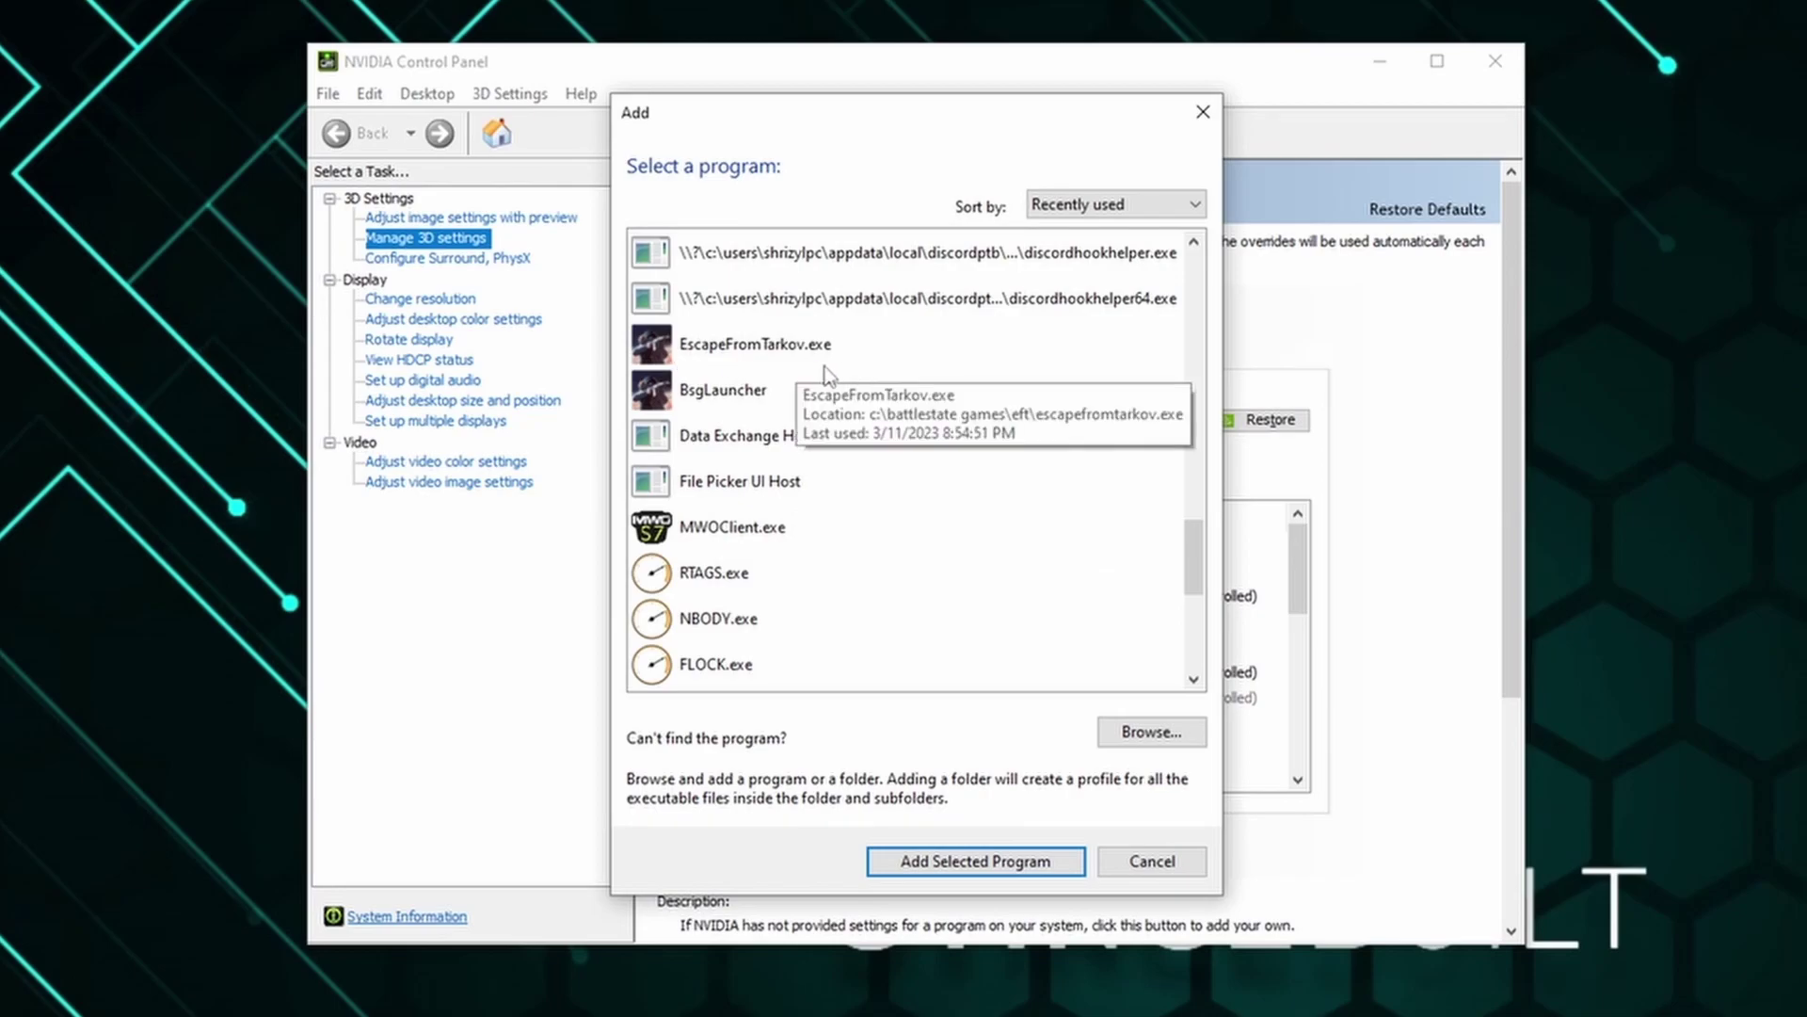
pyautogui.click(771, 354)
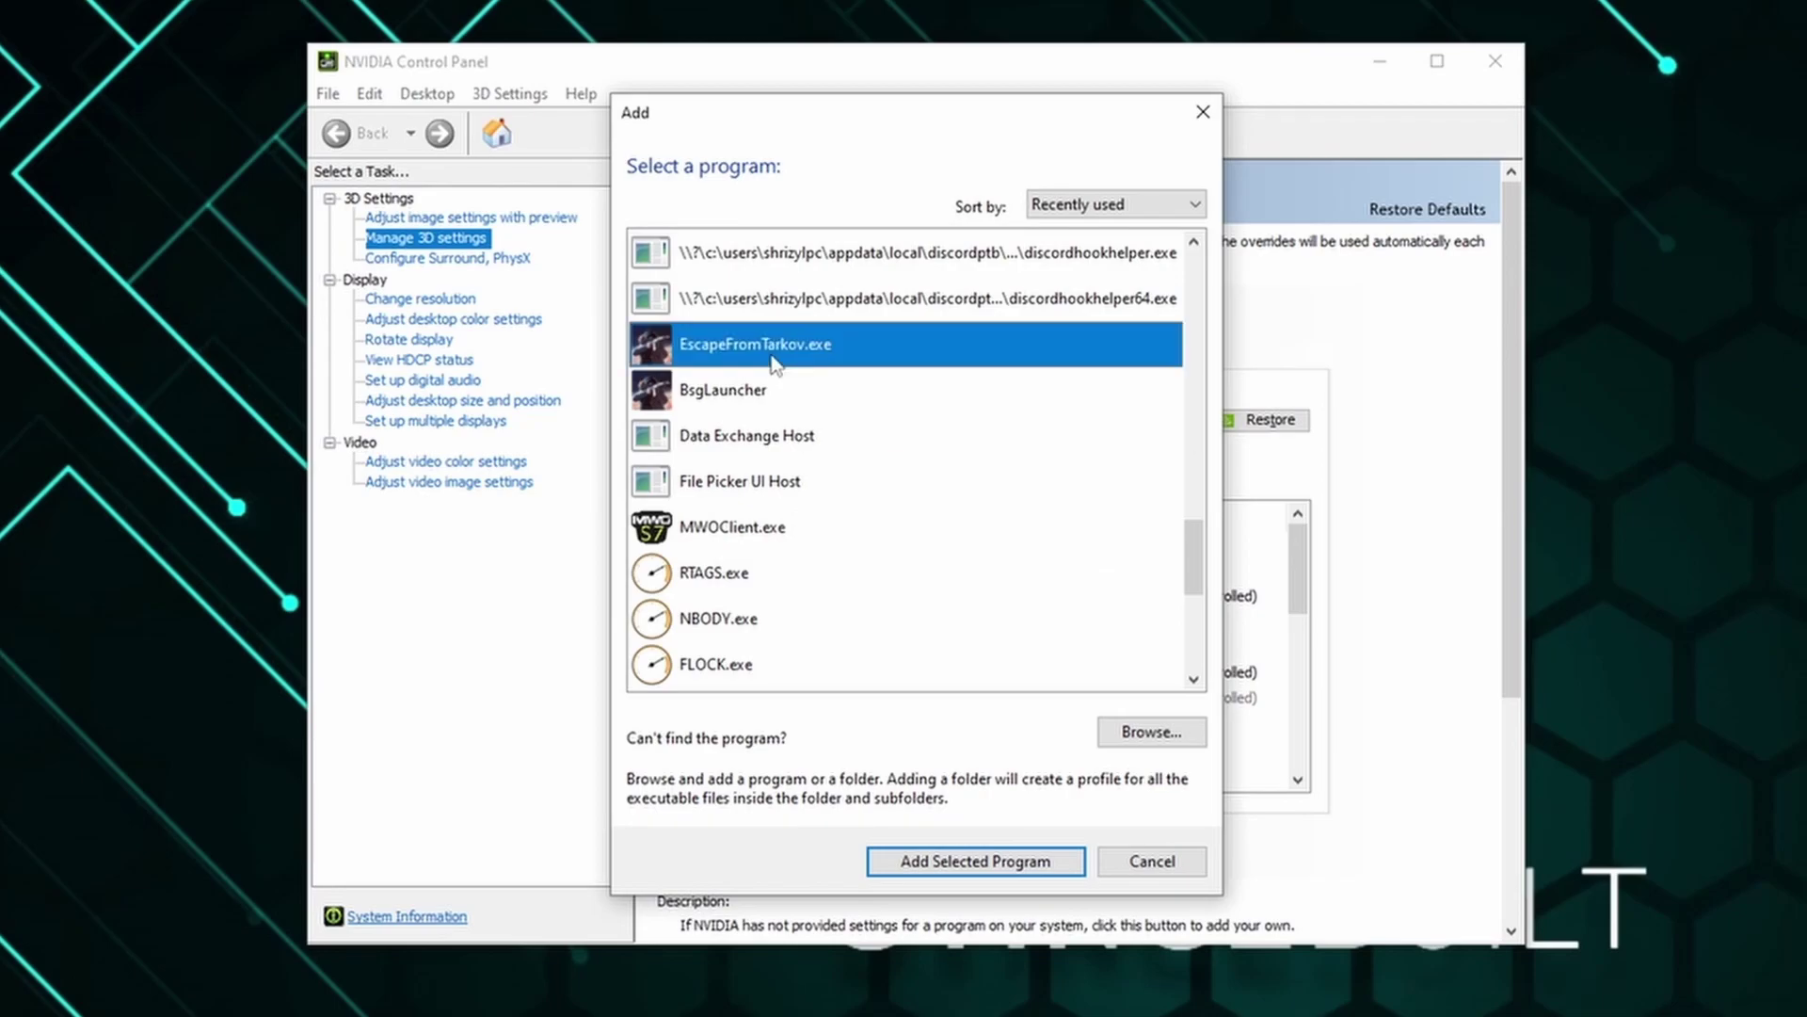
pyautogui.click(985, 861)
pyautogui.scroll(-6, 894, 642)
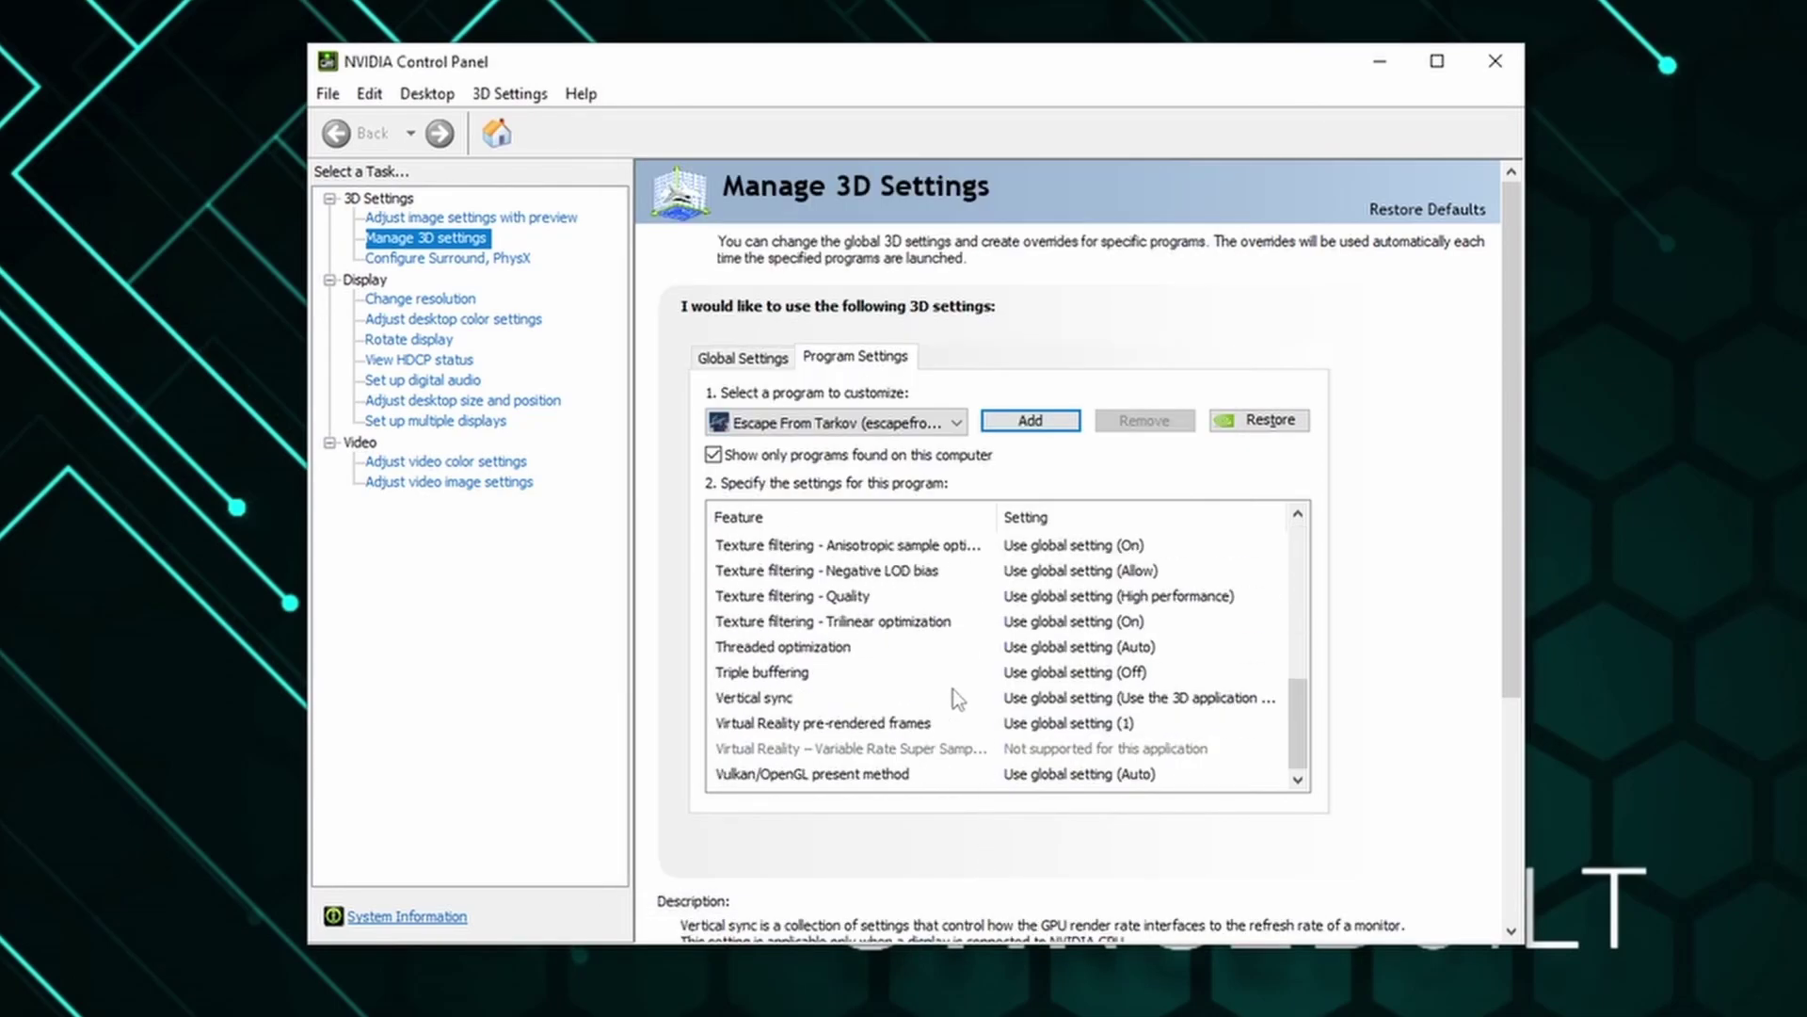
# Turn Vertical sync Off and Threaded optimization On for Escape From Tarkov
pyautogui.click(1036, 701)
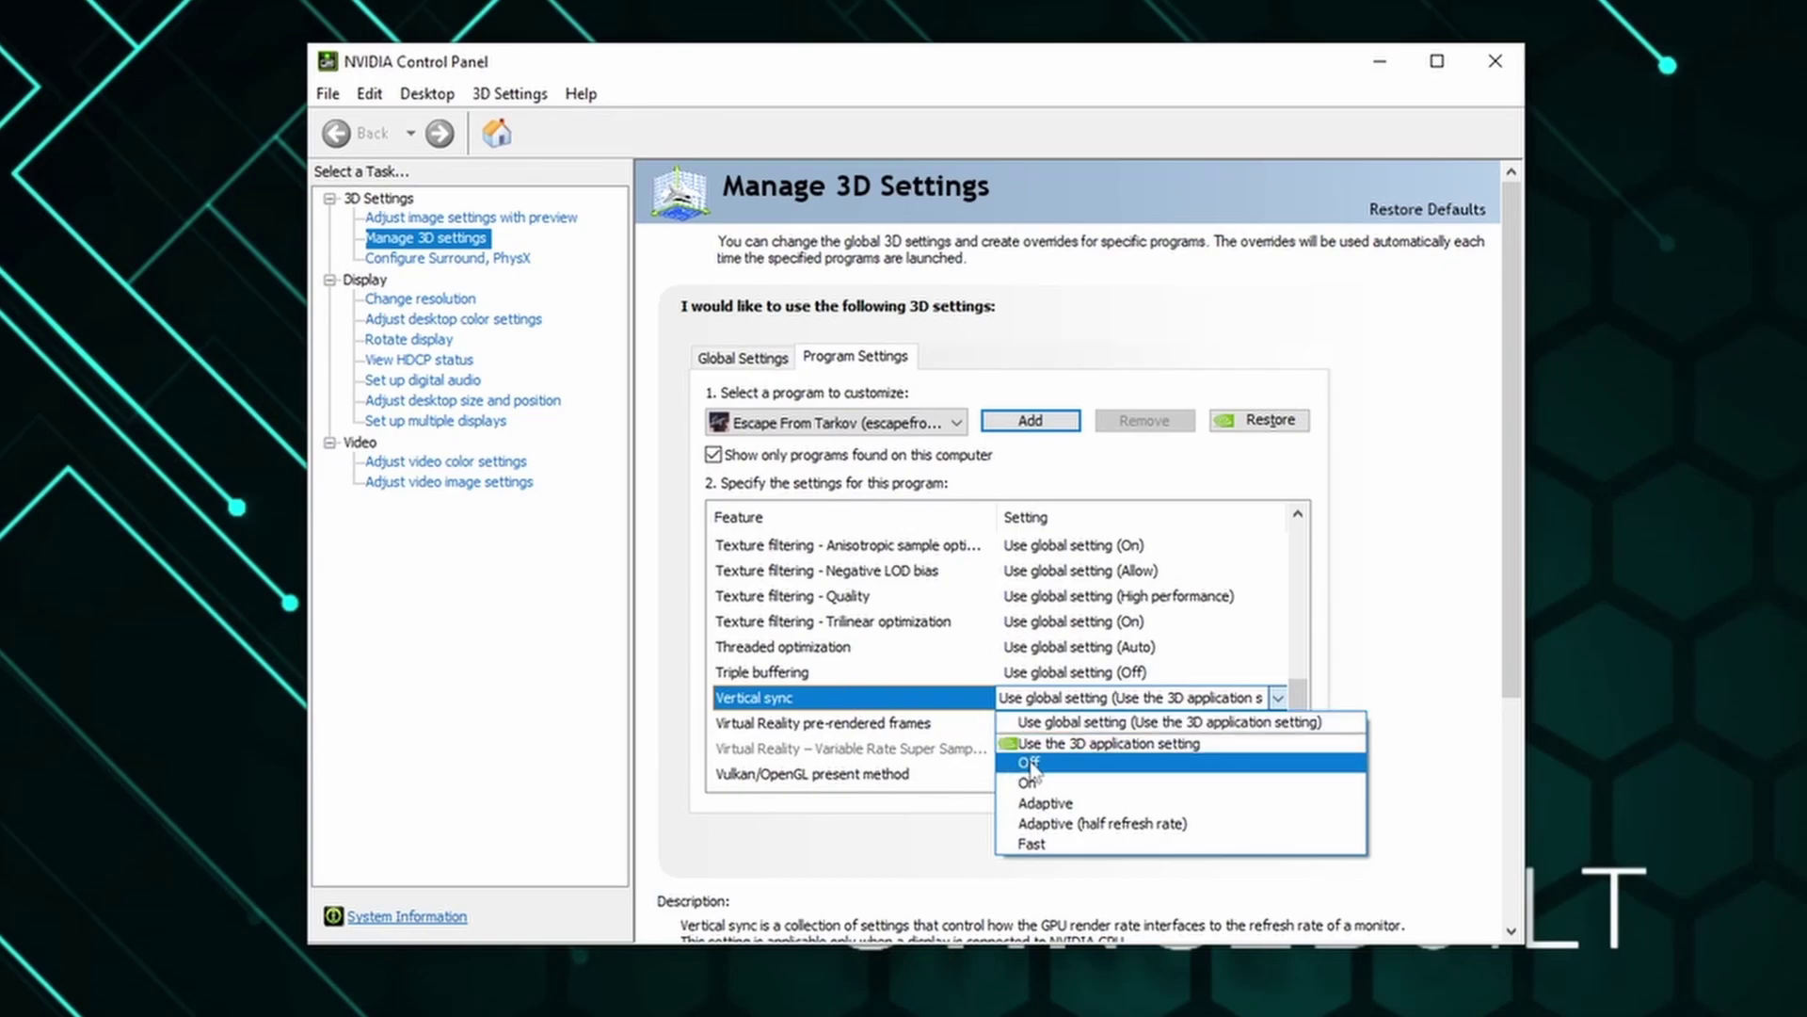
pyautogui.click(1031, 763)
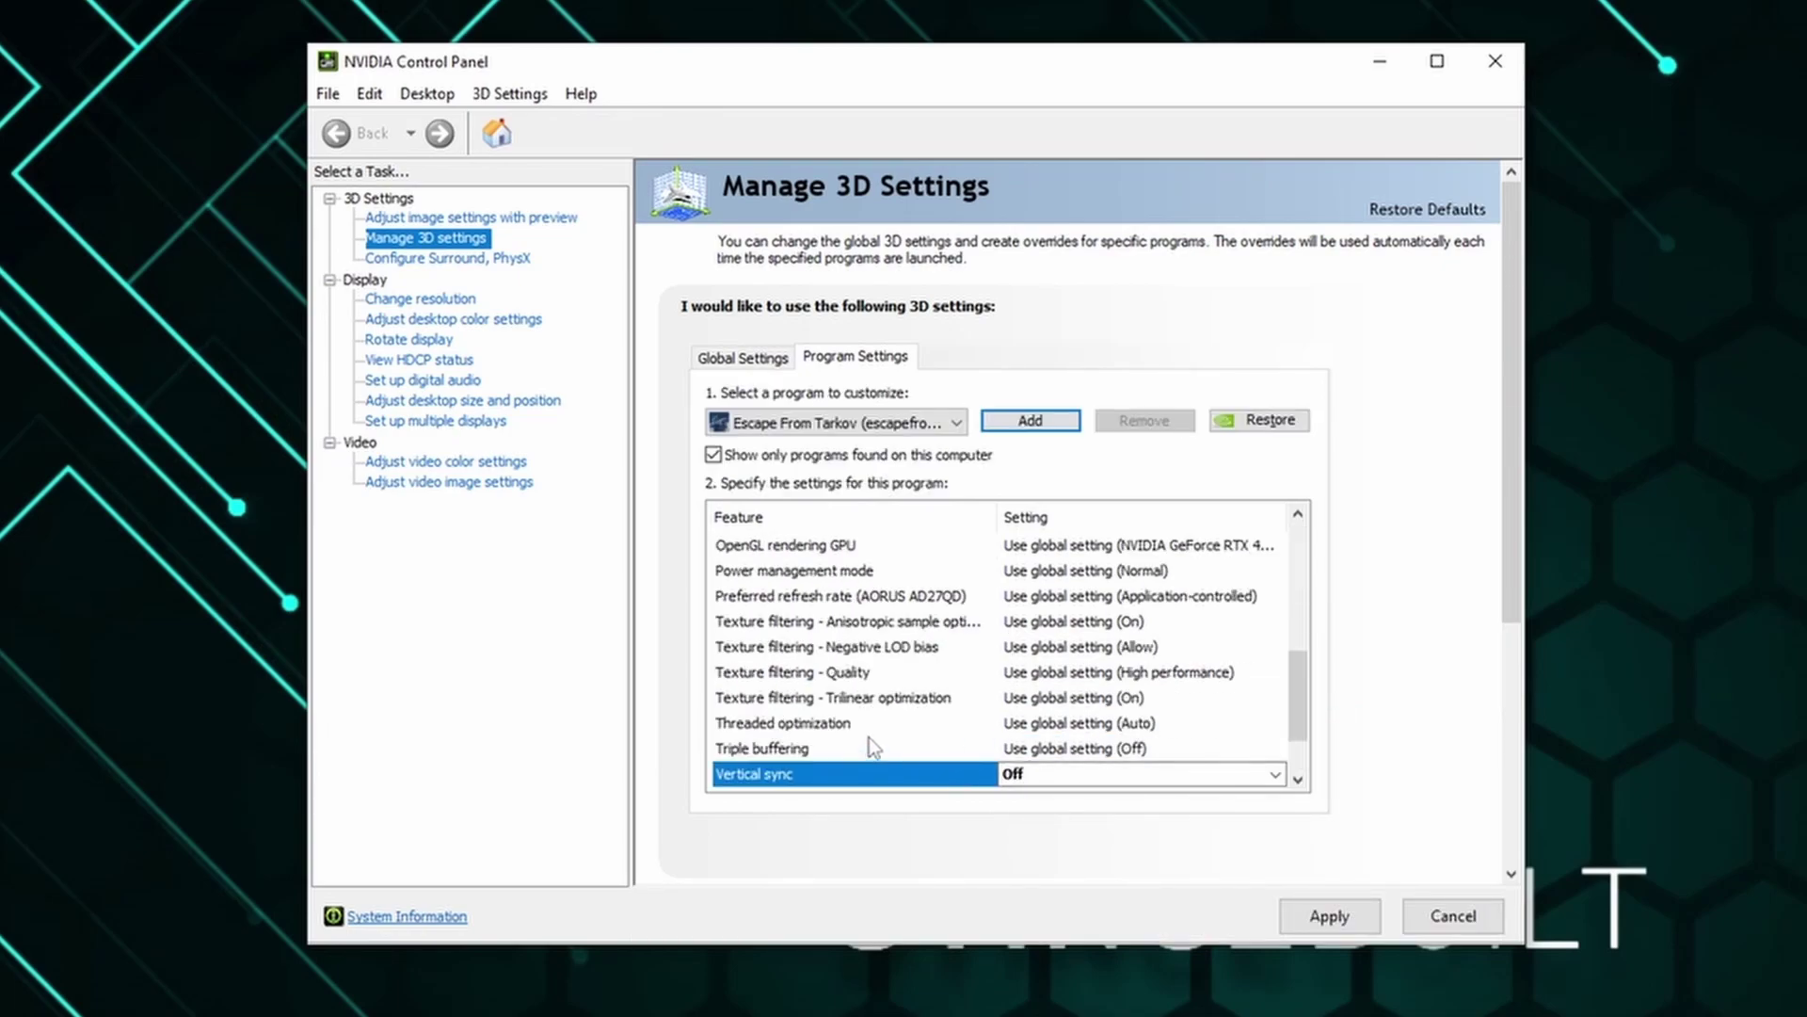
pyautogui.click(886, 721)
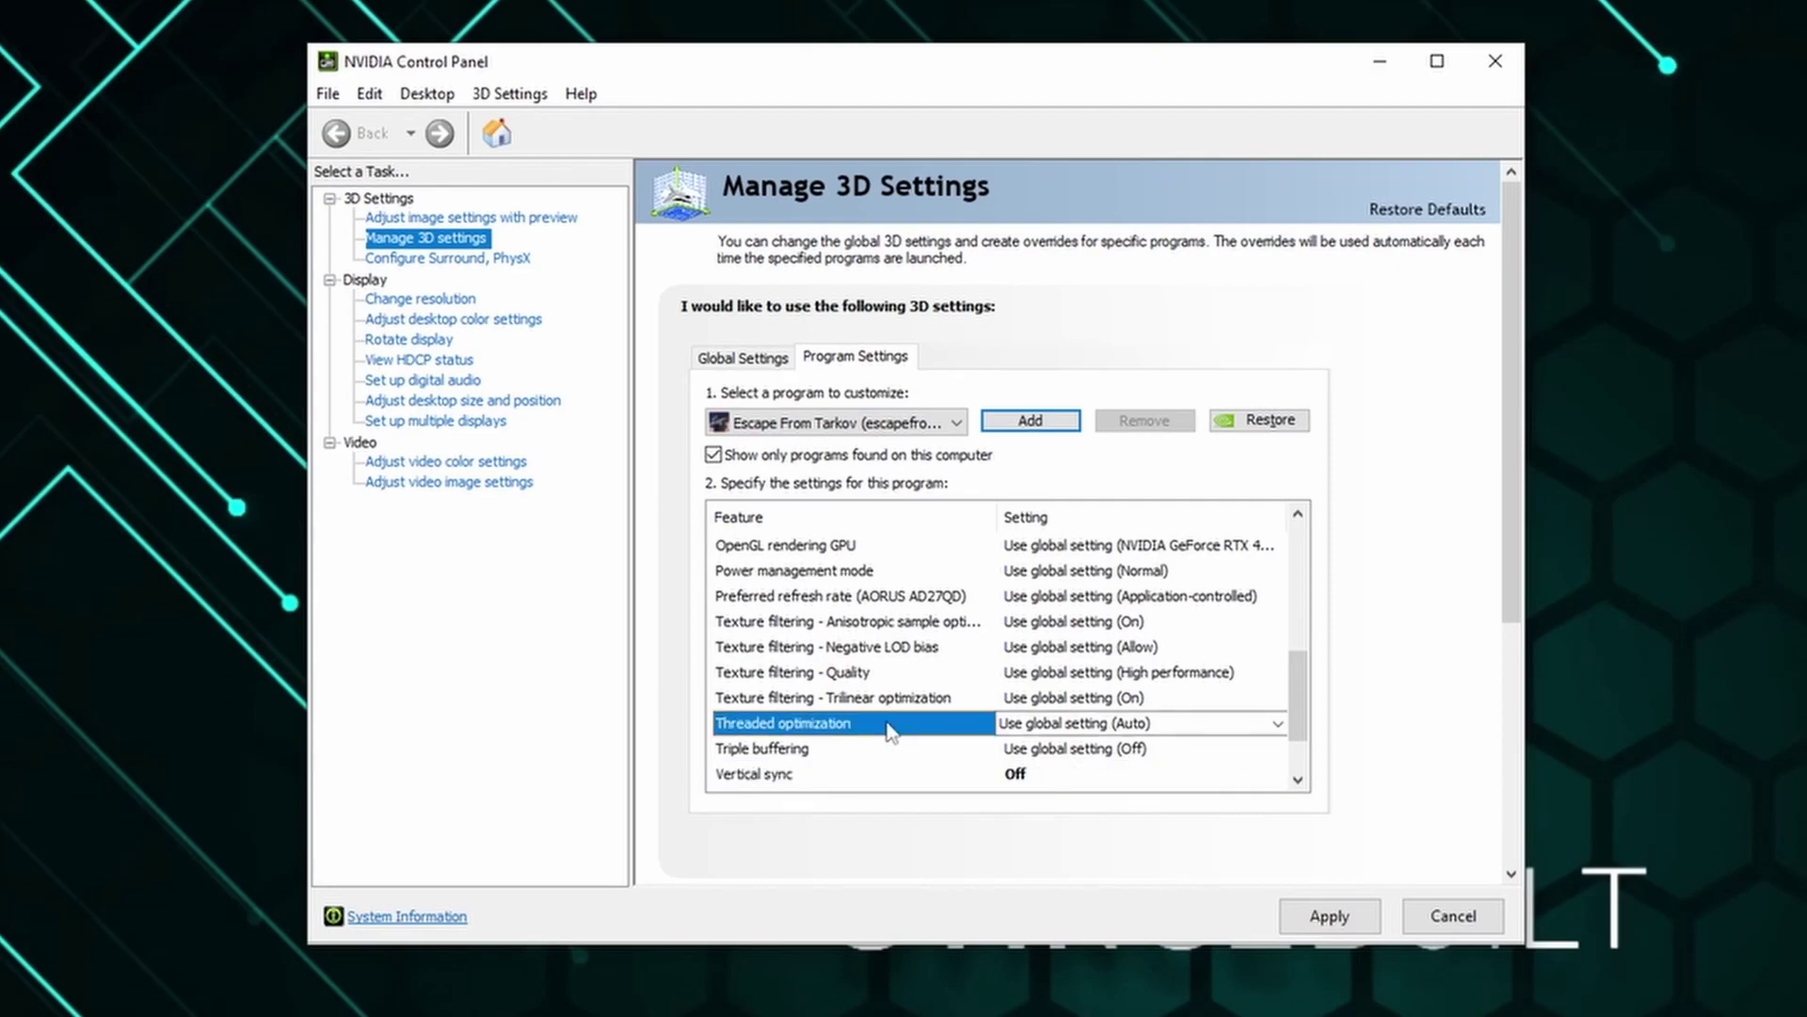
pyautogui.click(1095, 733)
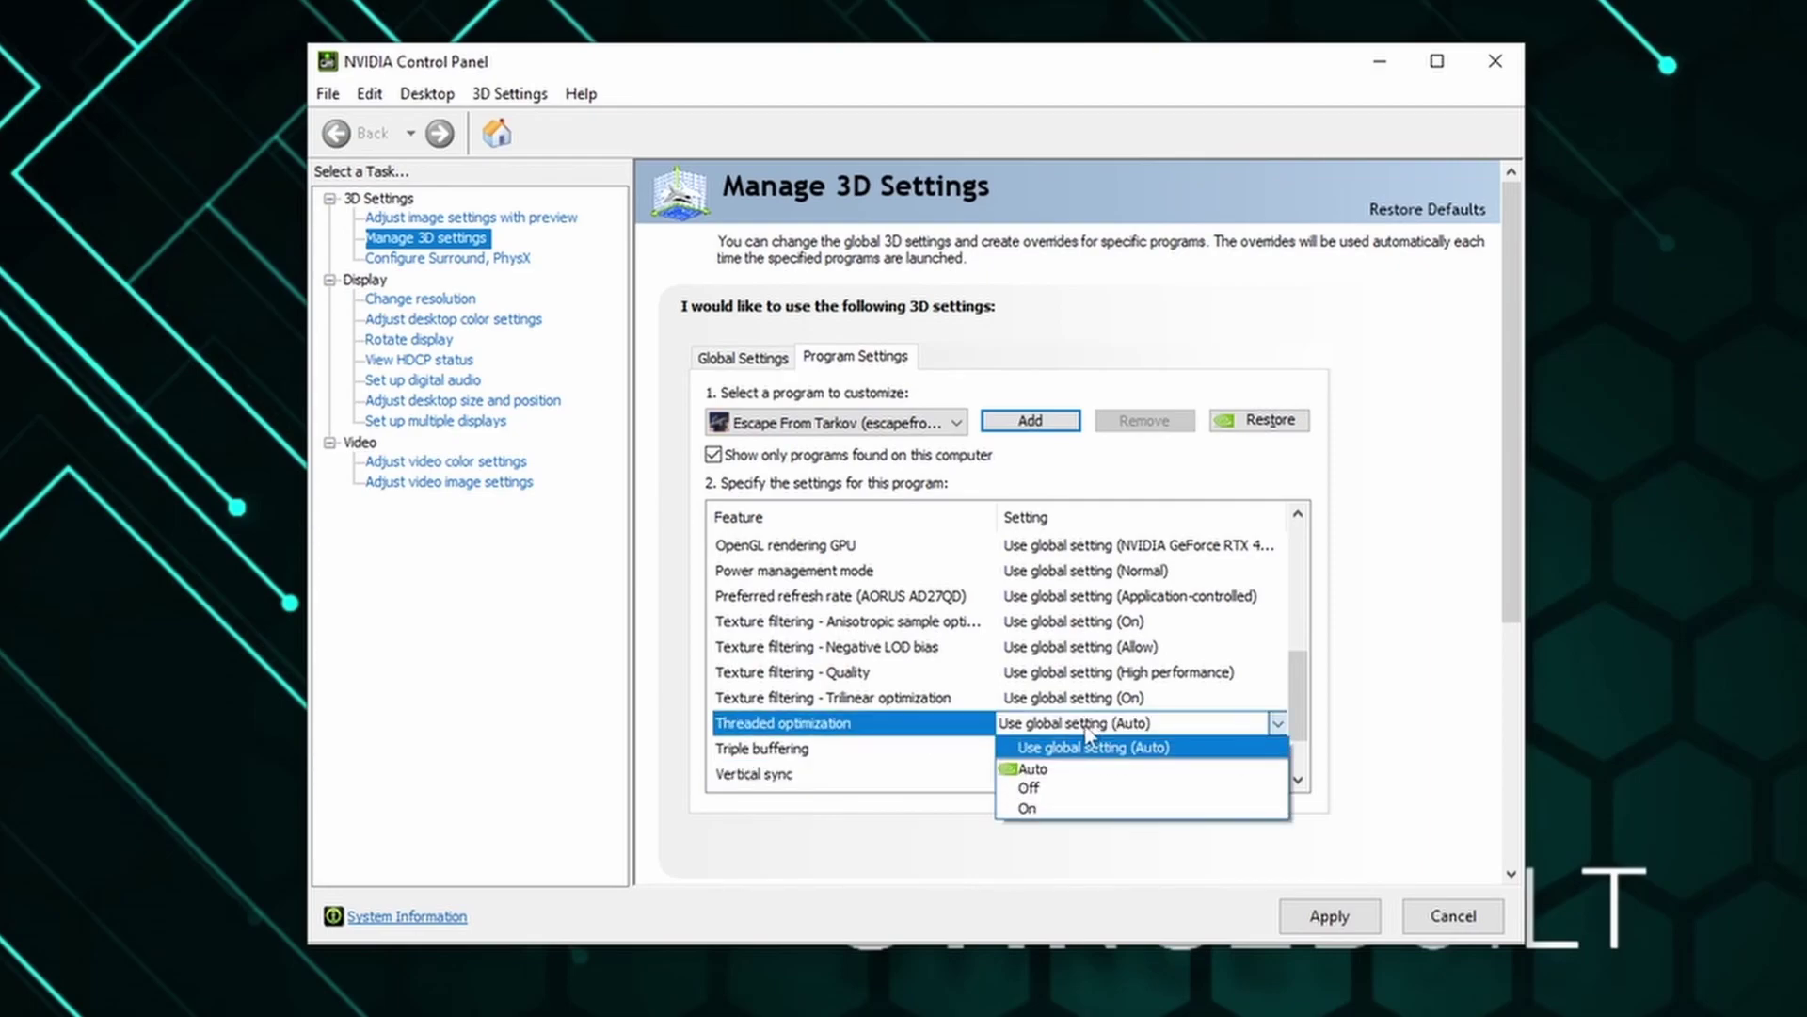
pyautogui.click(1028, 808)
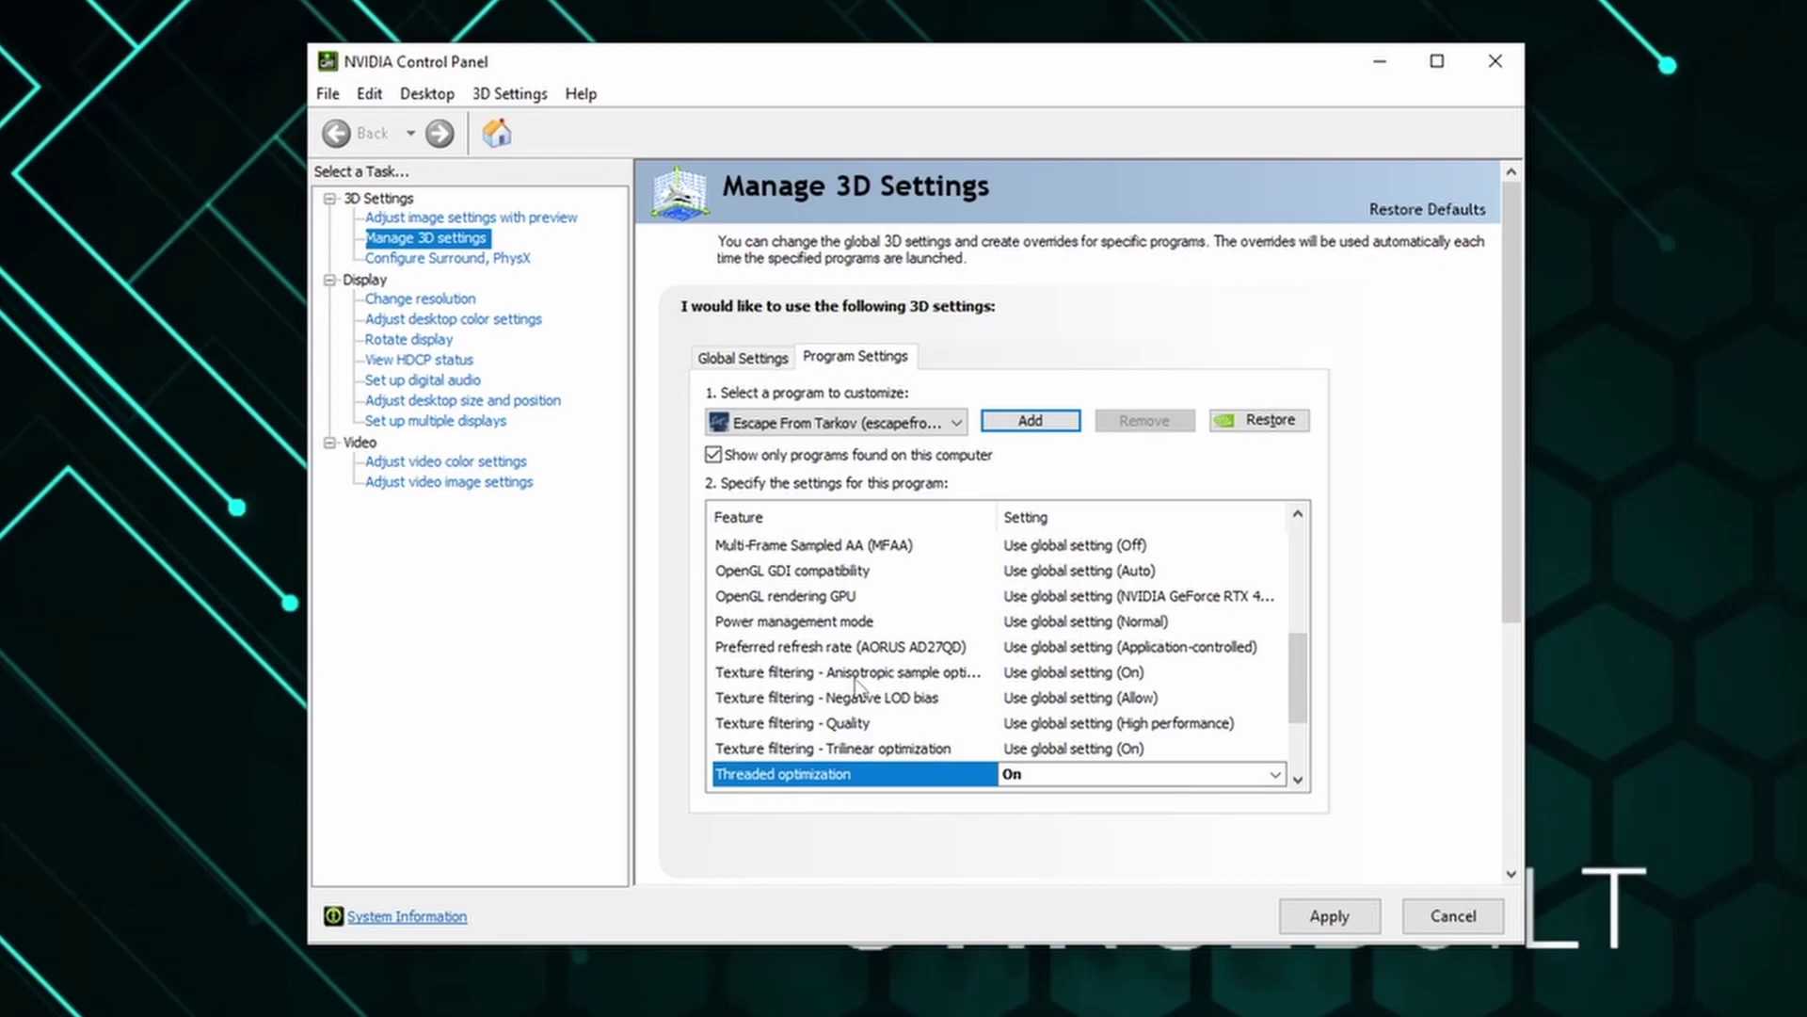
# Set the game's Power management mode to Prefer maximum performance
pyautogui.click(847, 622)
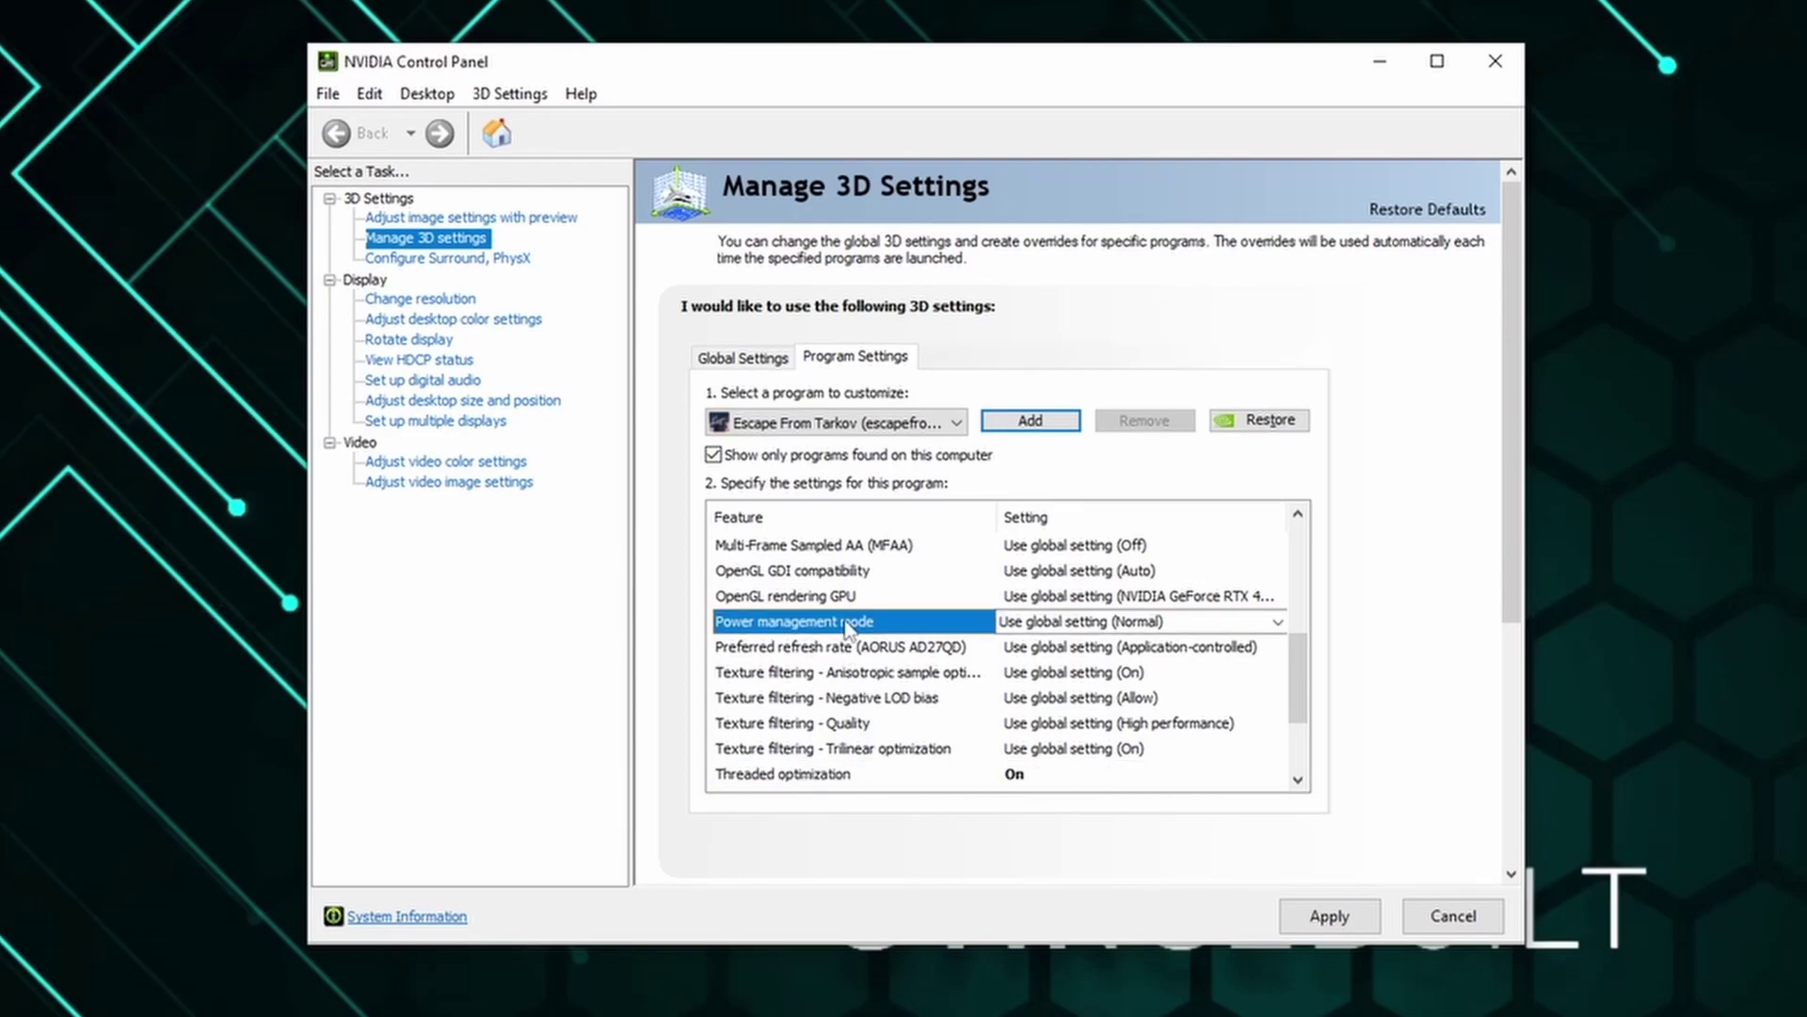
pyautogui.click(1111, 629)
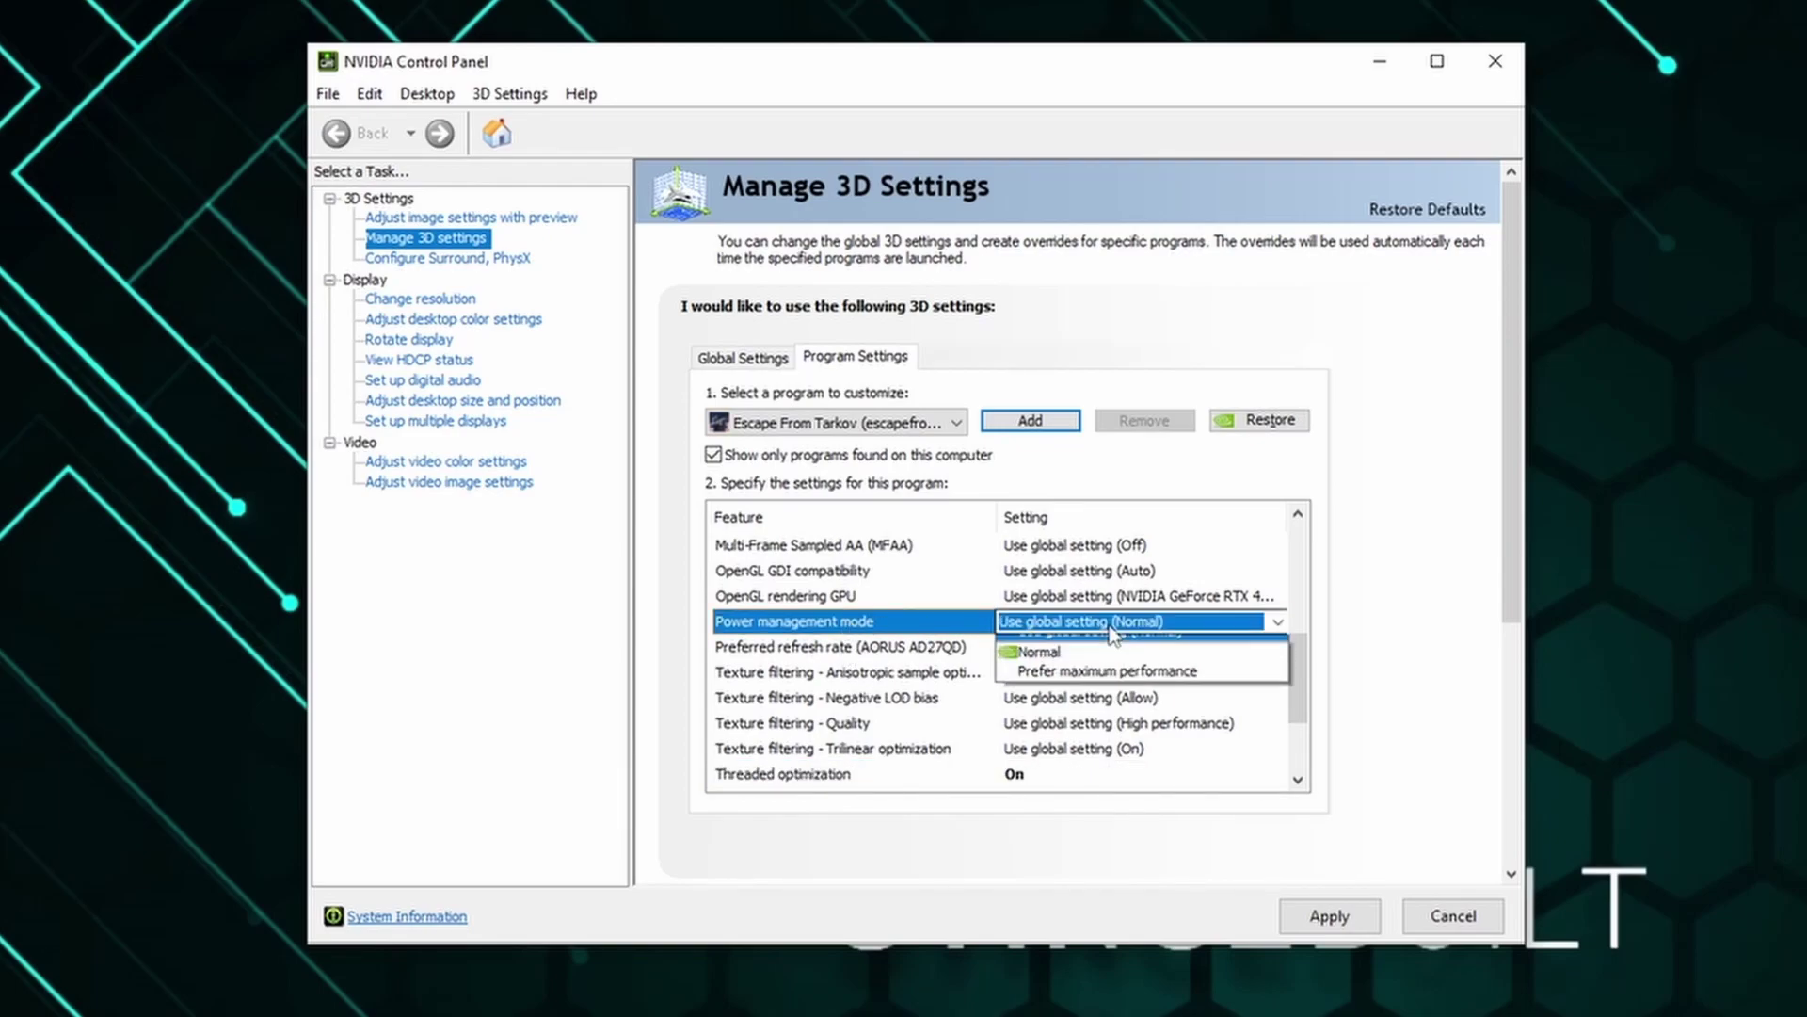
pyautogui.click(1092, 682)
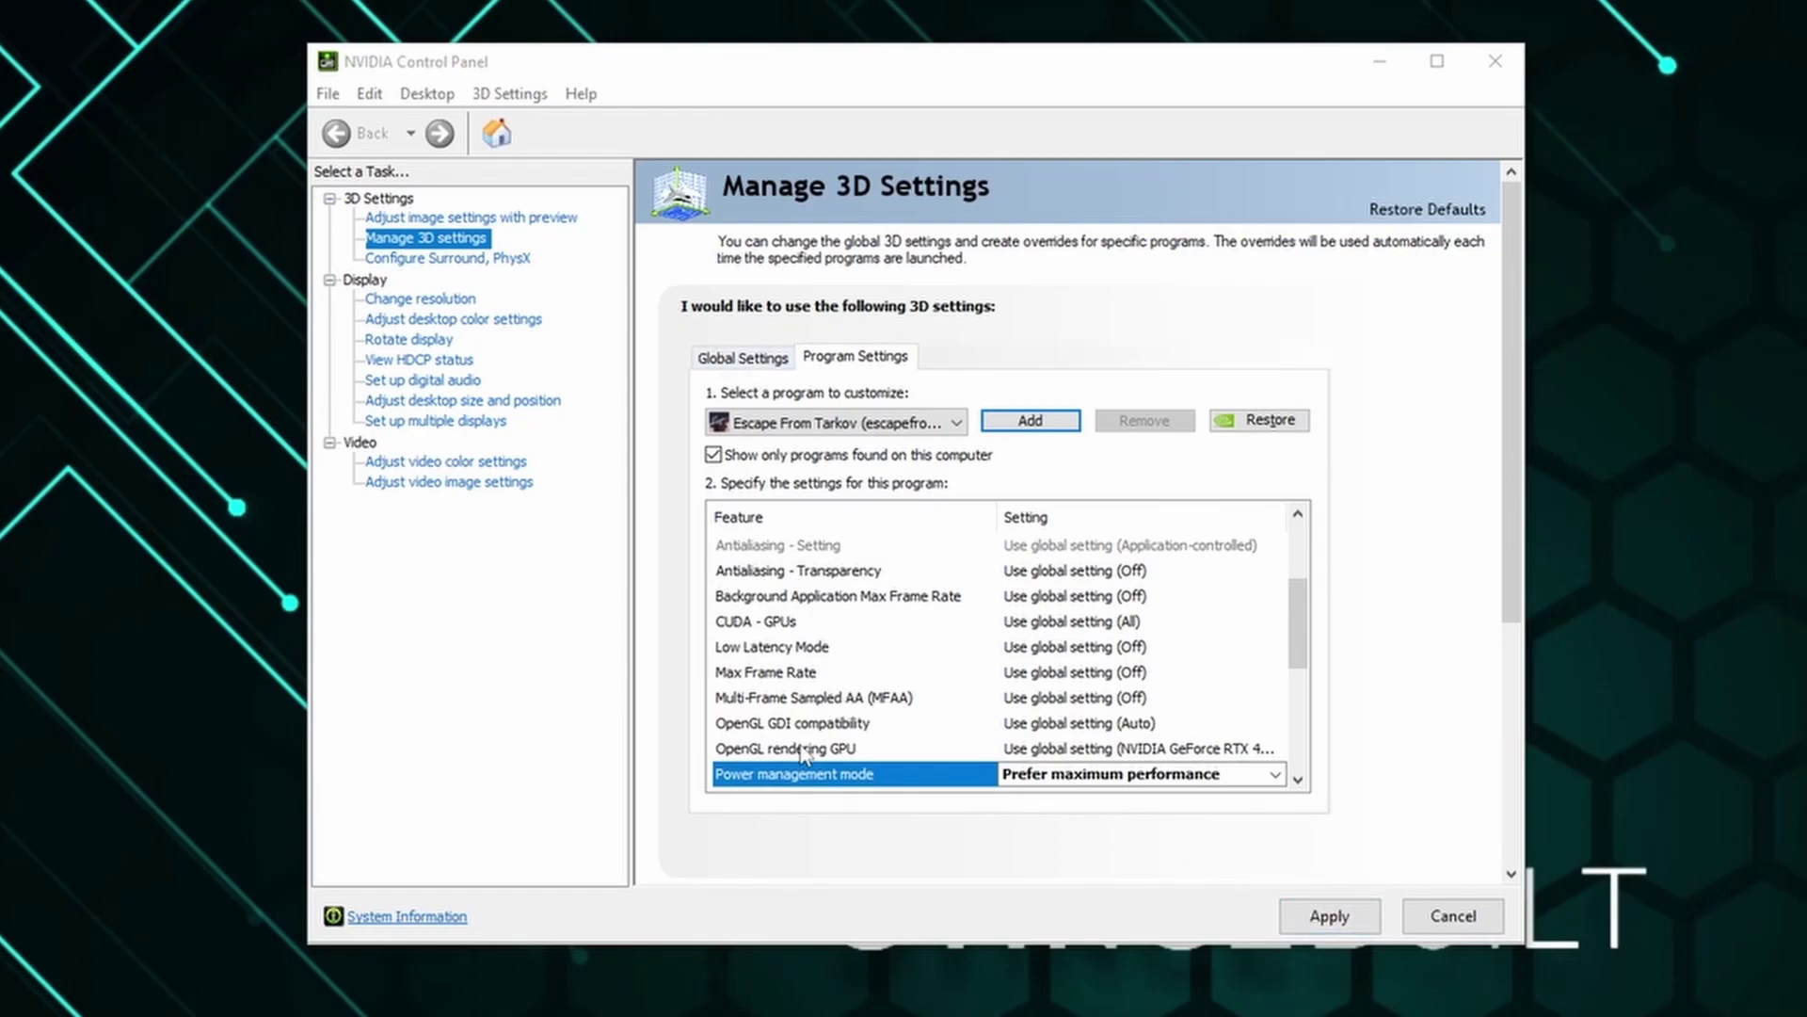
pyautogui.click(831, 650)
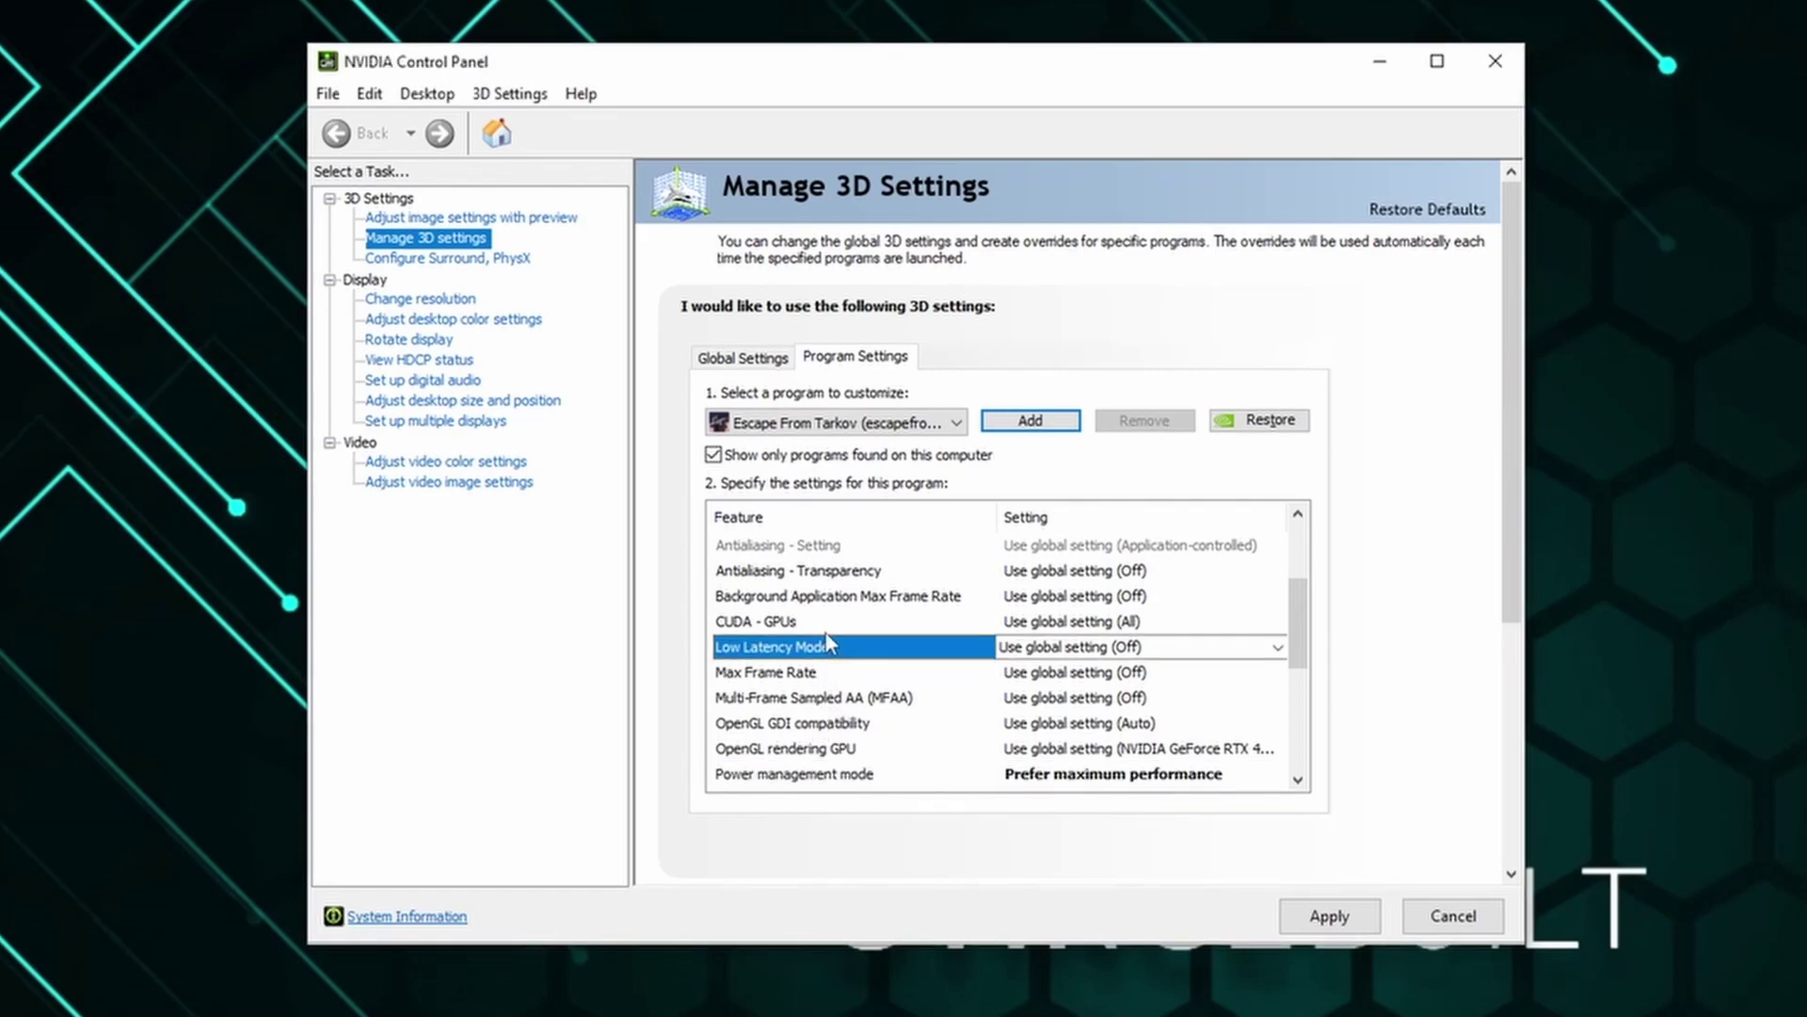
pyautogui.scroll(2, 854, 689)
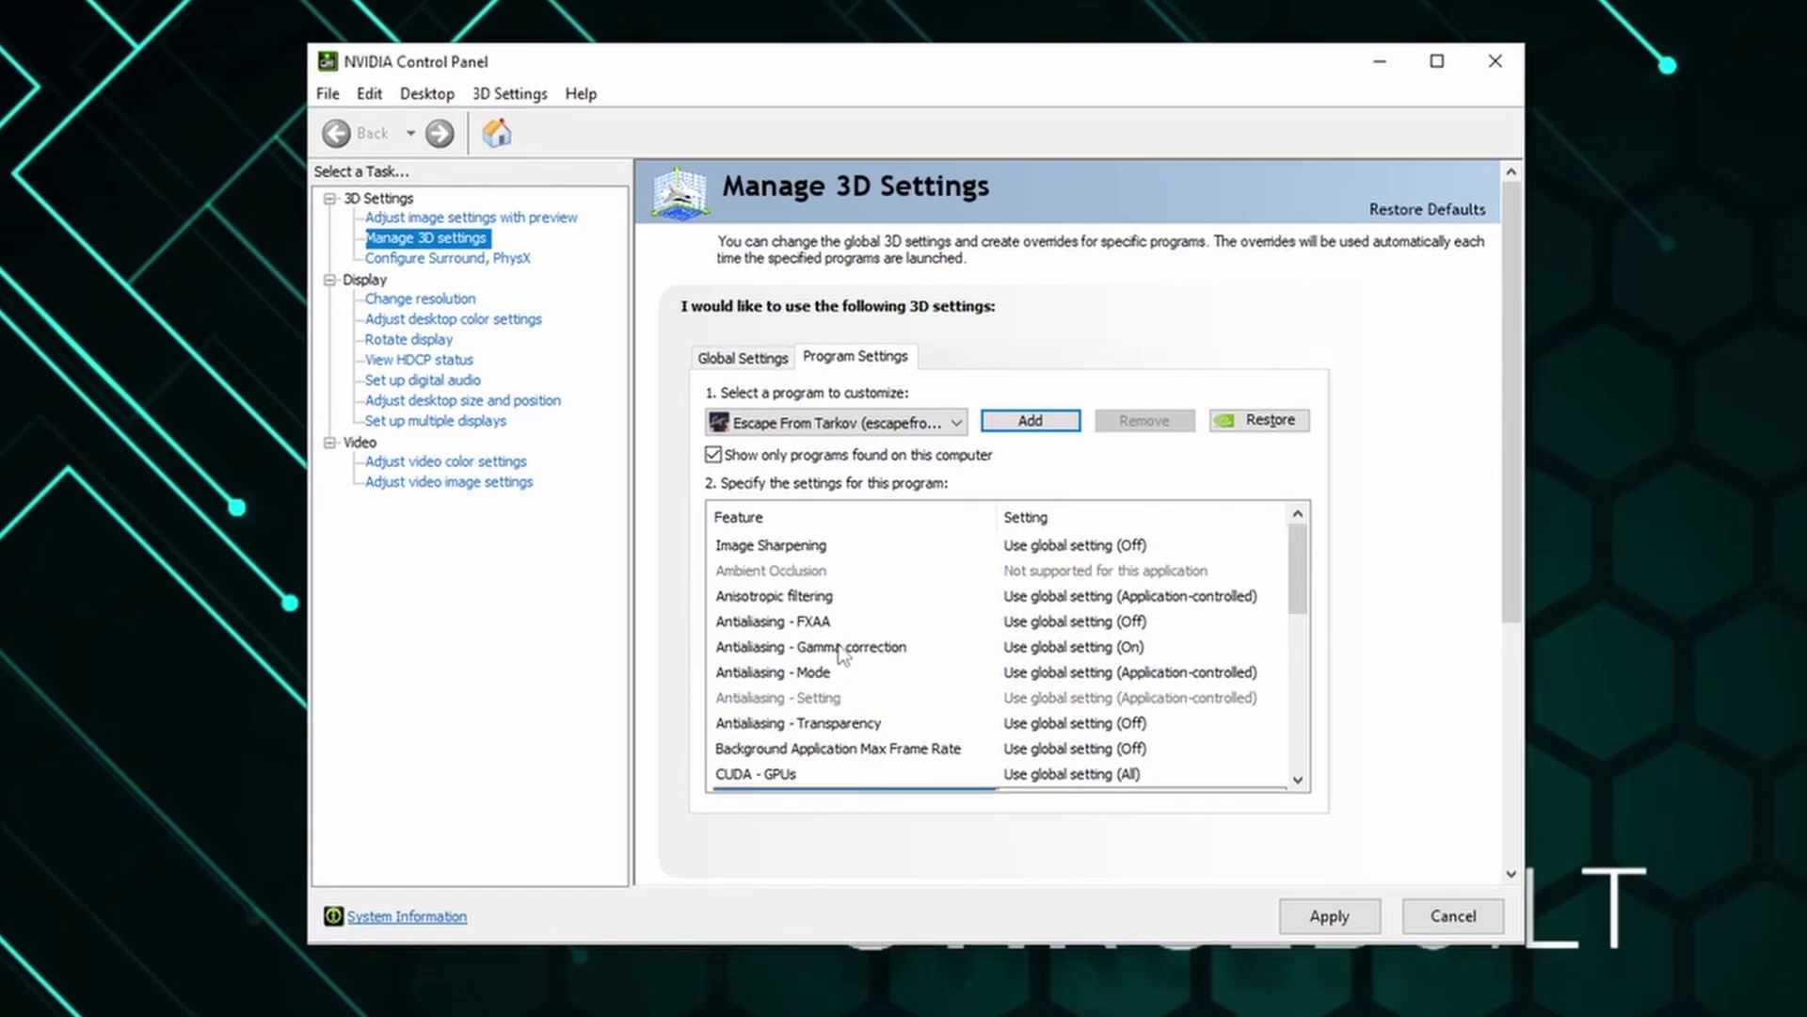
pyautogui.click(819, 550)
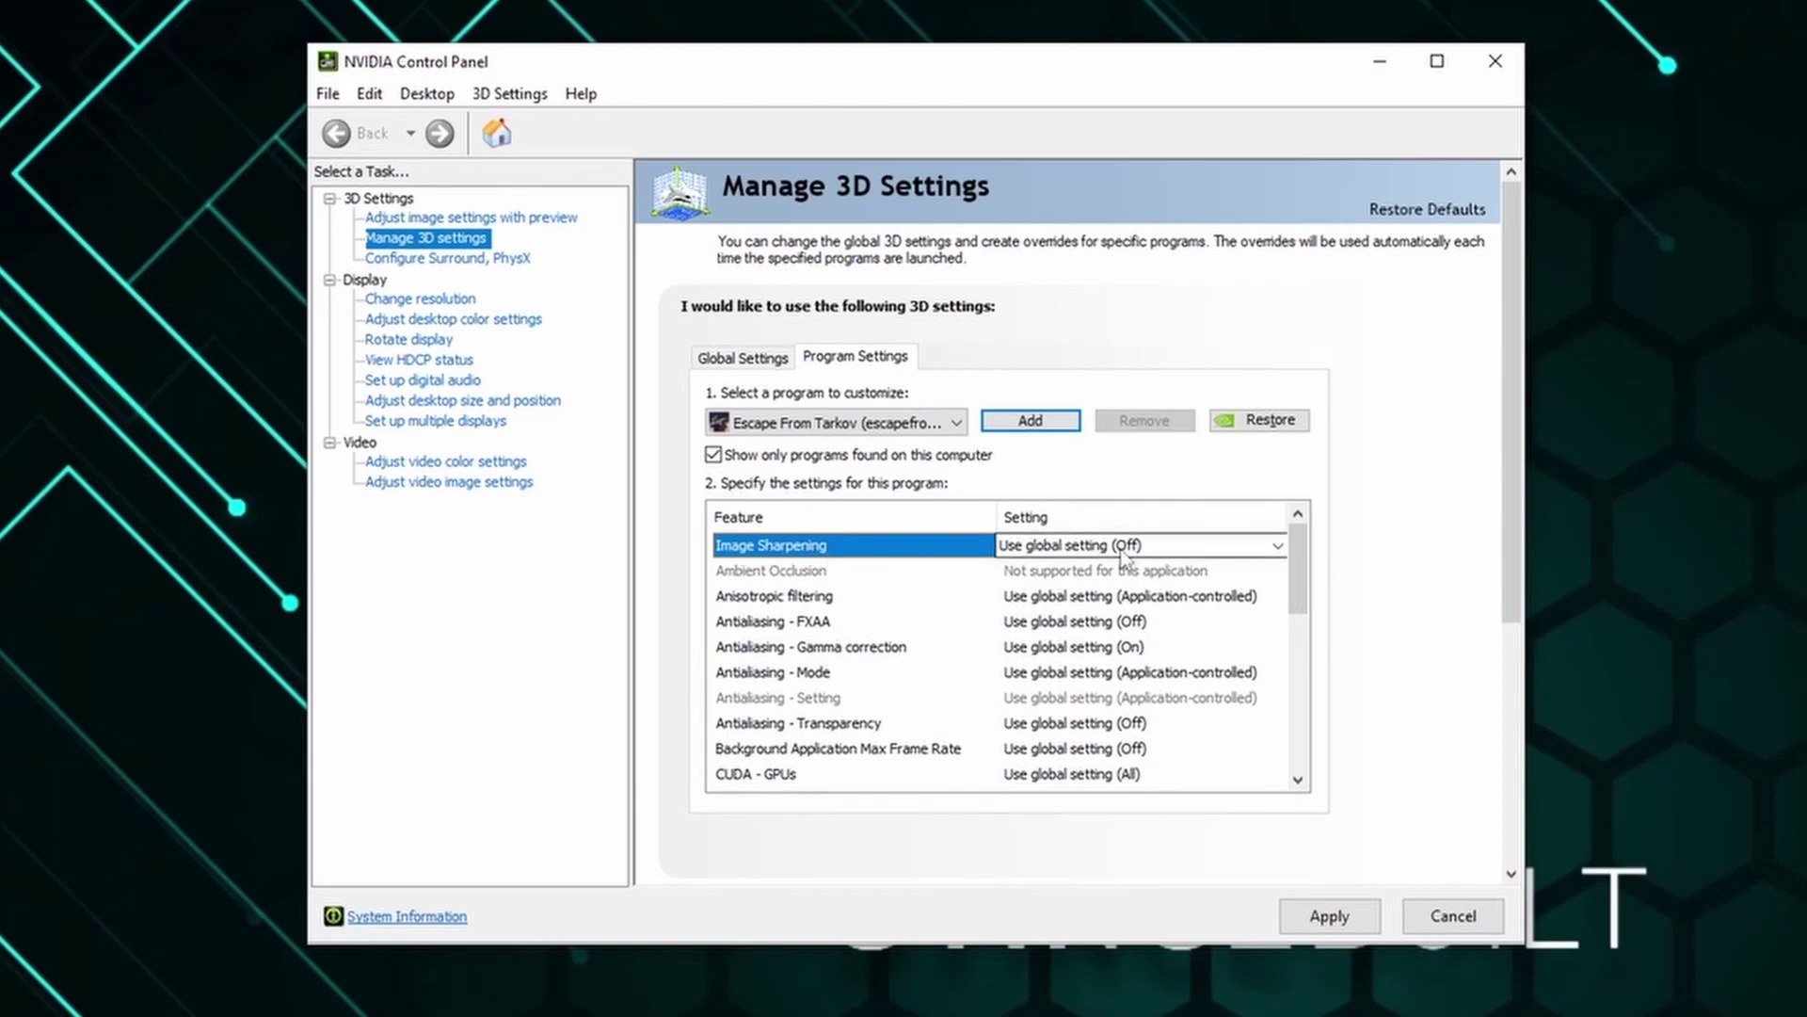
# Turn Image Sharpening On for Escape From Tarkov and change Sharpen to 0.75
pyautogui.click(1072, 546)
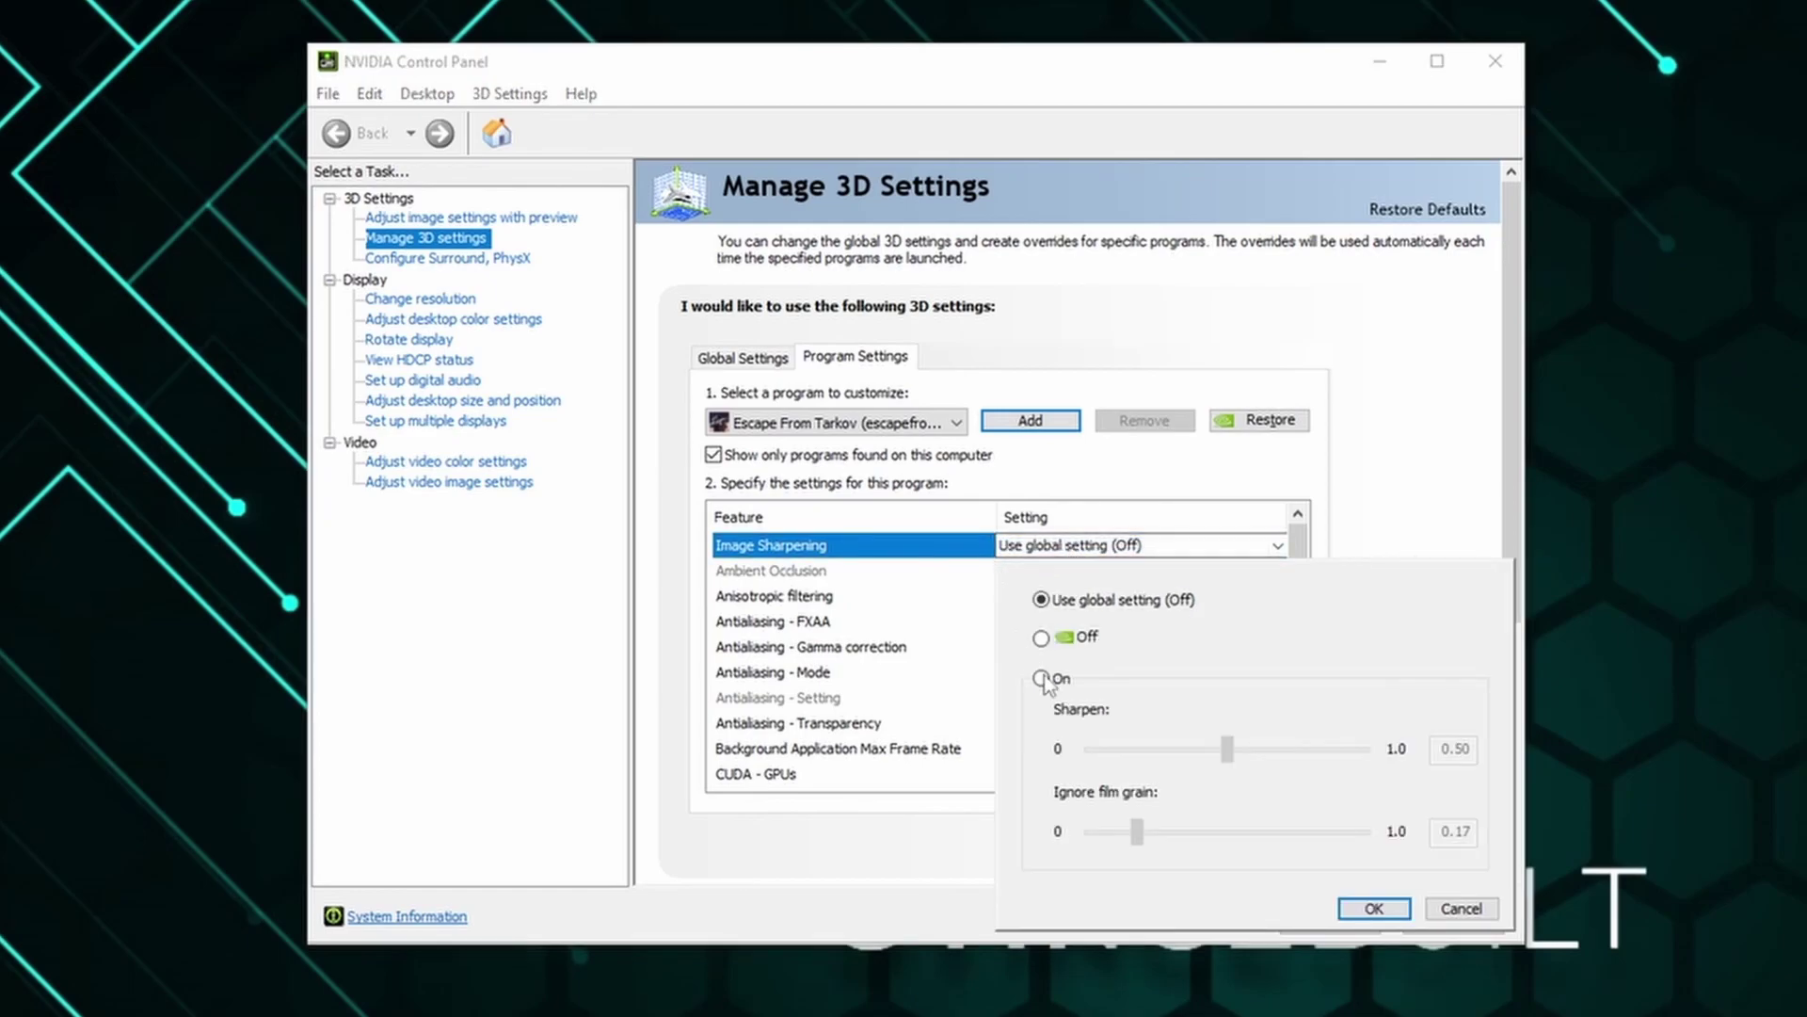
pyautogui.click(1041, 677)
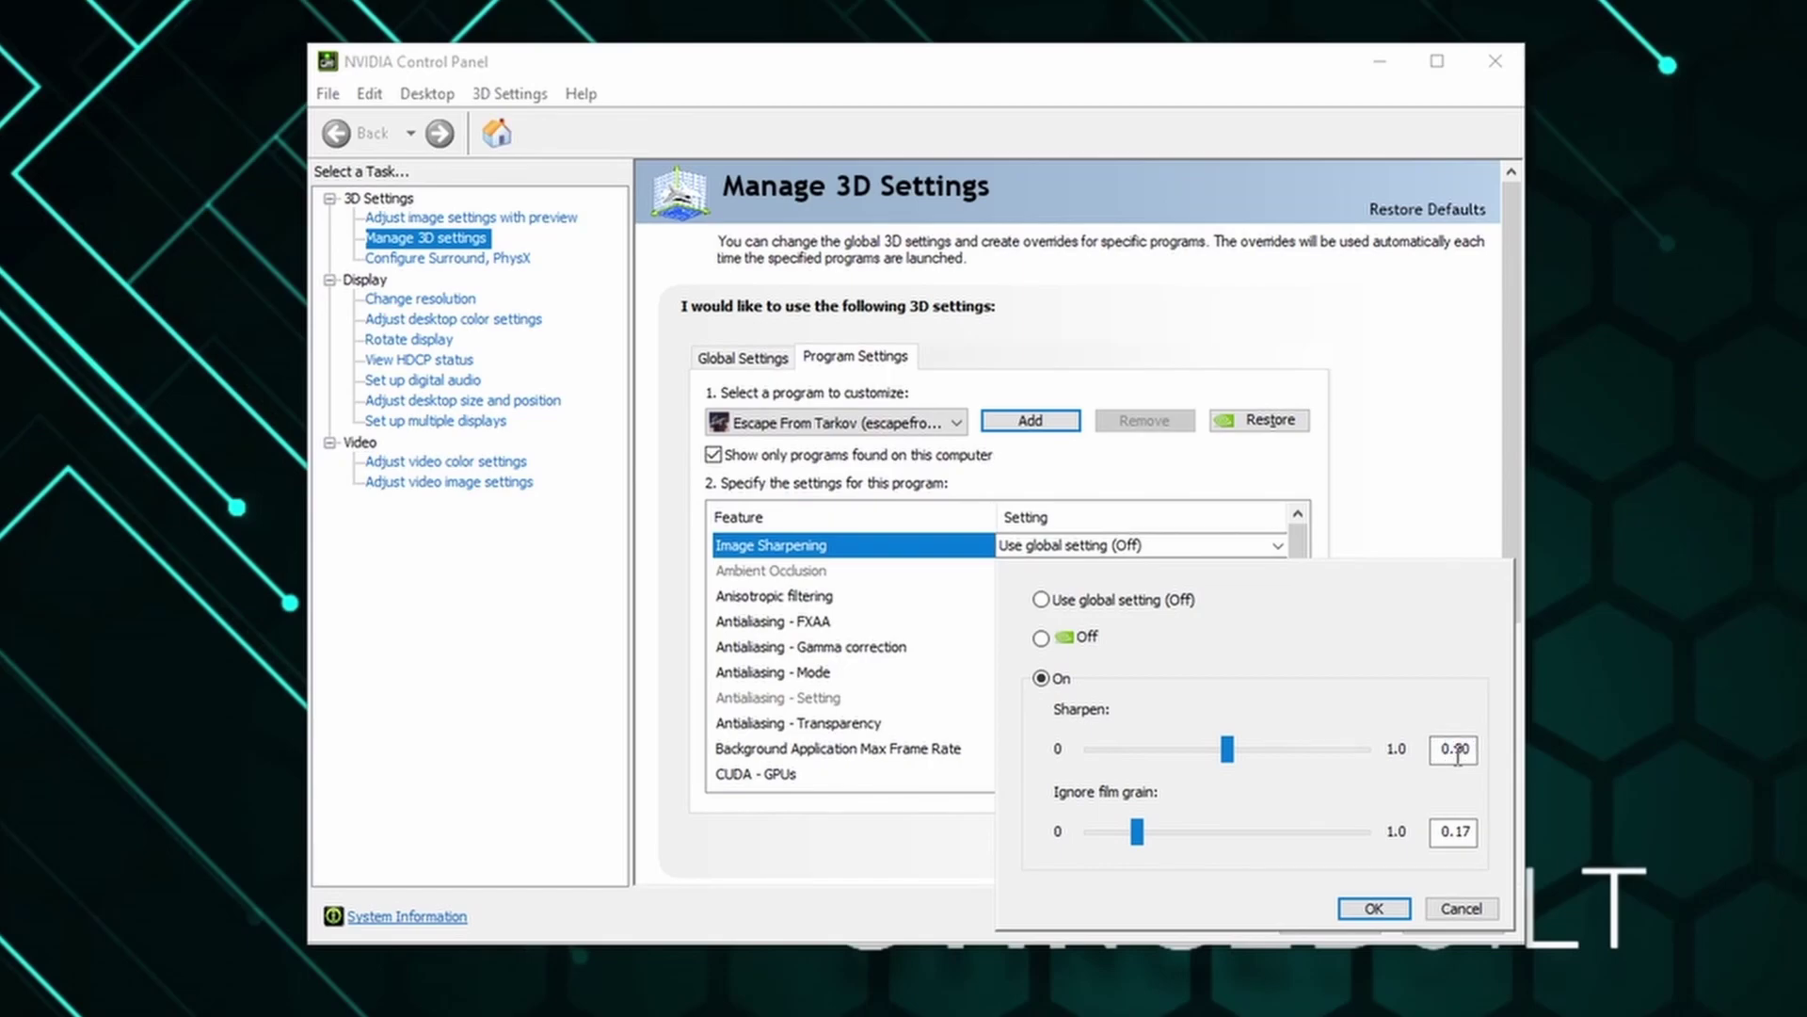
pyautogui.moveTo(1451, 750); pyautogui.dragTo(1469, 758)
pyautogui.write('75')
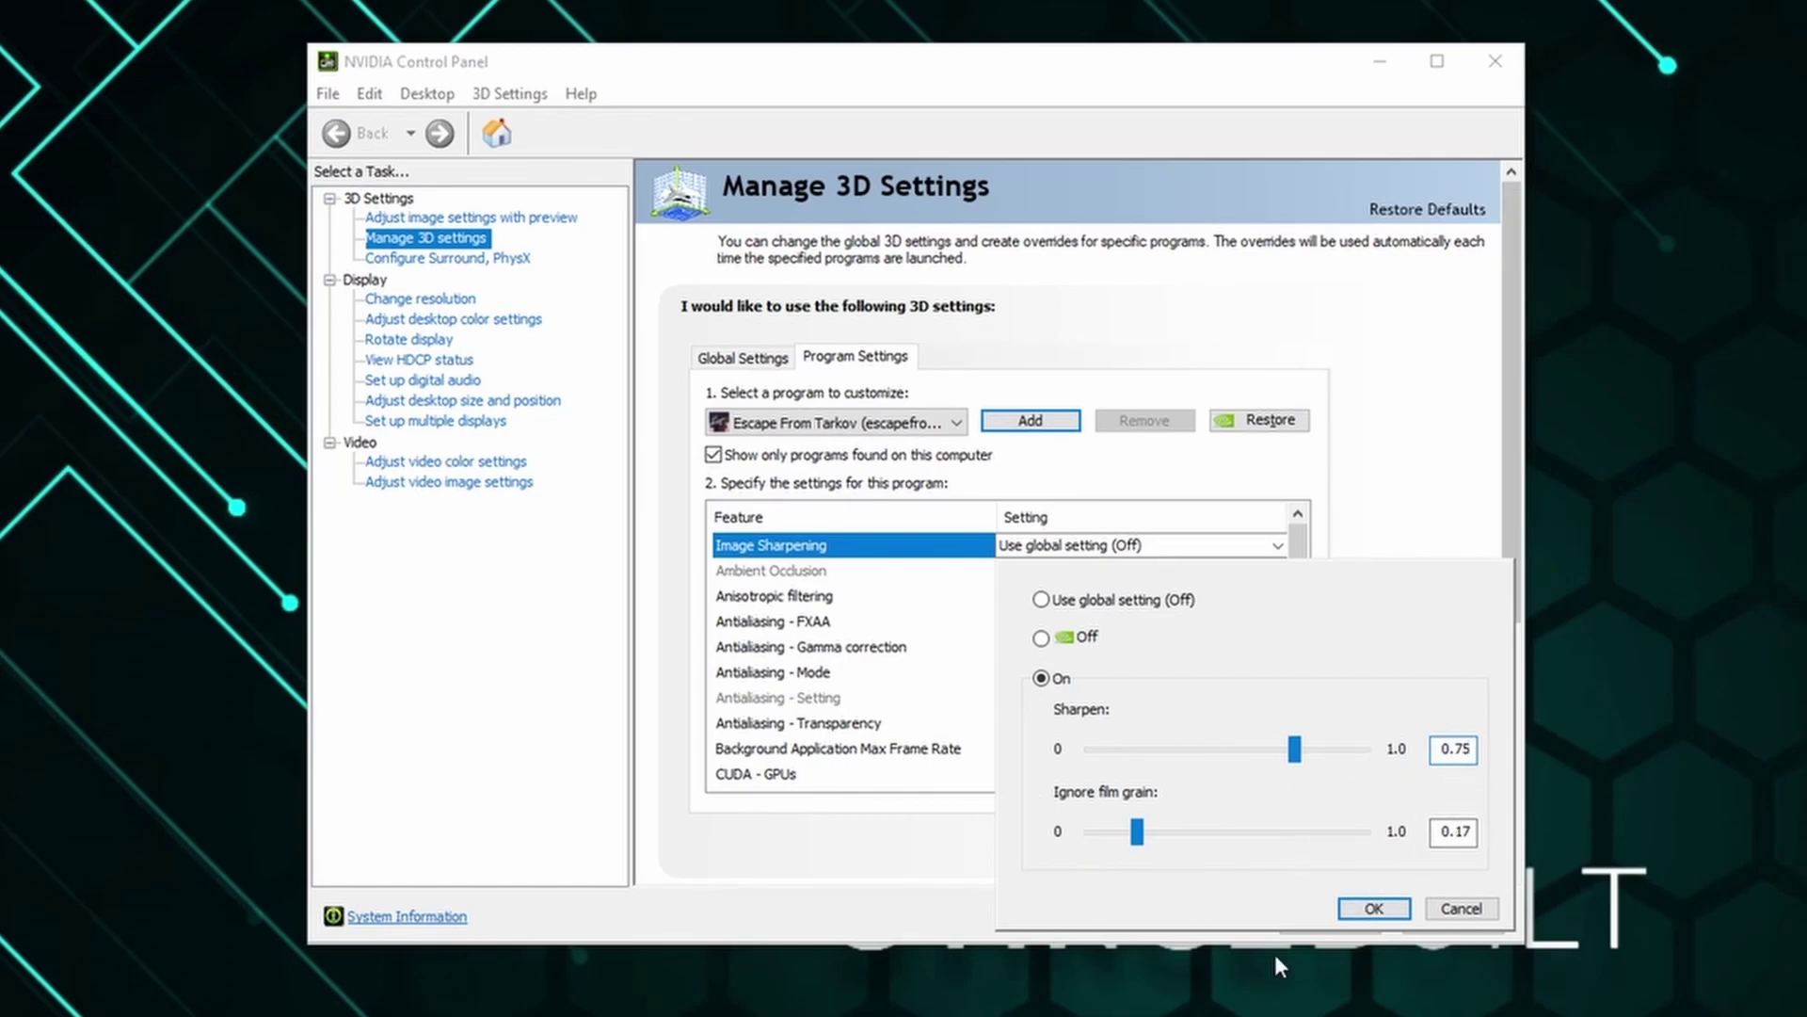
# Confirm the 0.75 sharpening values and apply the Escape From Tarkov profile
pyautogui.click(1375, 910)
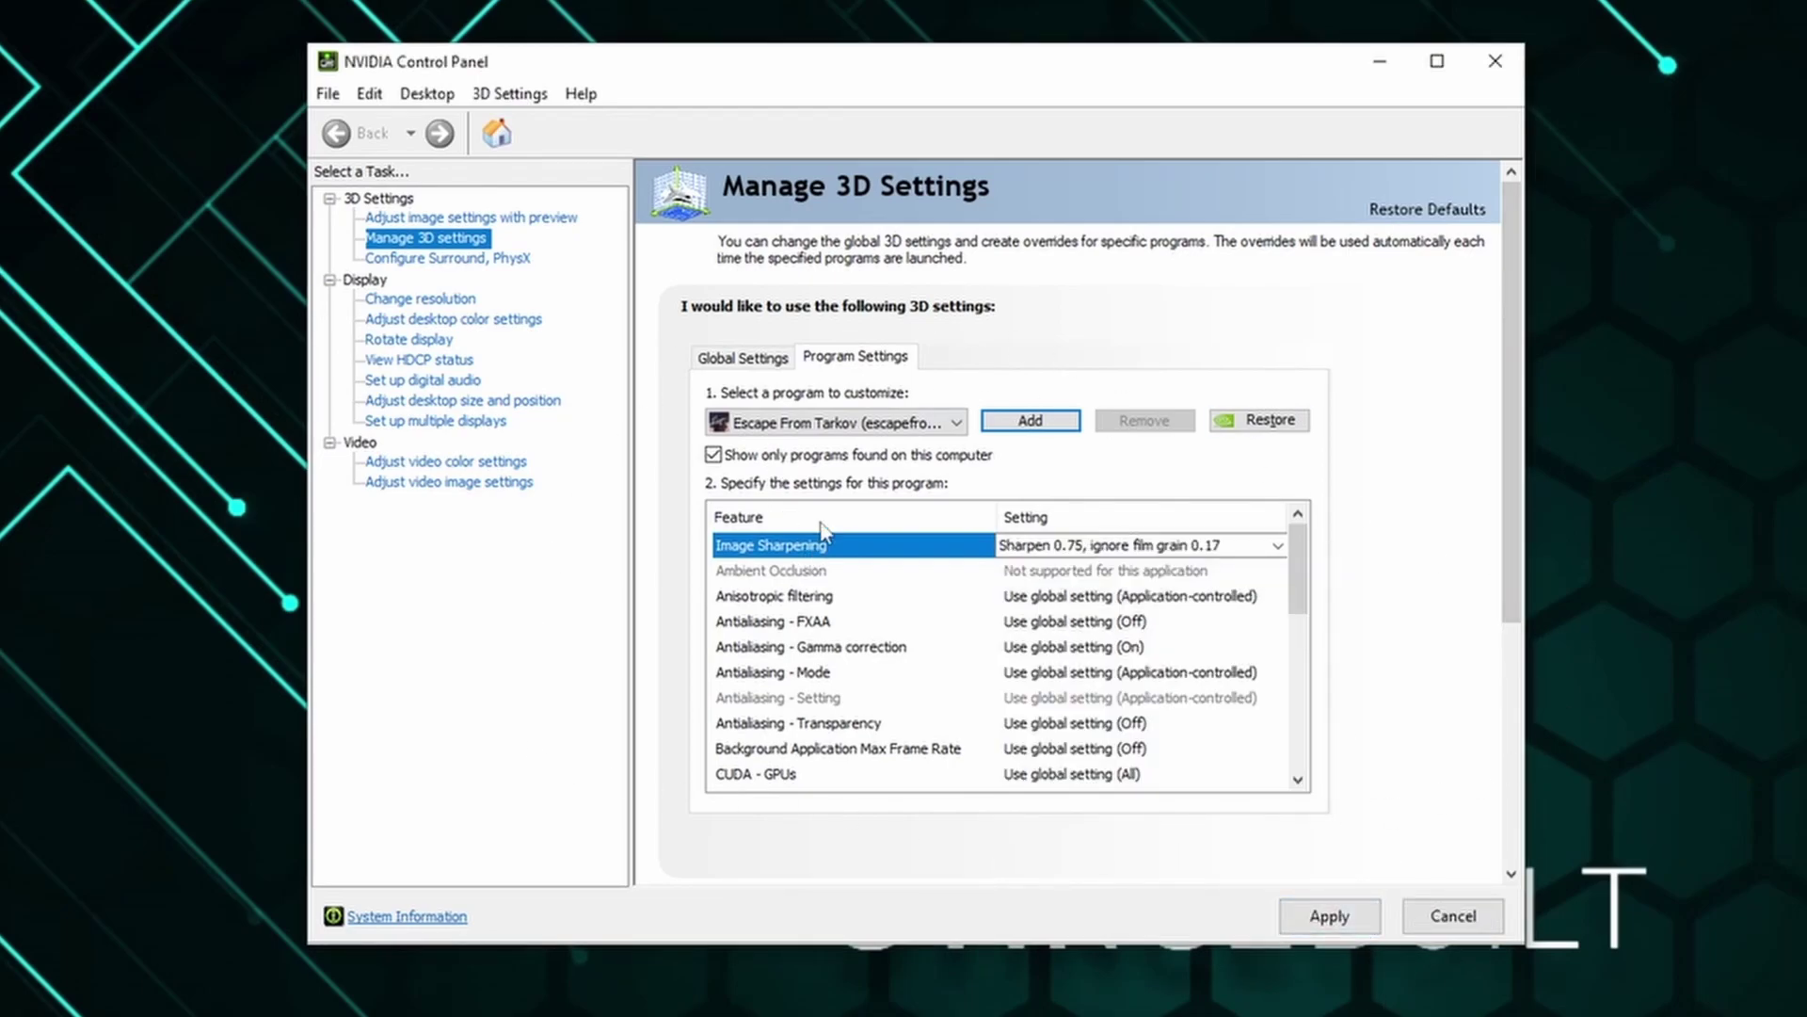
pyautogui.click(887, 426)
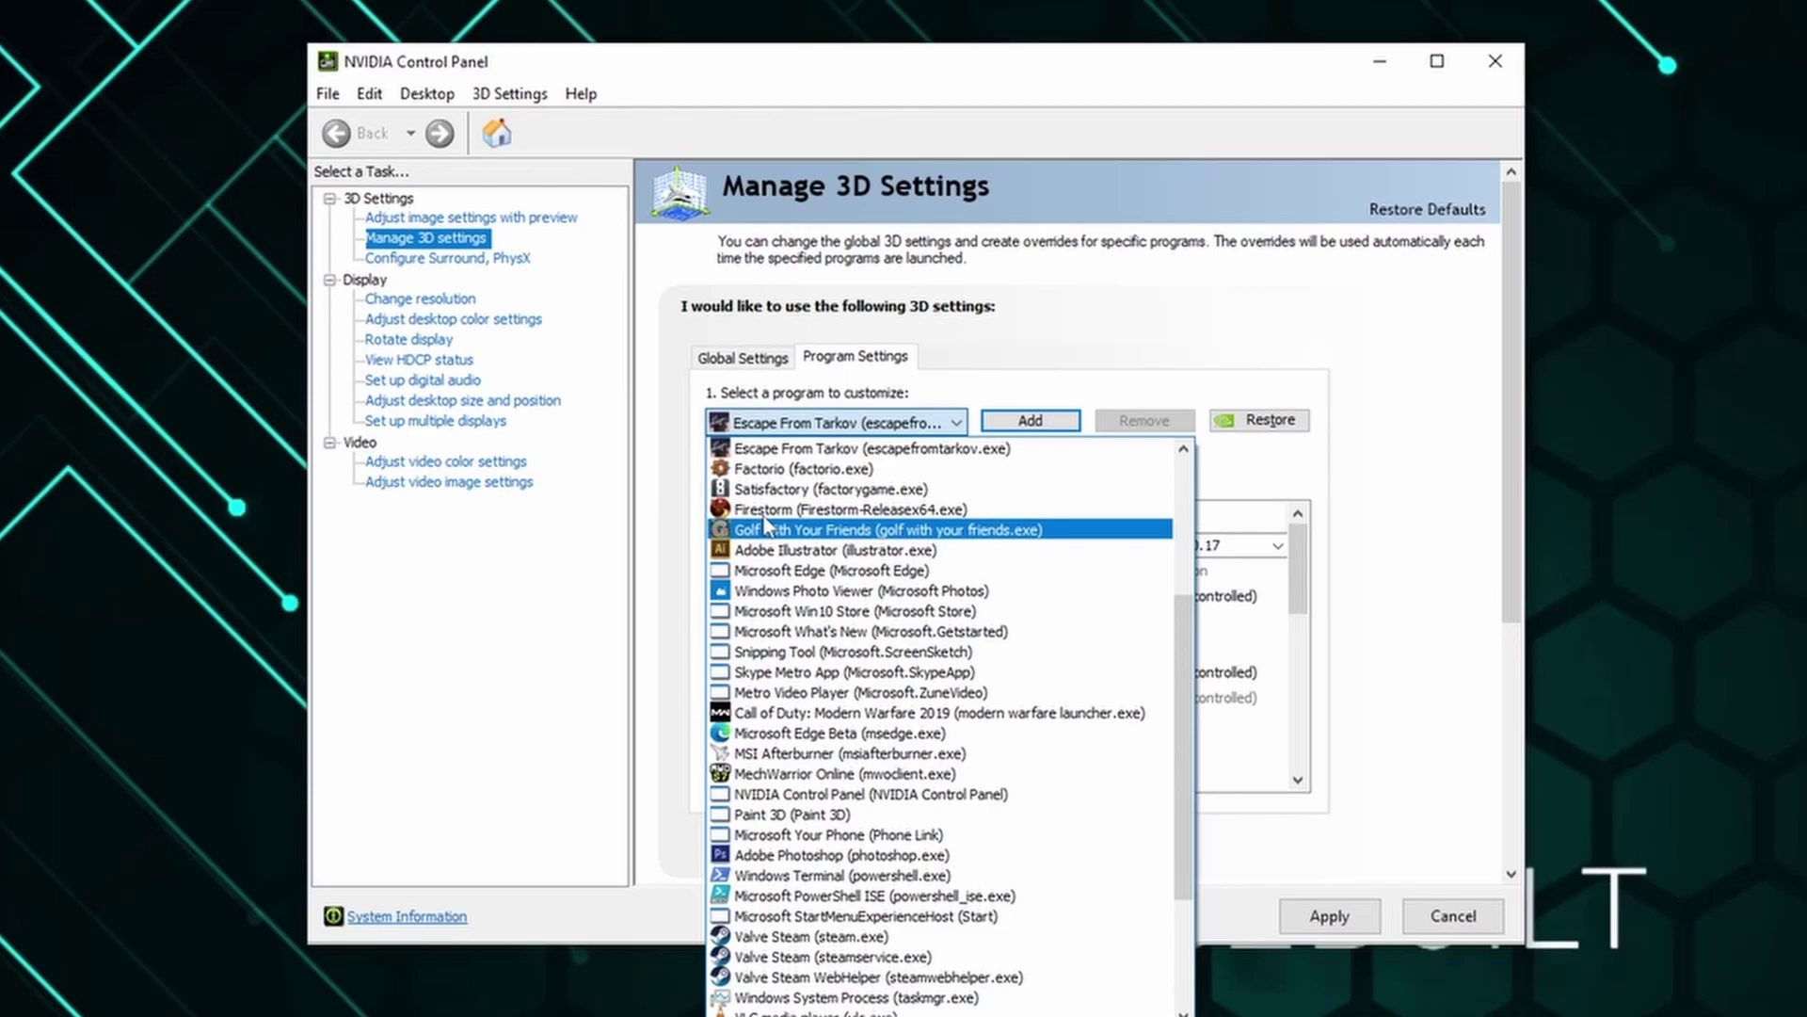
pyautogui.scroll(-3, 894, 734)
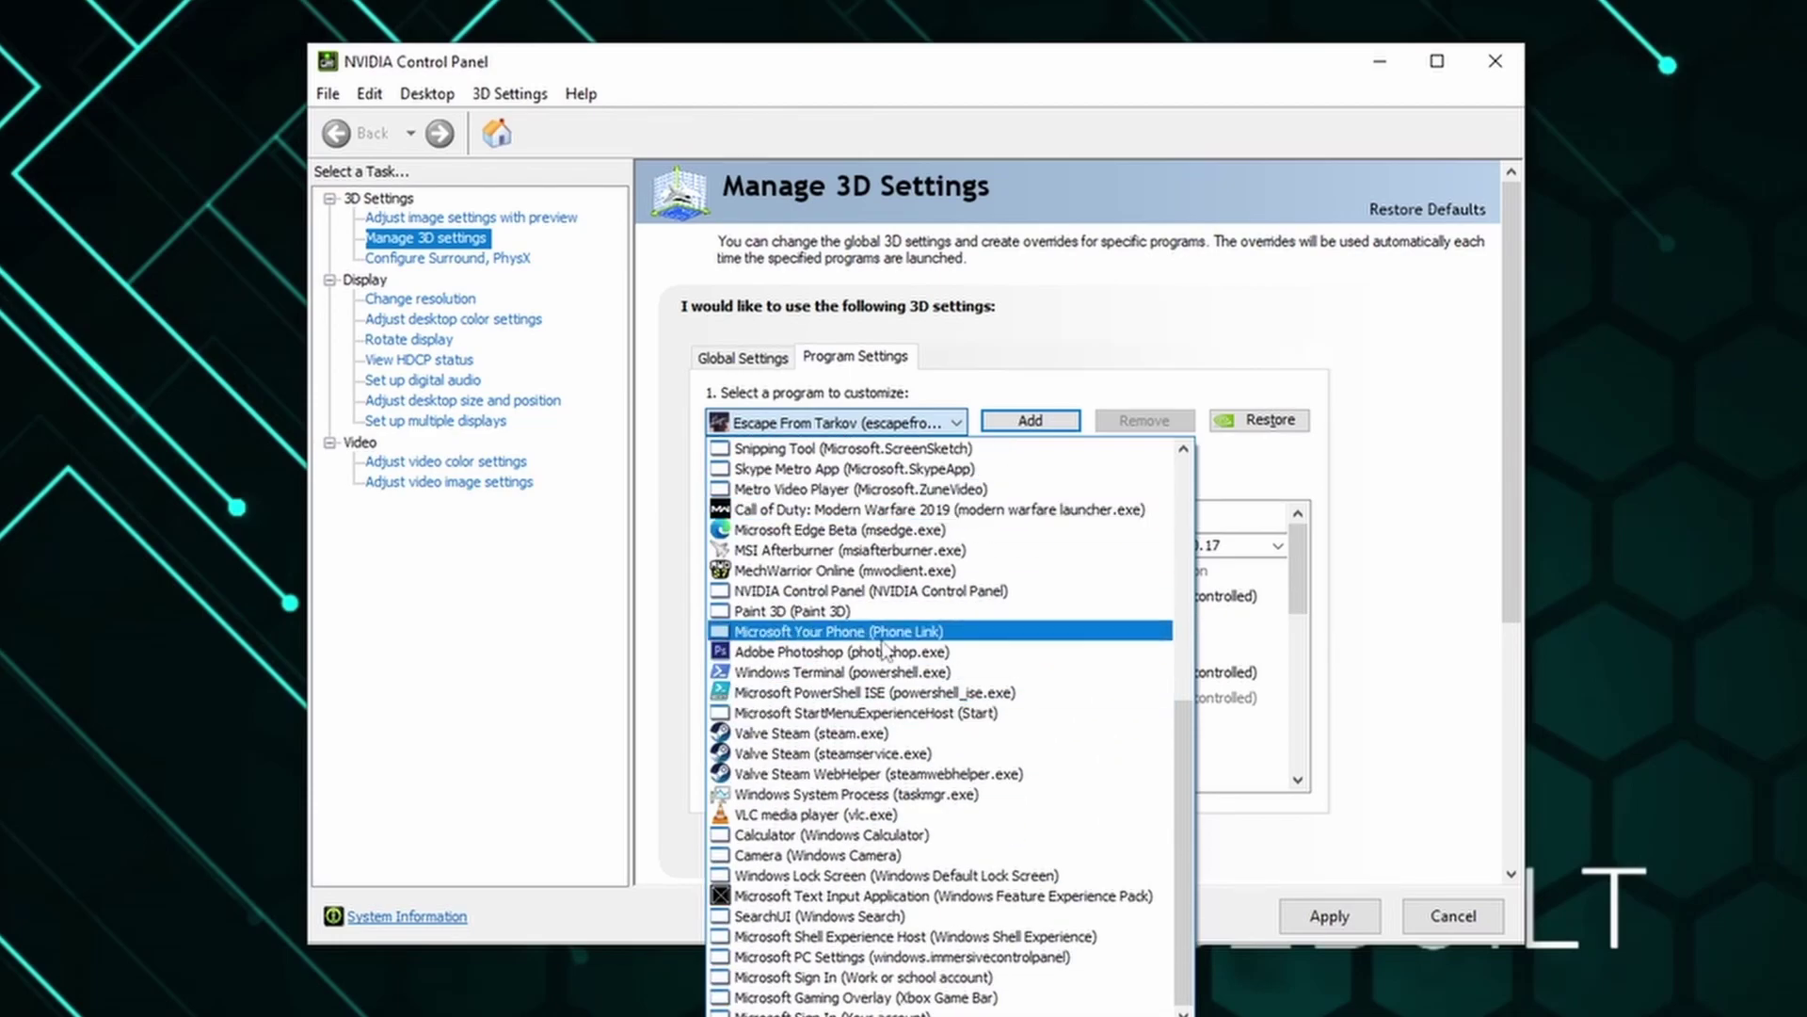
pyautogui.click(1450, 631)
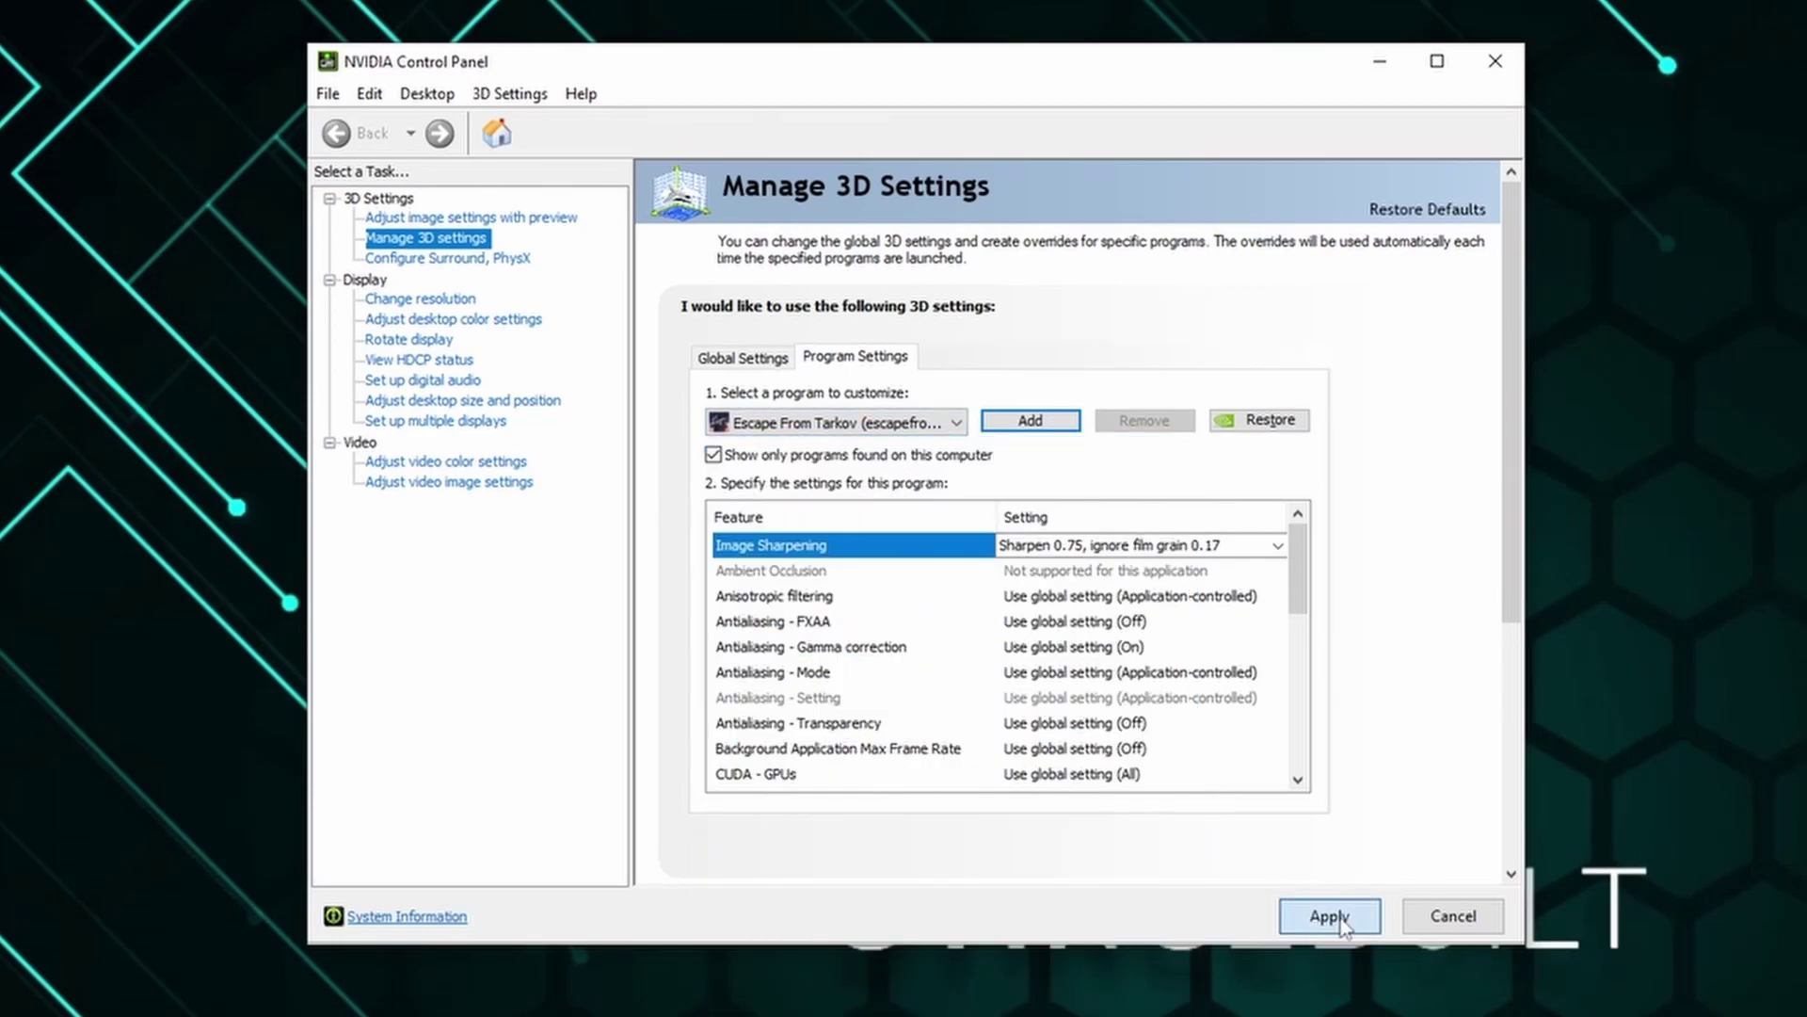
pyautogui.click(1343, 926)
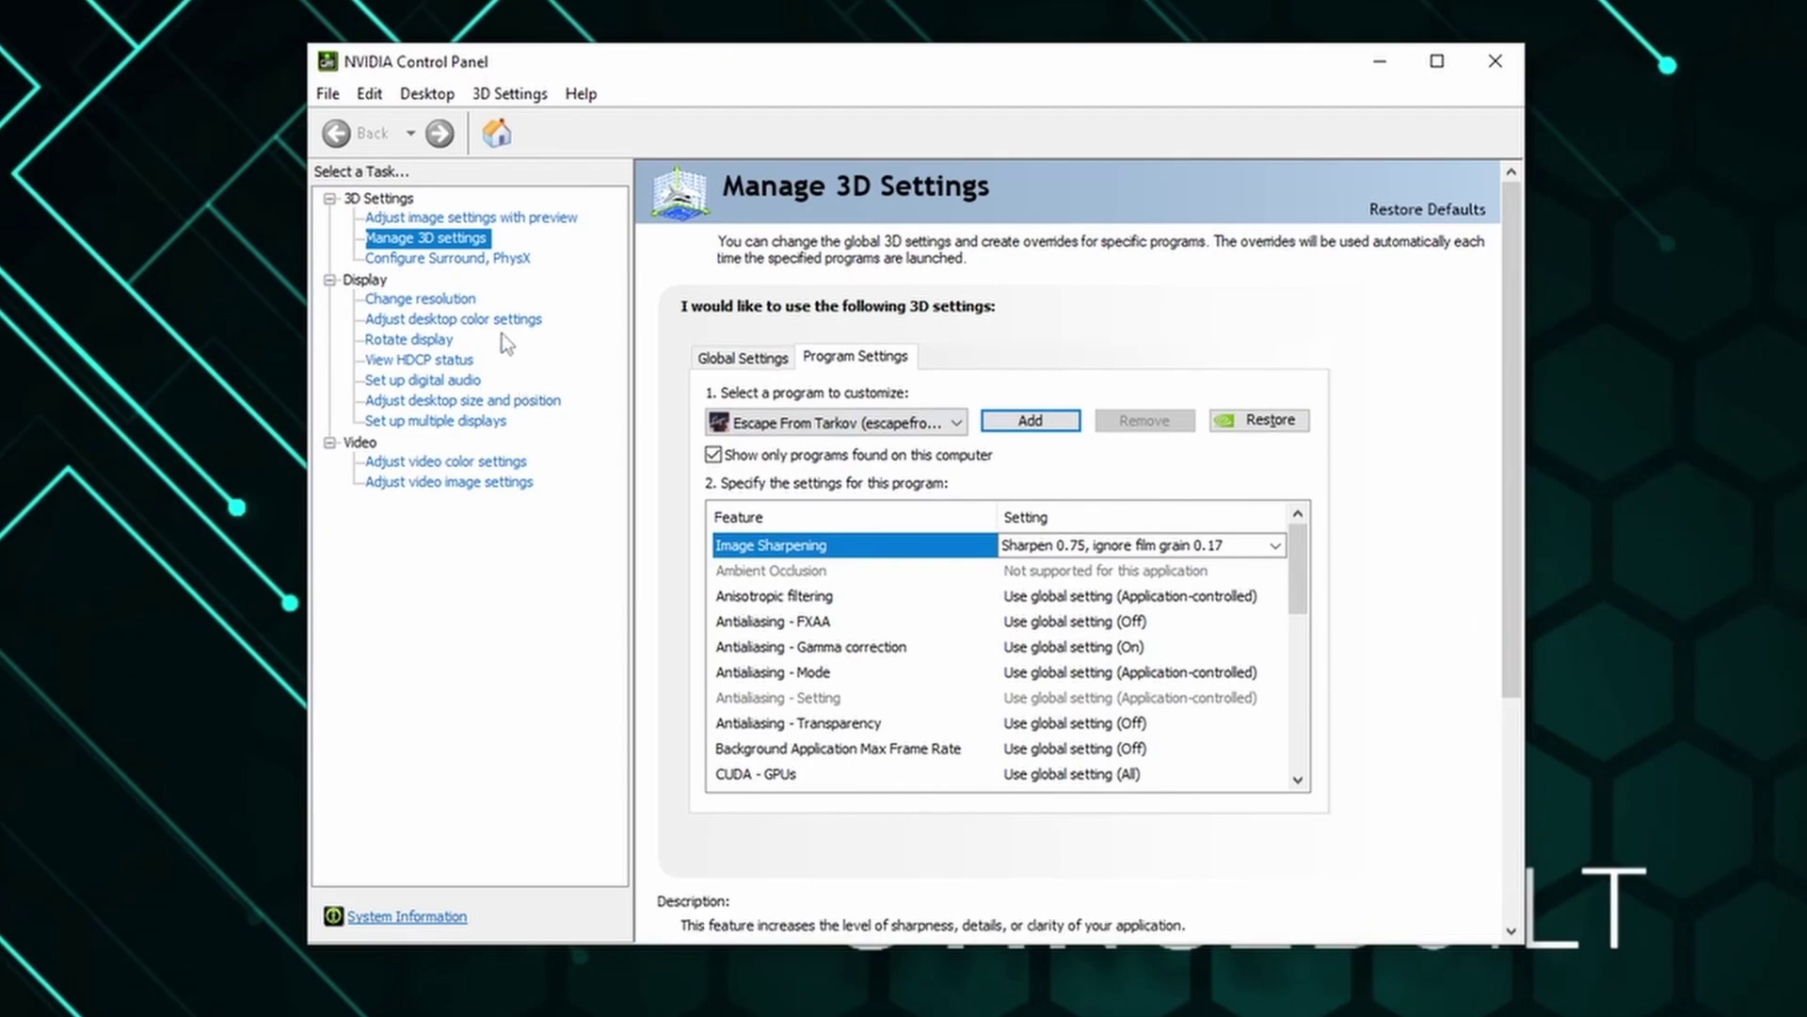
# Keep the AORUS AD27QD at 2560 × 1440, 144Hz and switch it to NVIDIA color settings
pyautogui.click(442, 300)
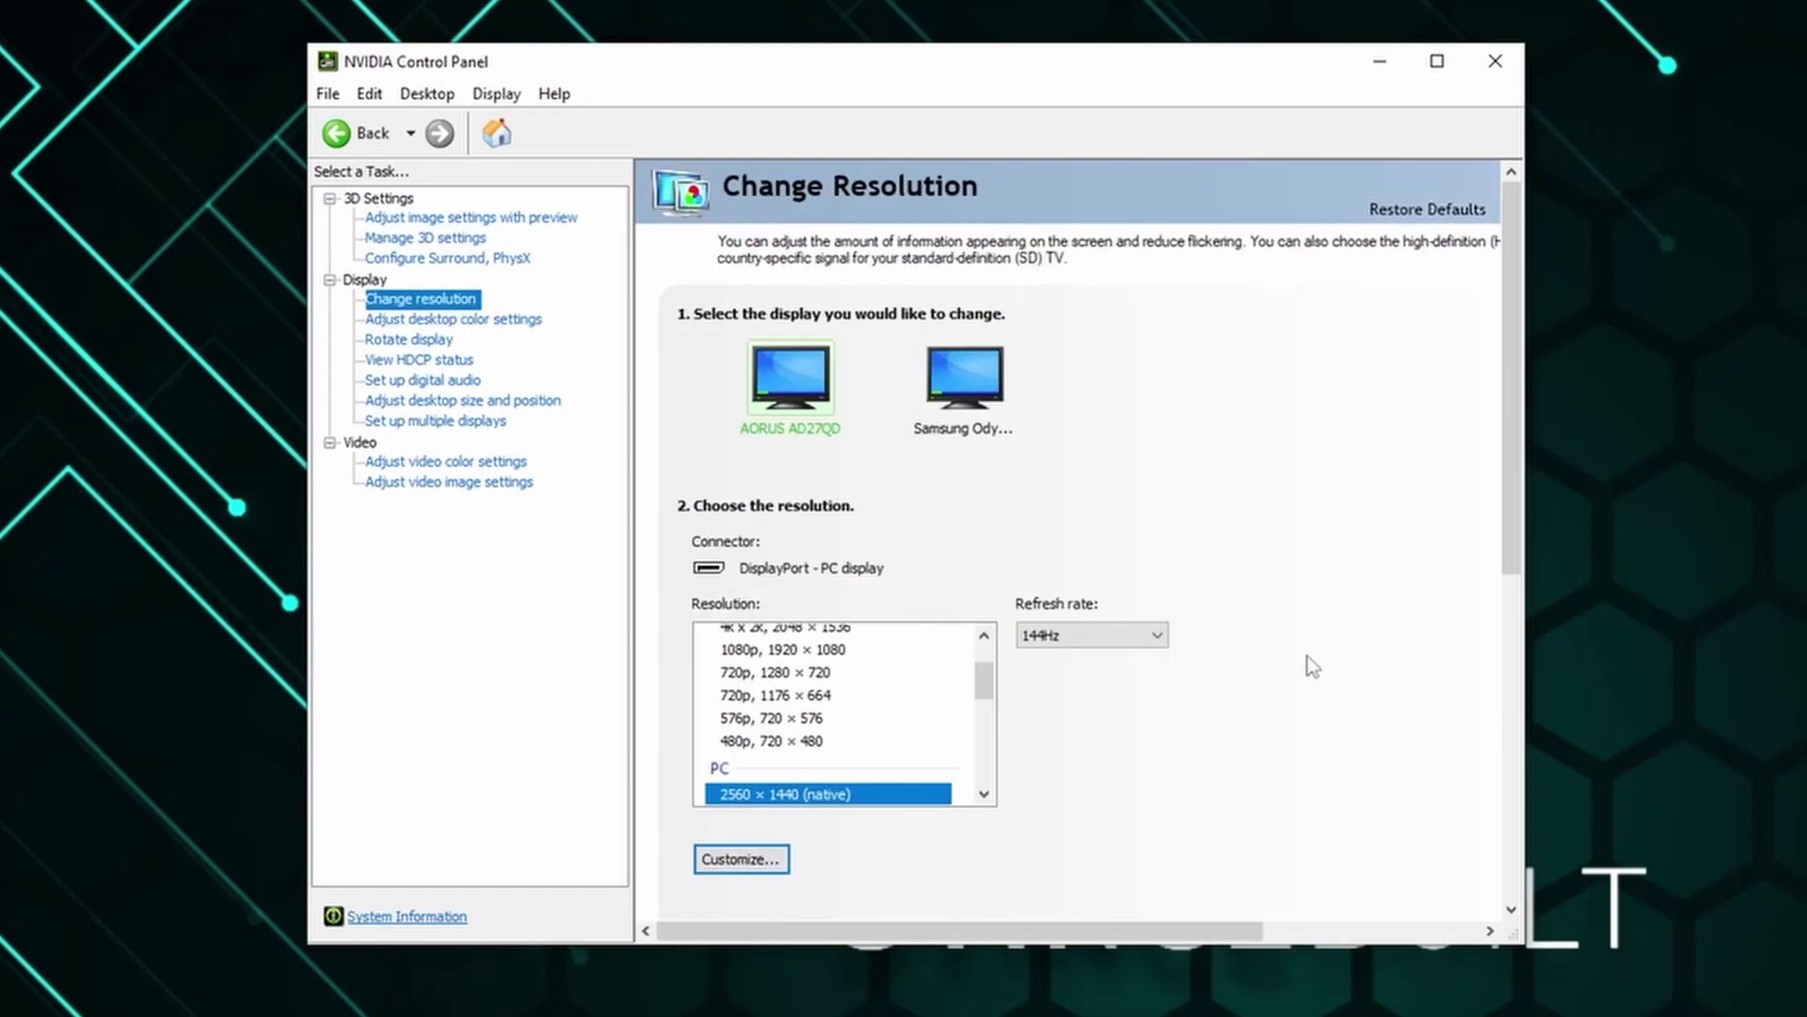
pyautogui.scroll(-3, 1297, 657)
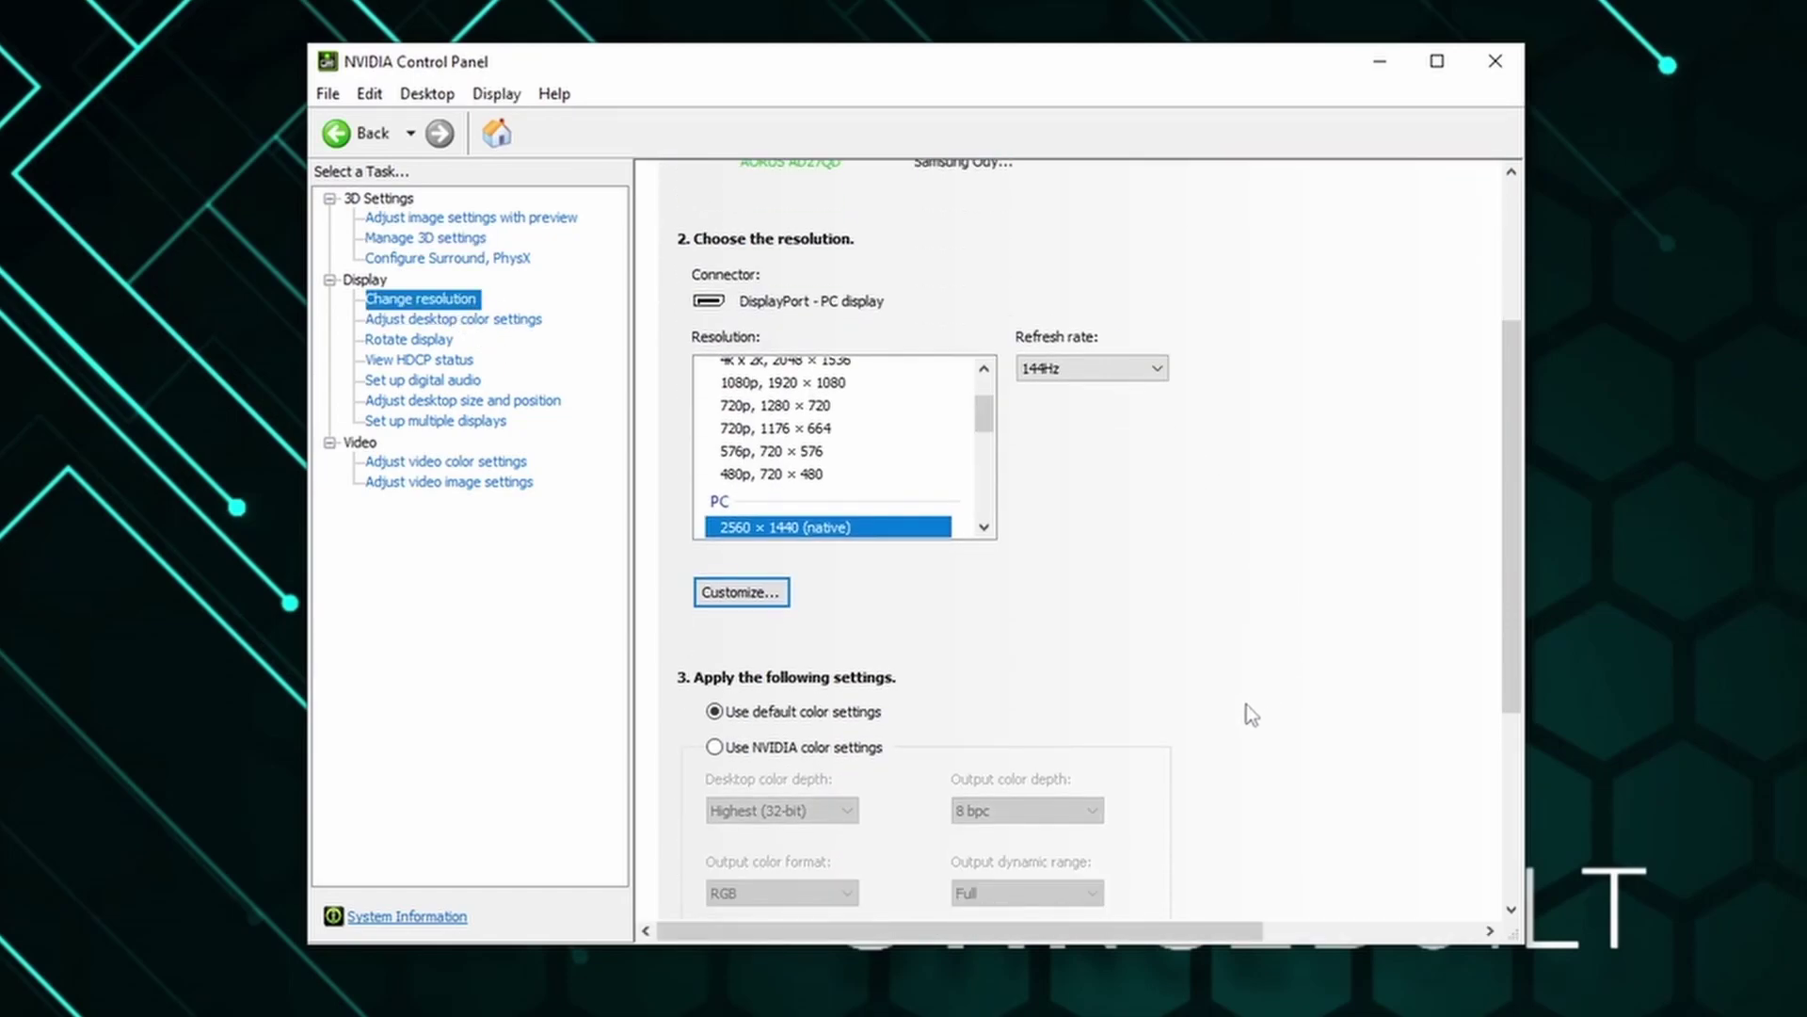
pyautogui.scroll(3, 1254, 704)
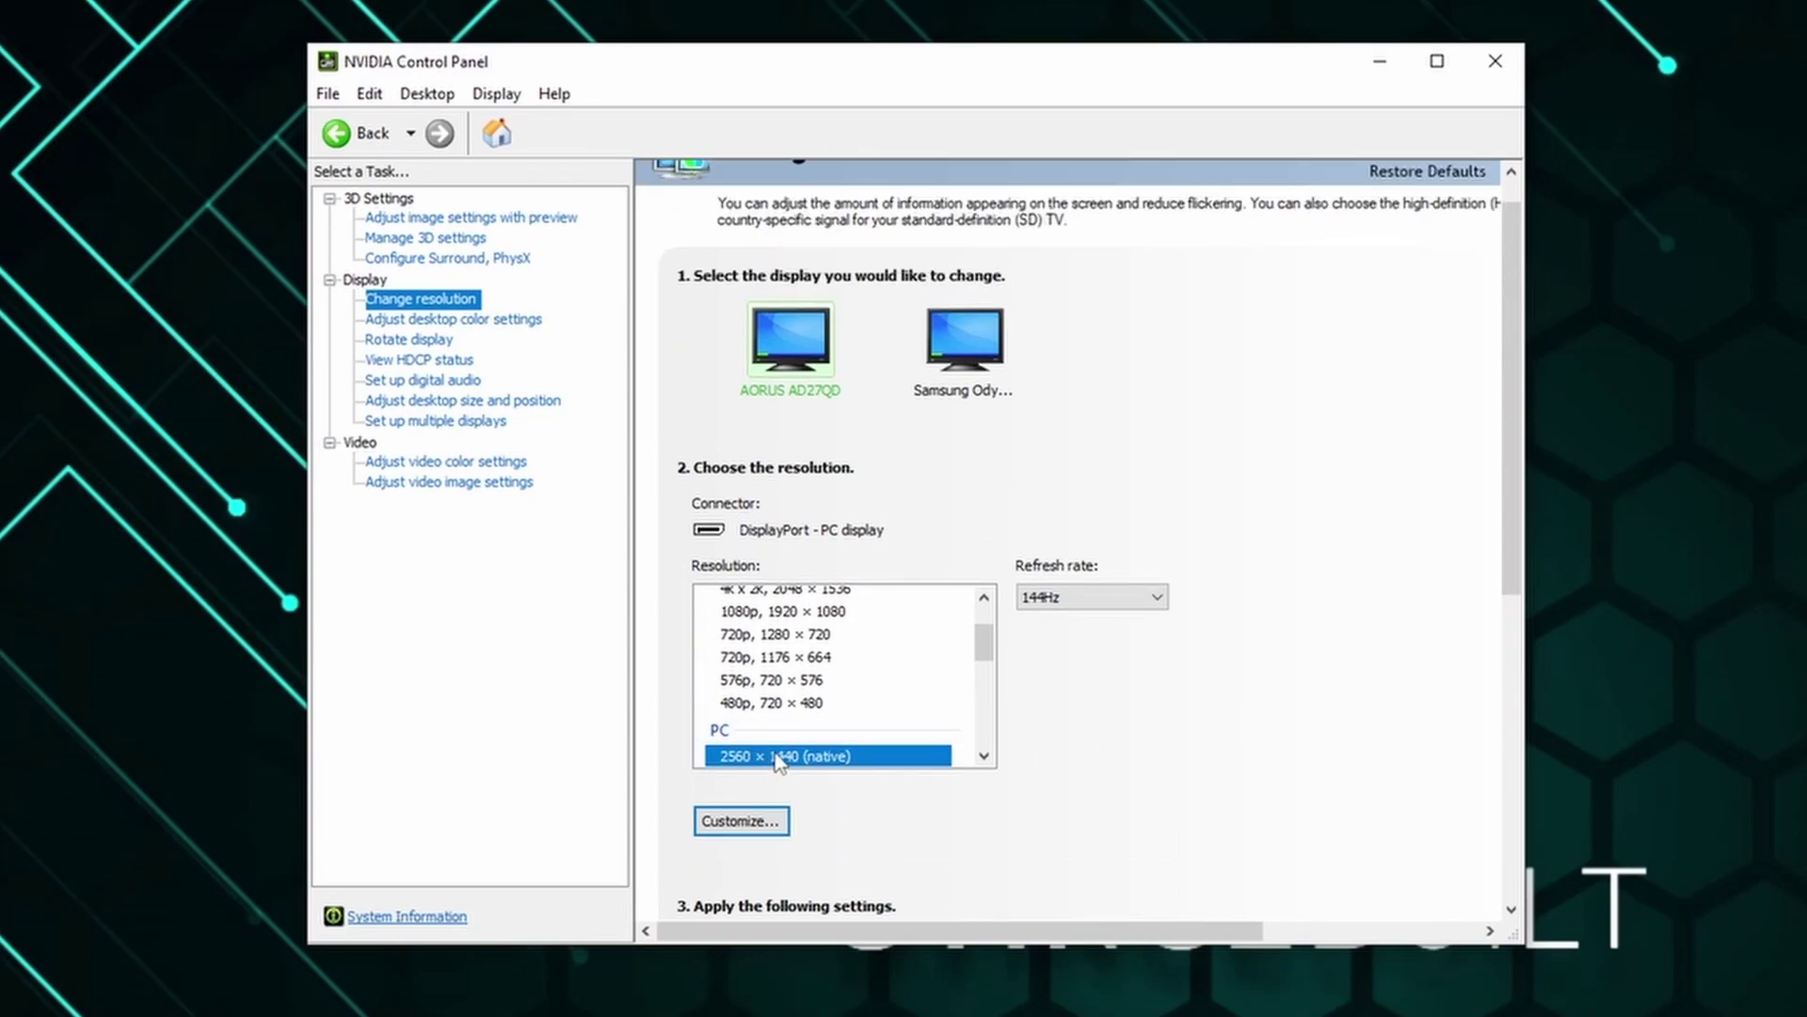
pyautogui.scroll(1, 776, 739)
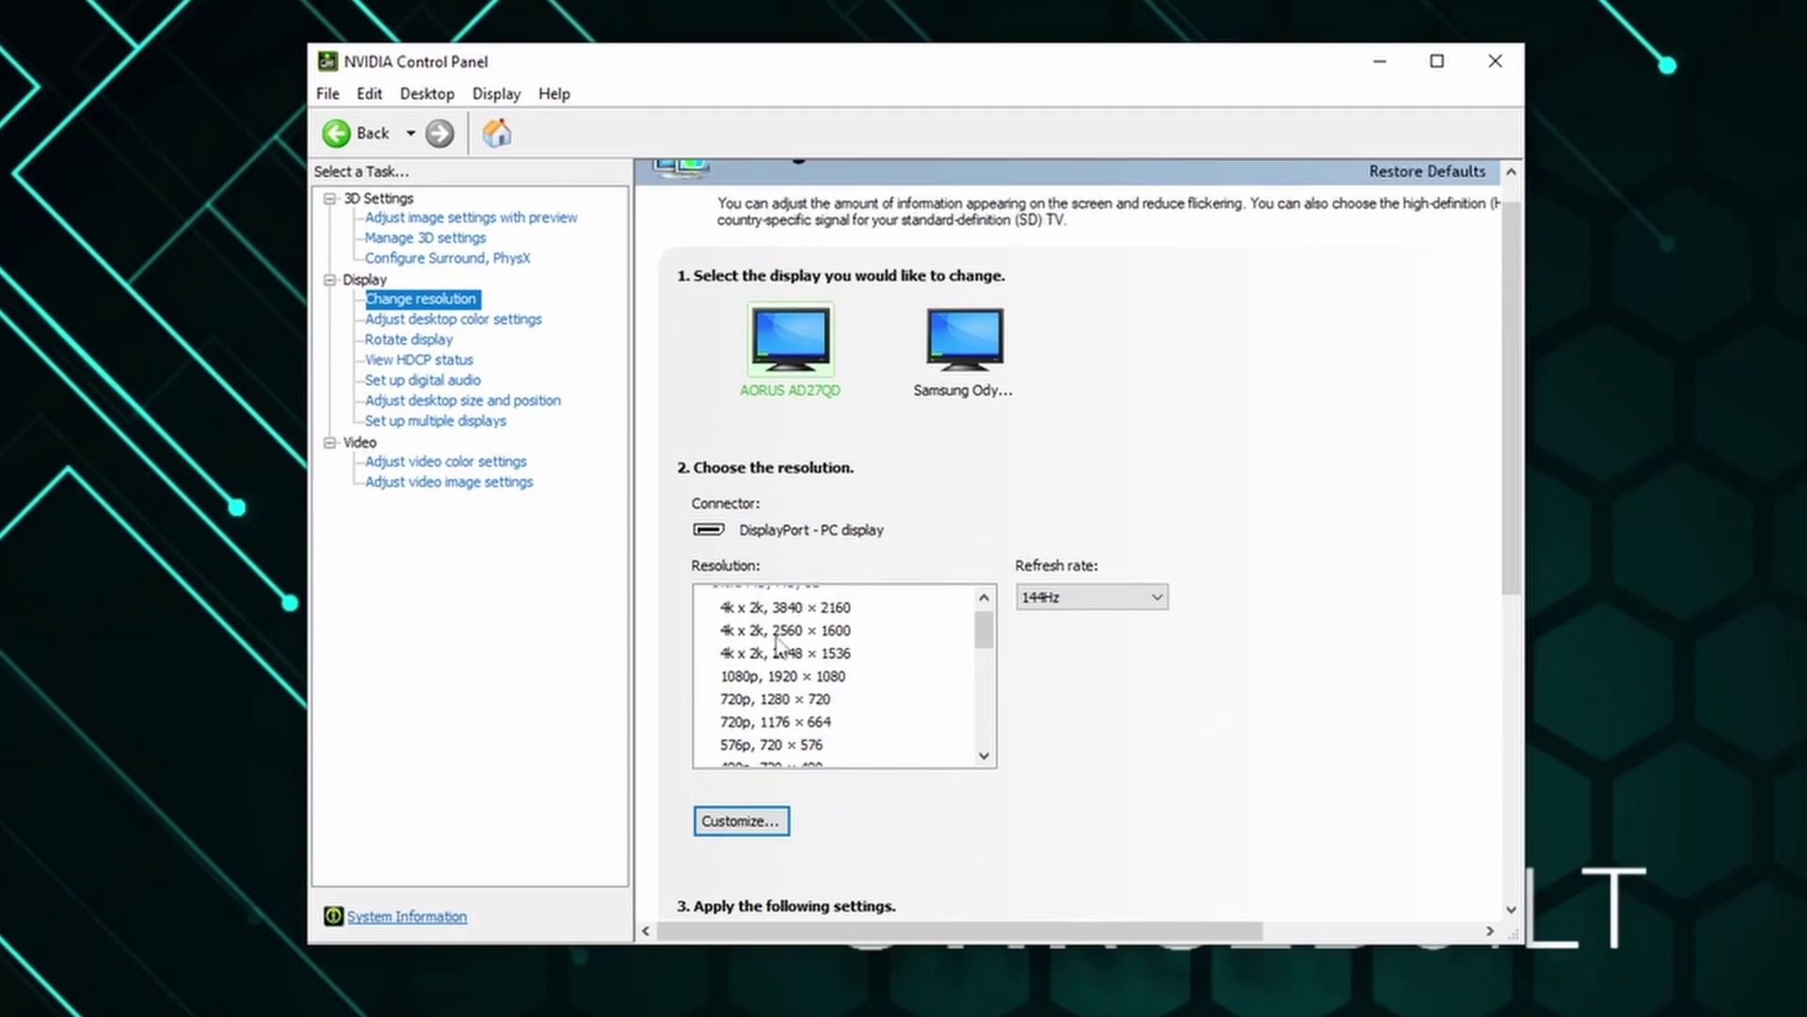
pyautogui.scroll(-2, 777, 645)
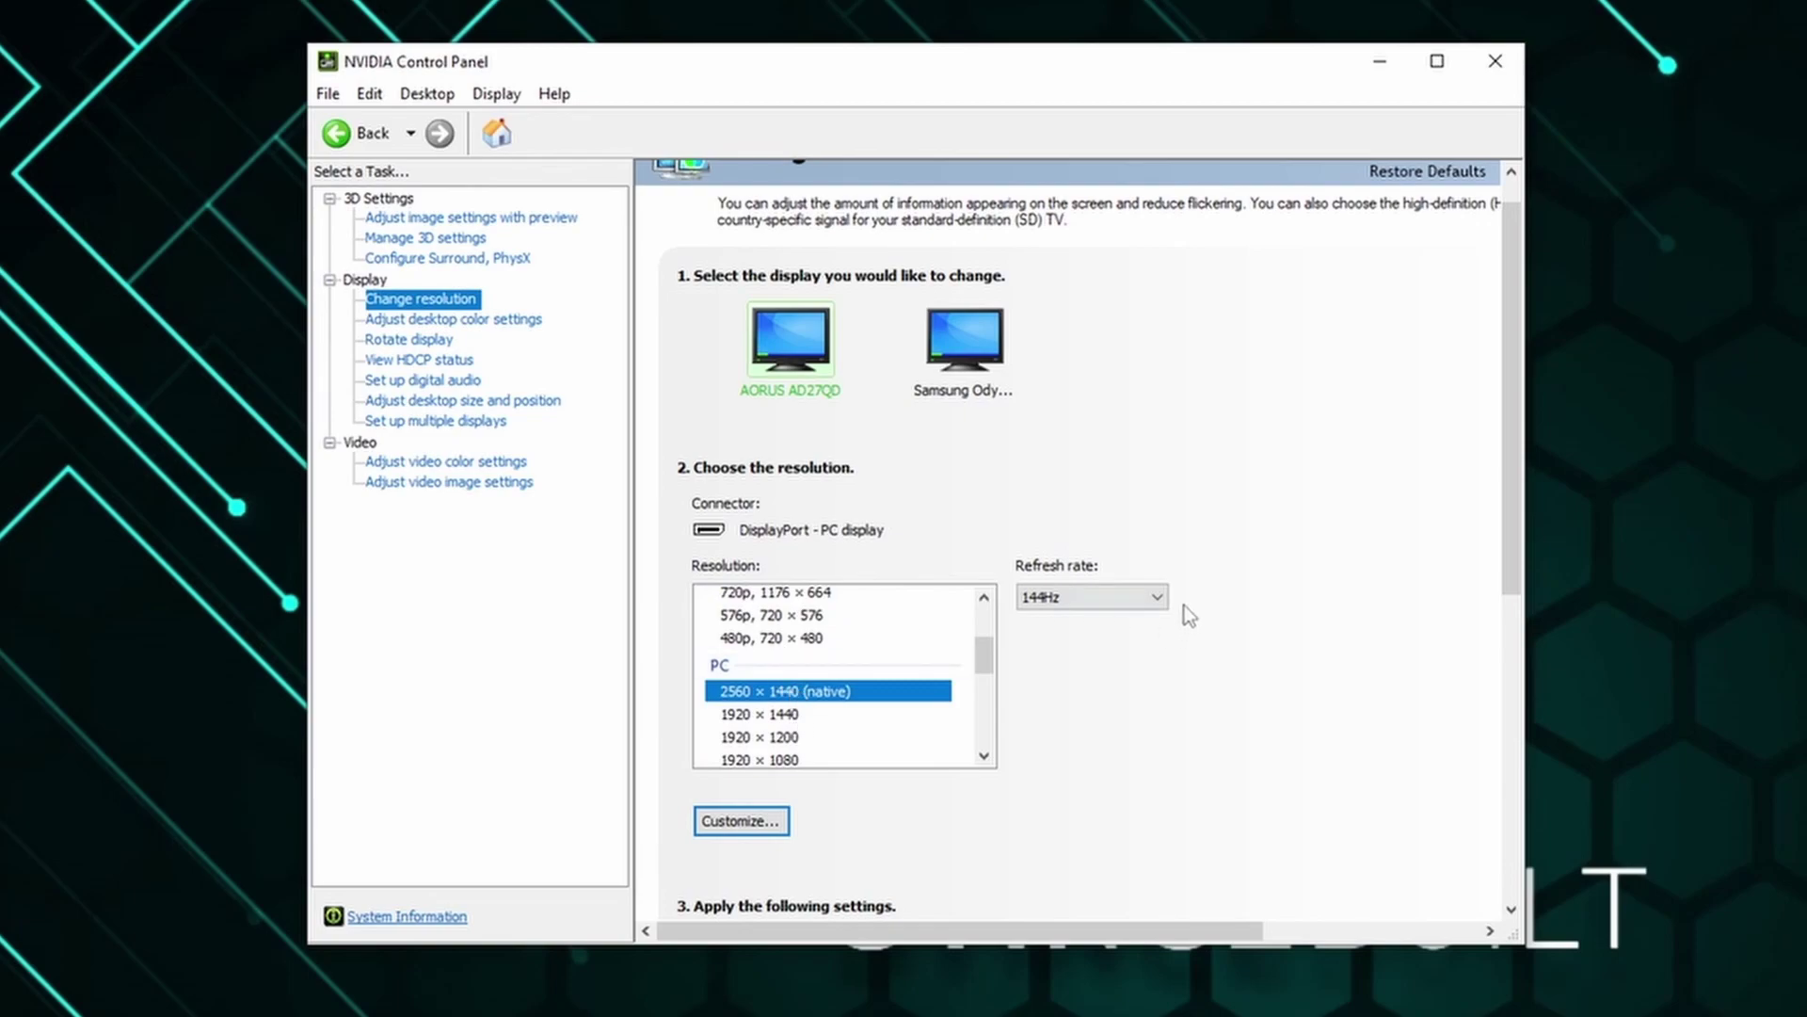
pyautogui.click(1143, 598)
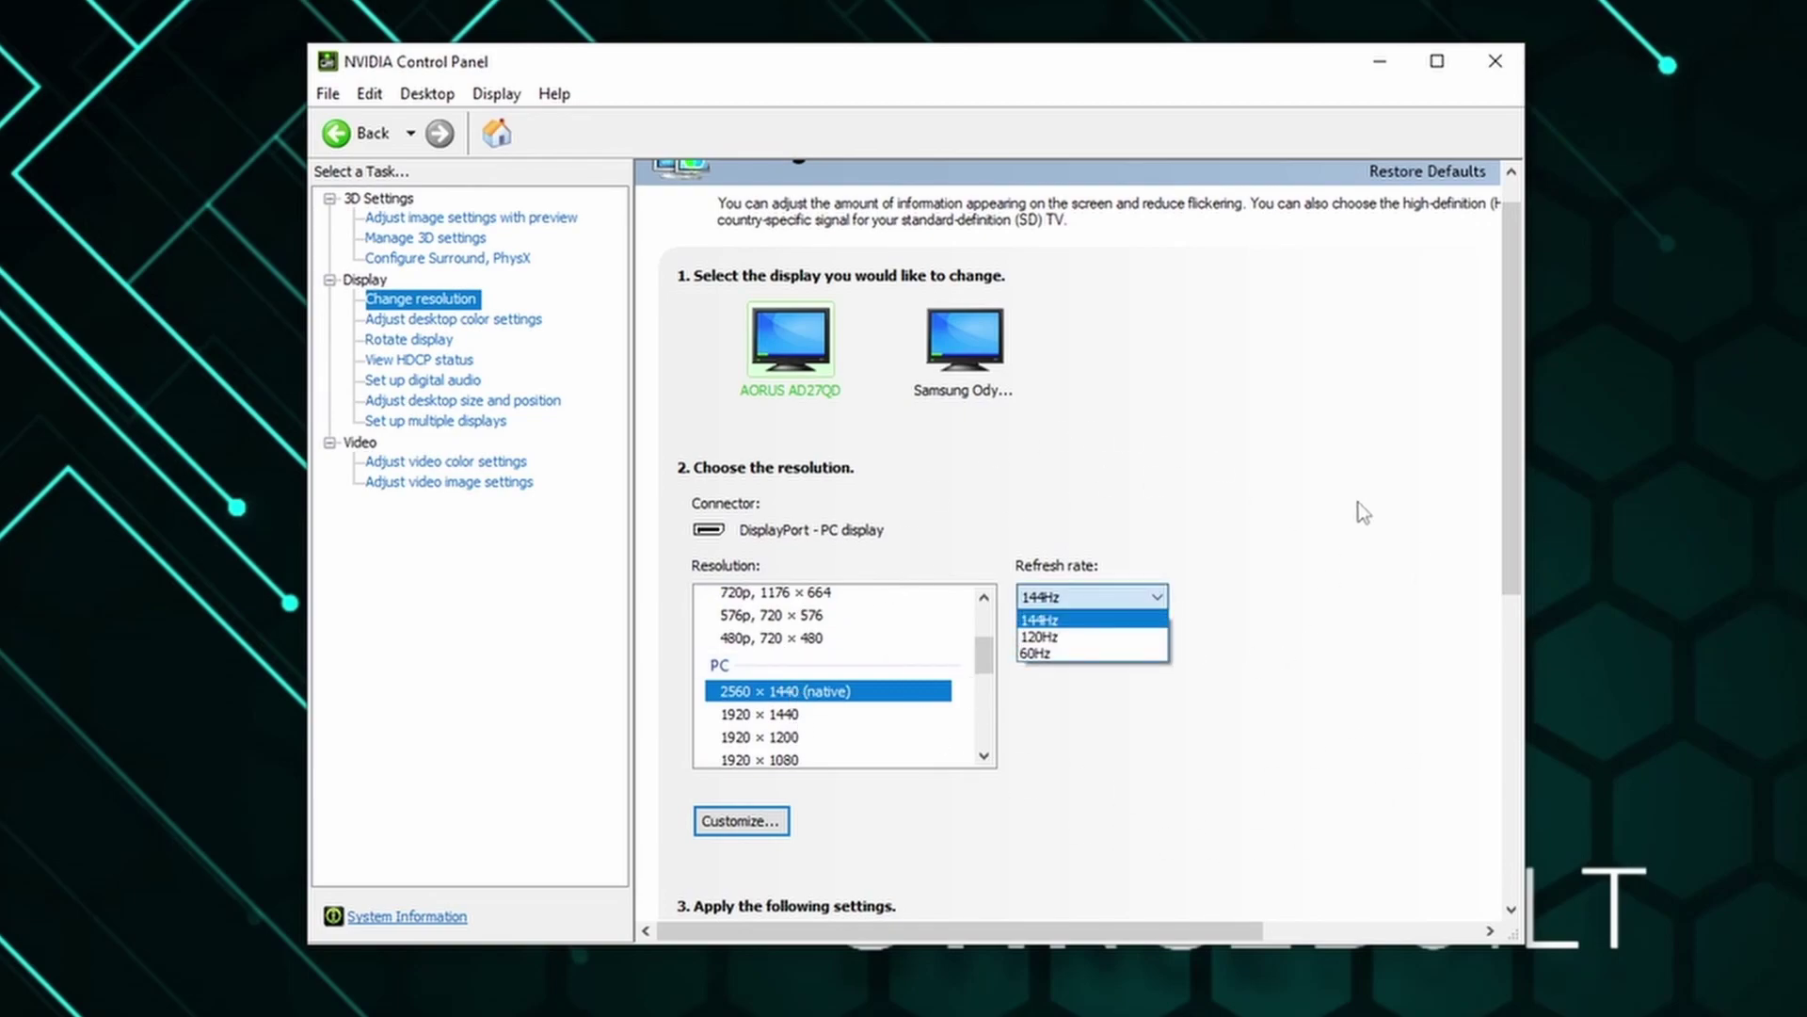
pyautogui.click(1431, 549)
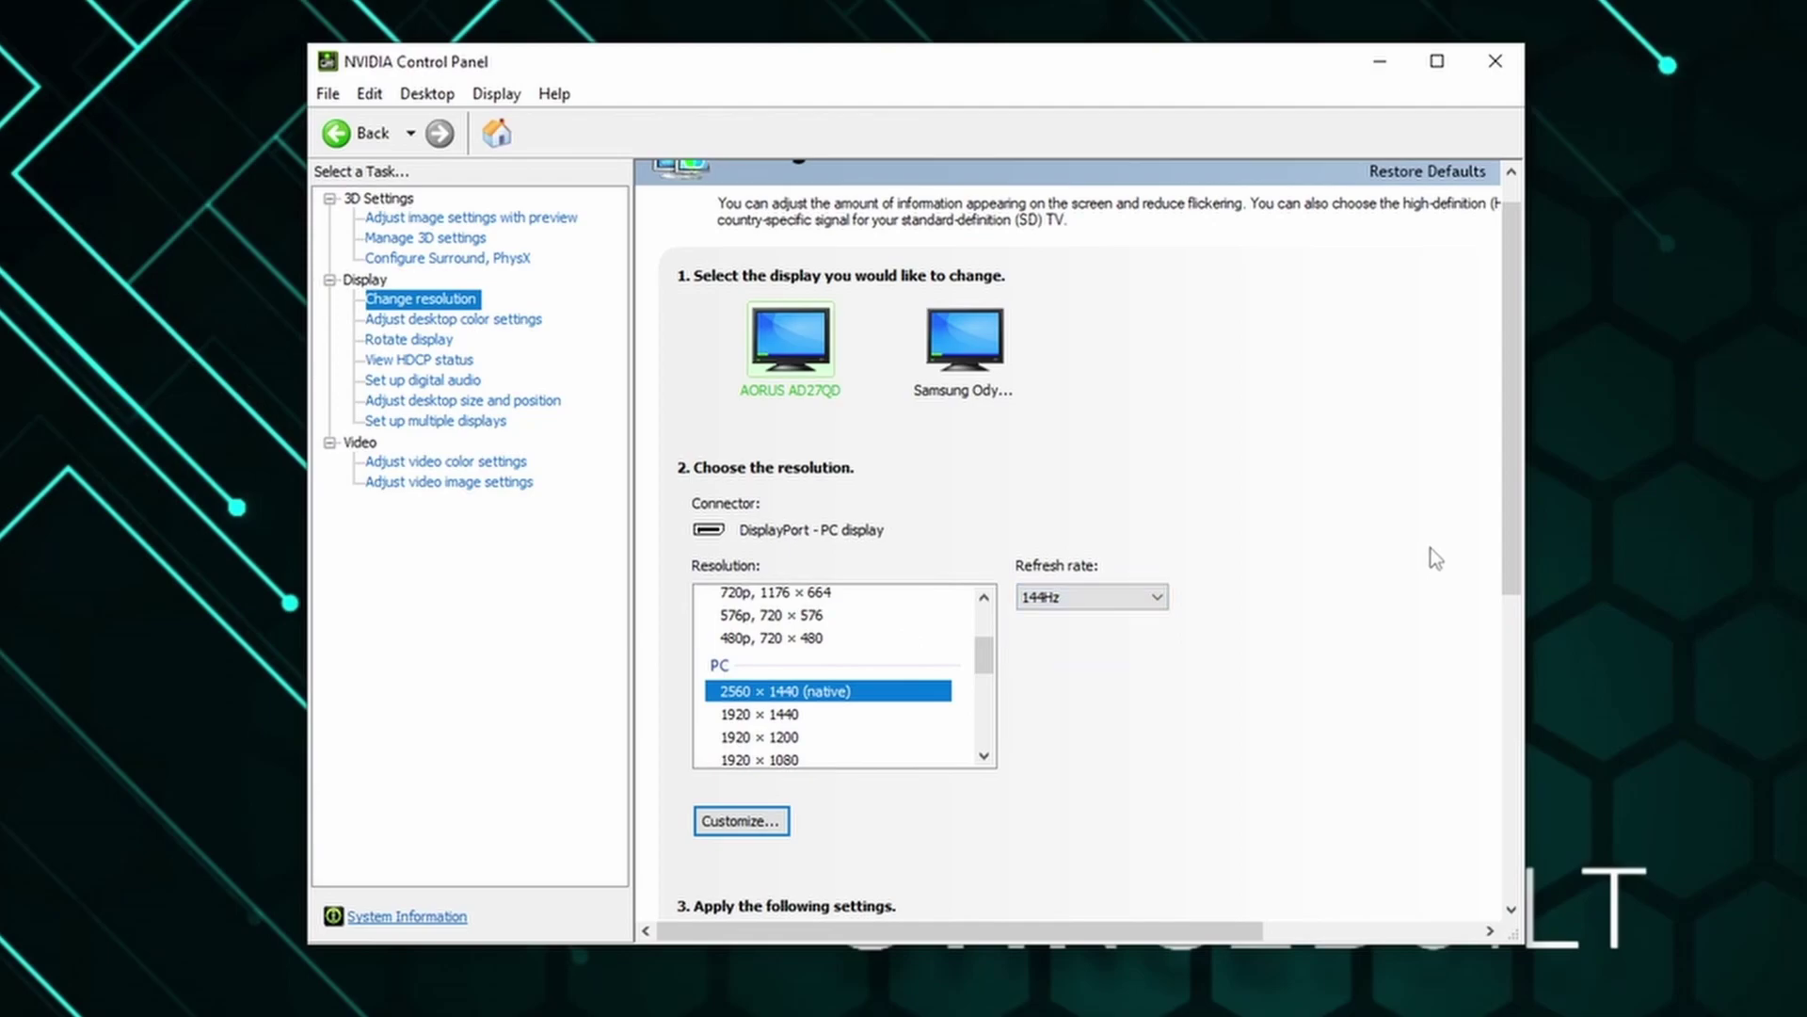
pyautogui.scroll(-5, 1363, 661)
pyautogui.click(813, 521)
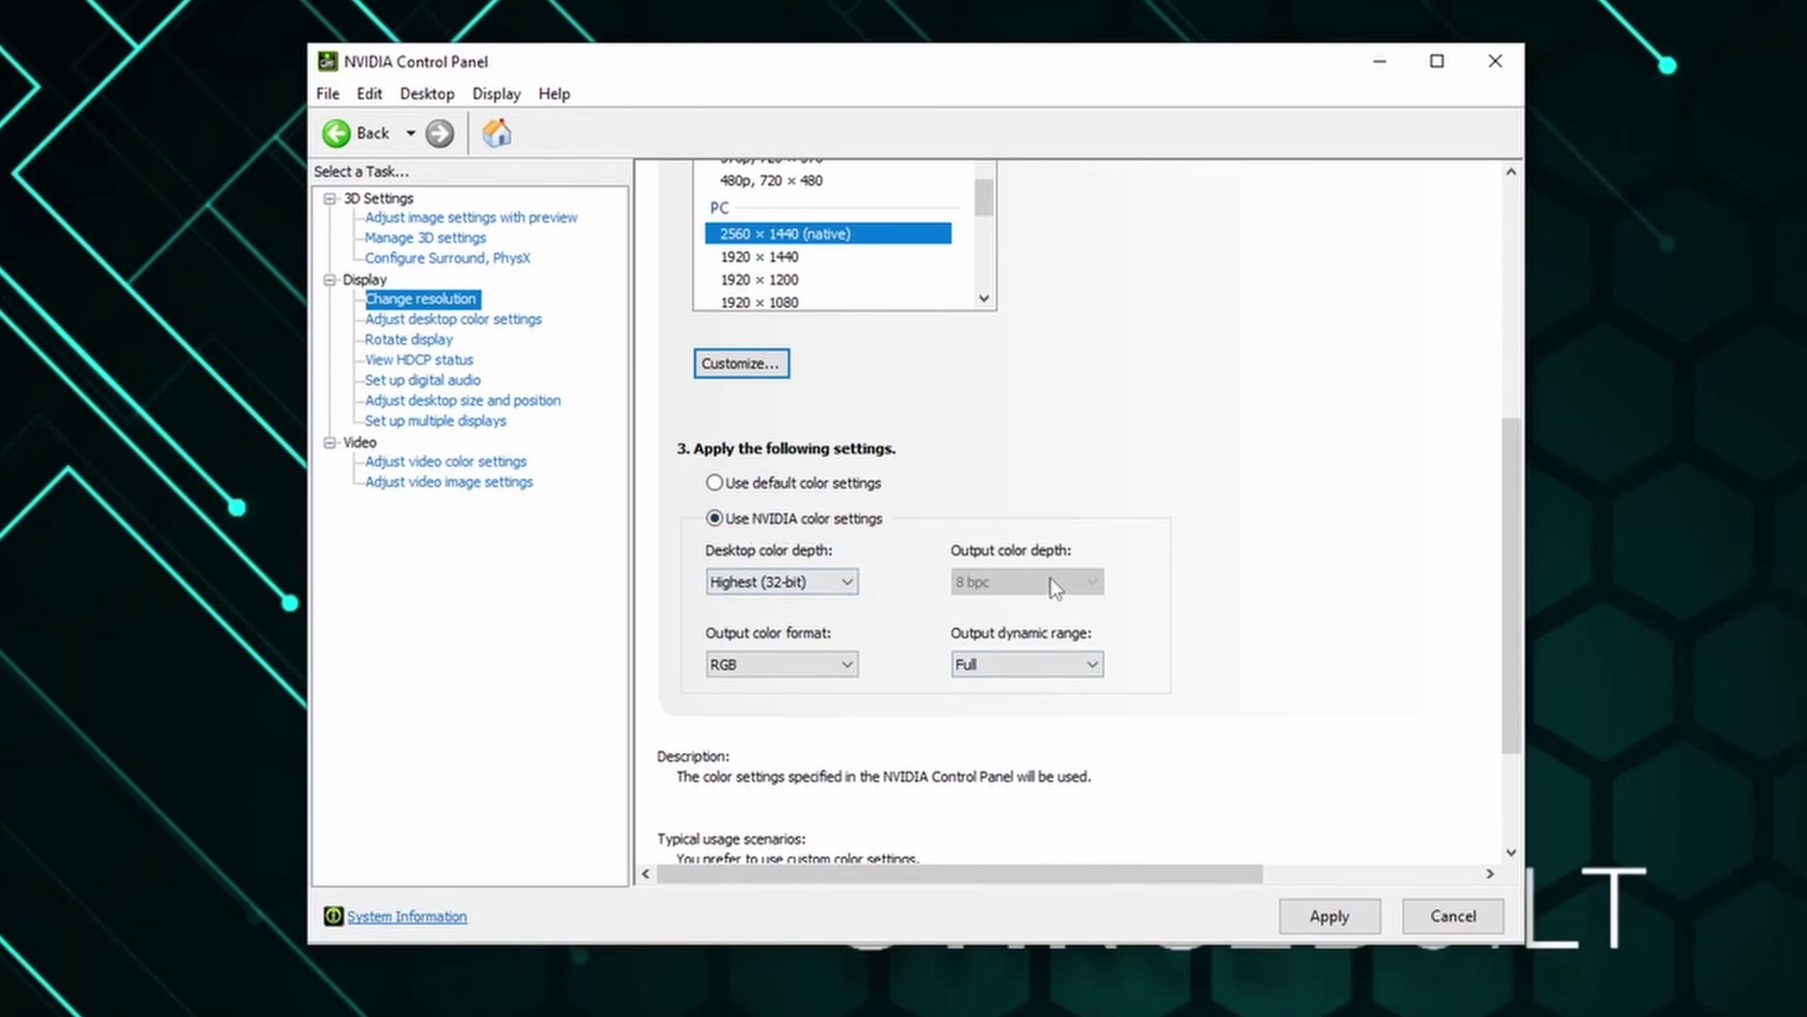
# Select the Samsung display, use NVIDIA color settings, and set output color depth to 10 bpc
pyautogui.moveTo(958, 570)
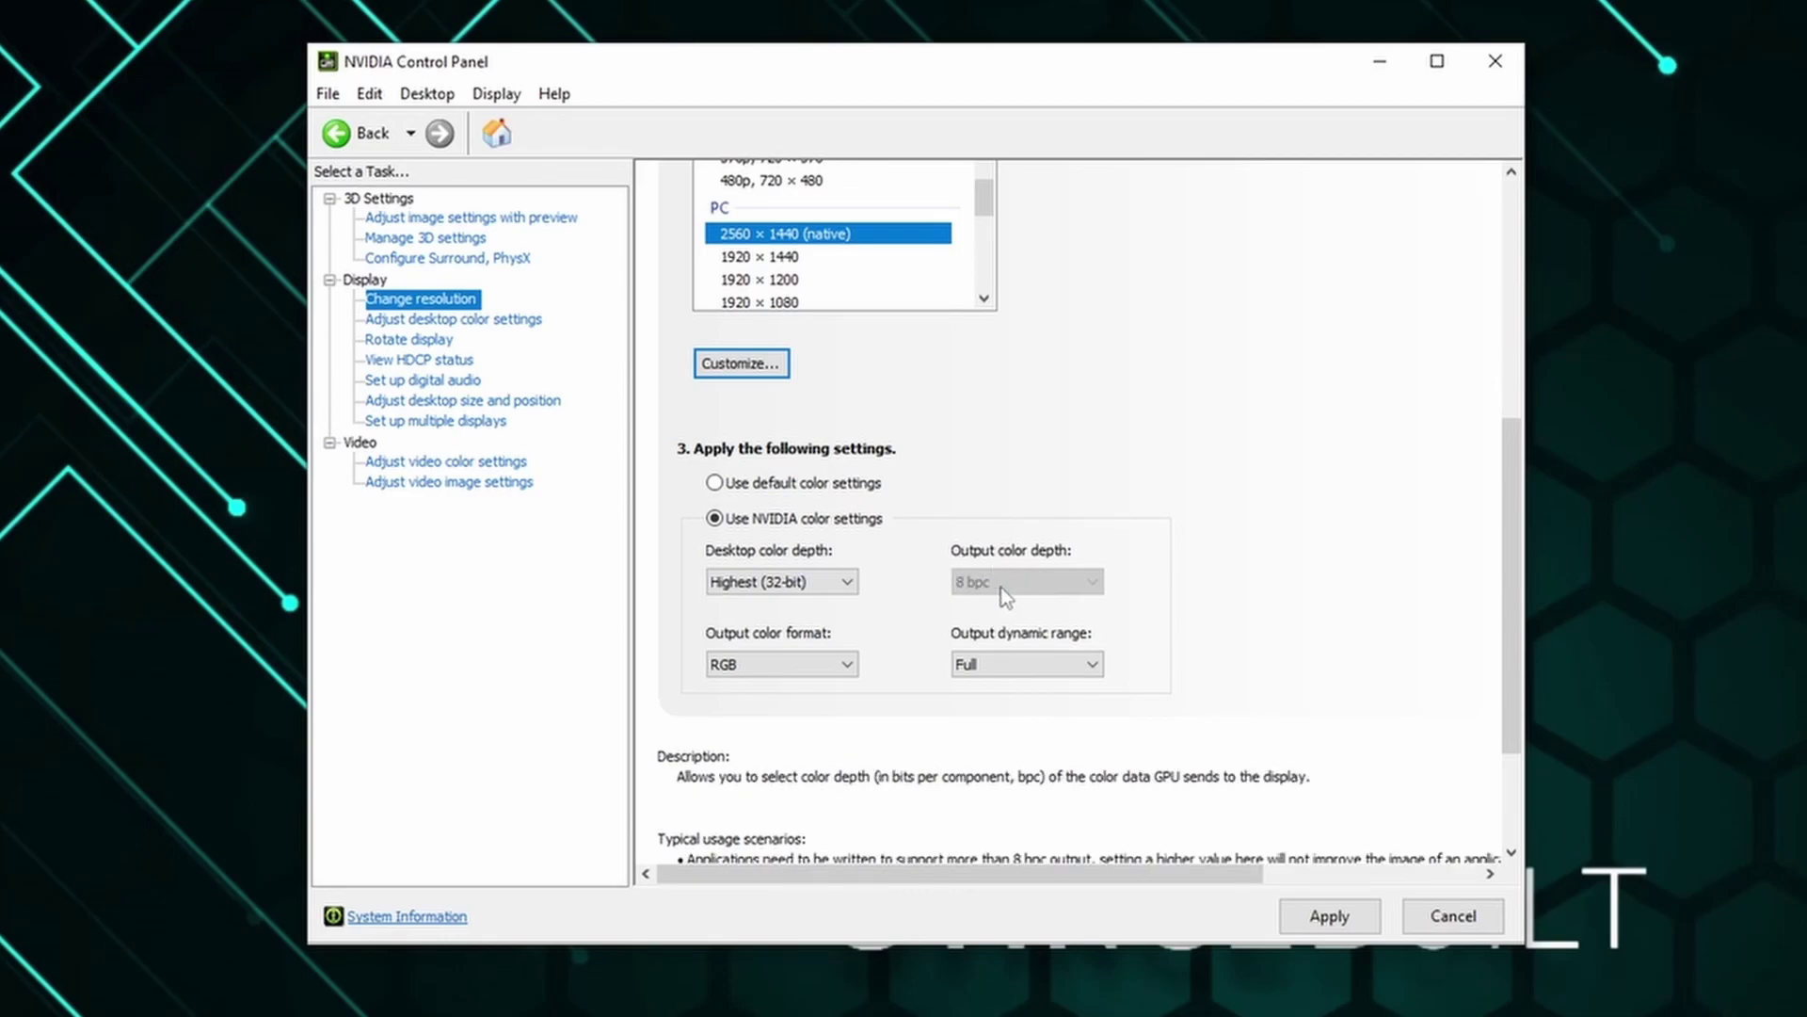
pyautogui.scroll(3, 1005, 595)
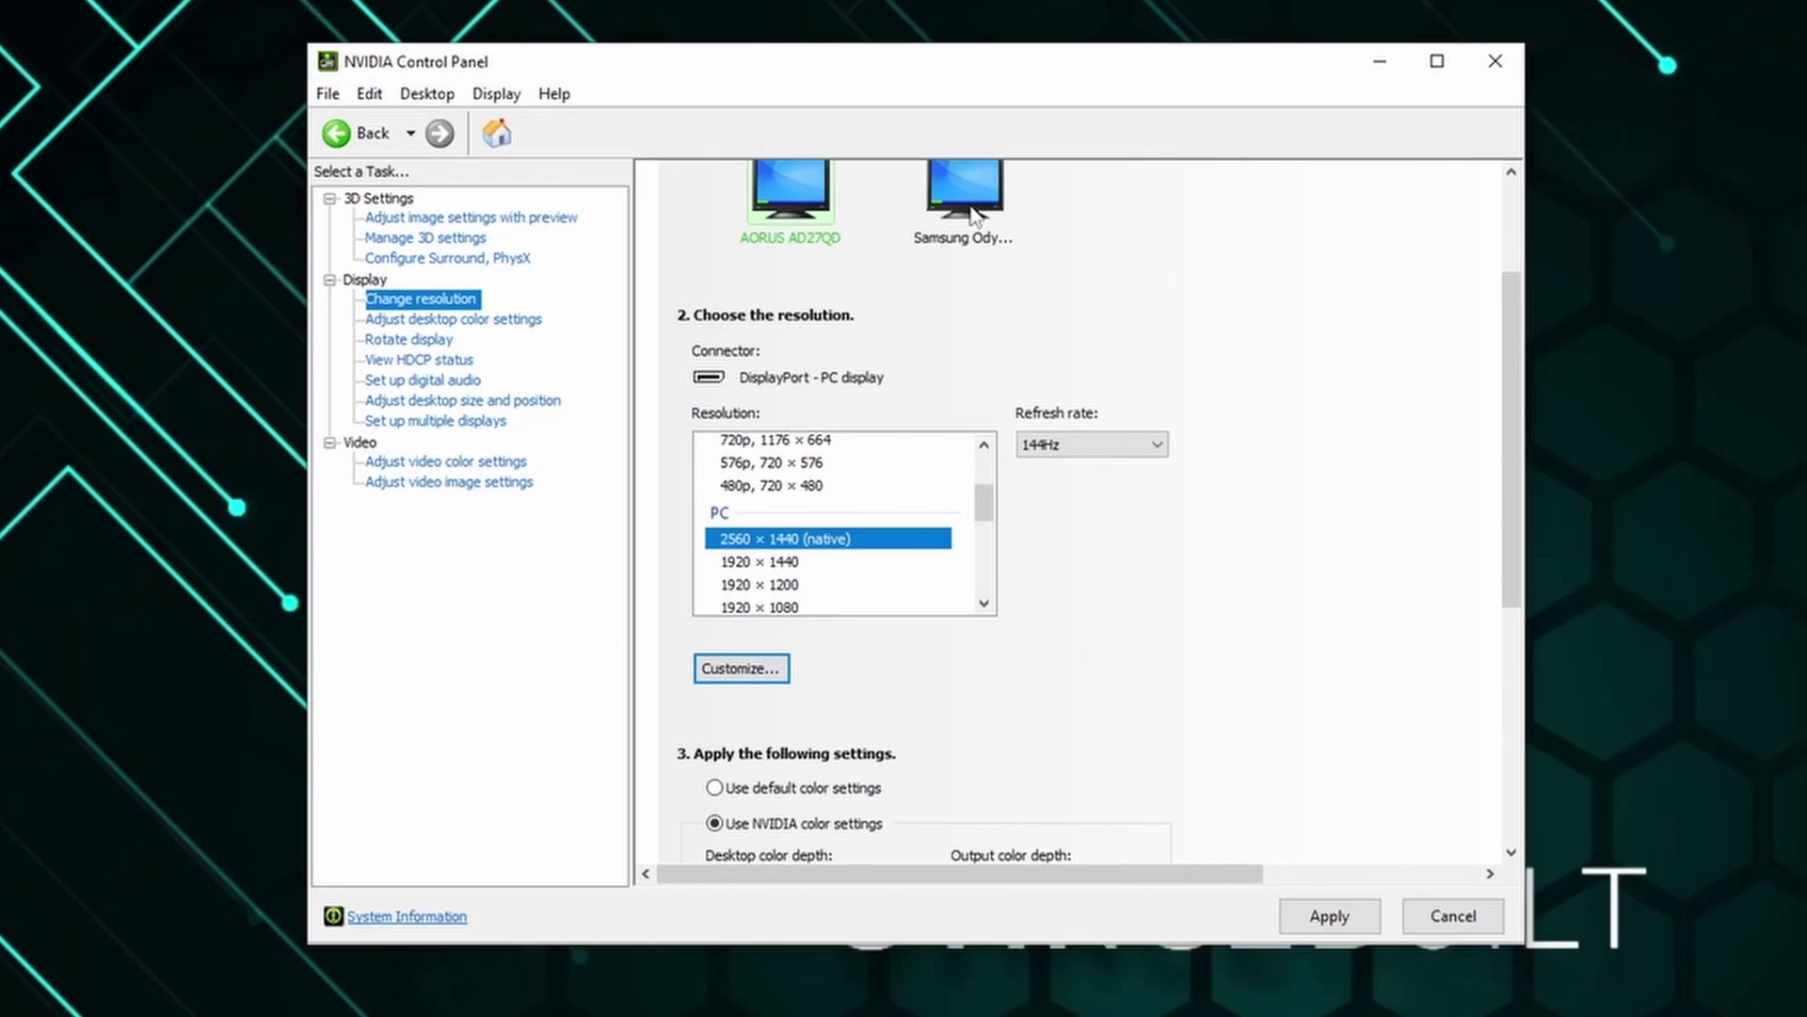
pyautogui.click(970, 209)
pyautogui.scroll(-3, 1332, 527)
pyautogui.click(757, 557)
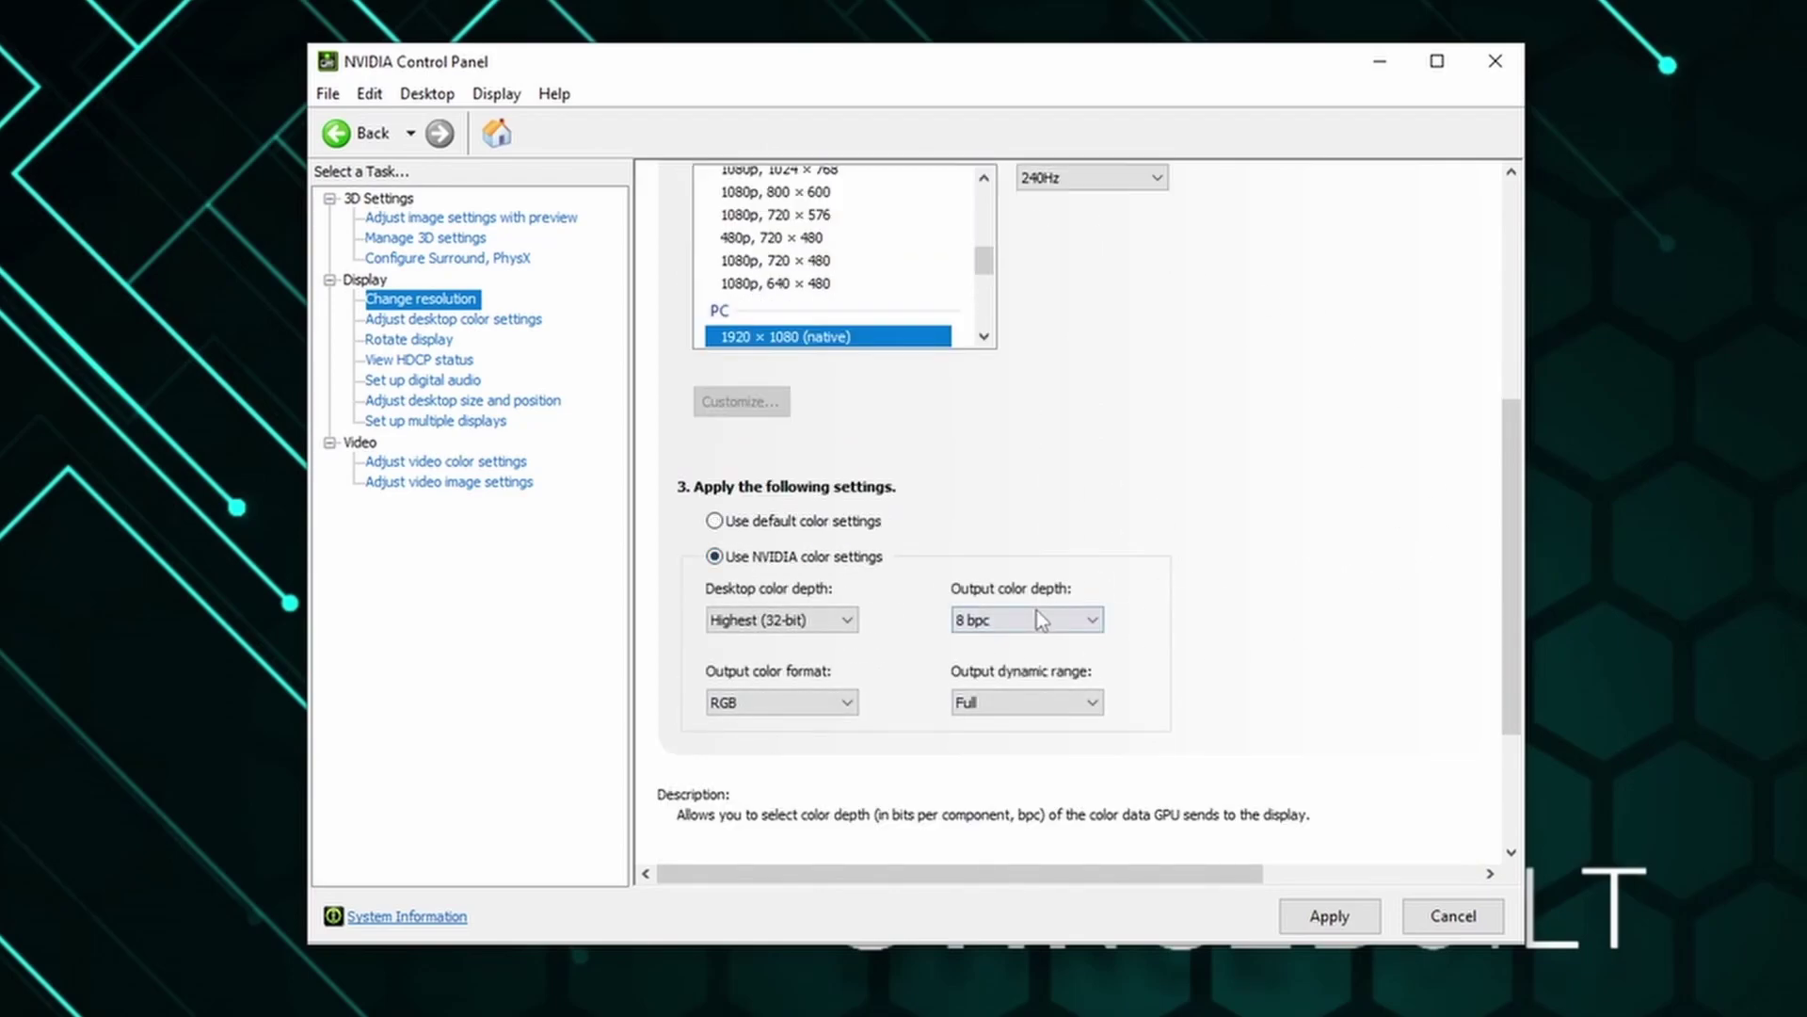
pyautogui.click(1037, 616)
pyautogui.click(1012, 660)
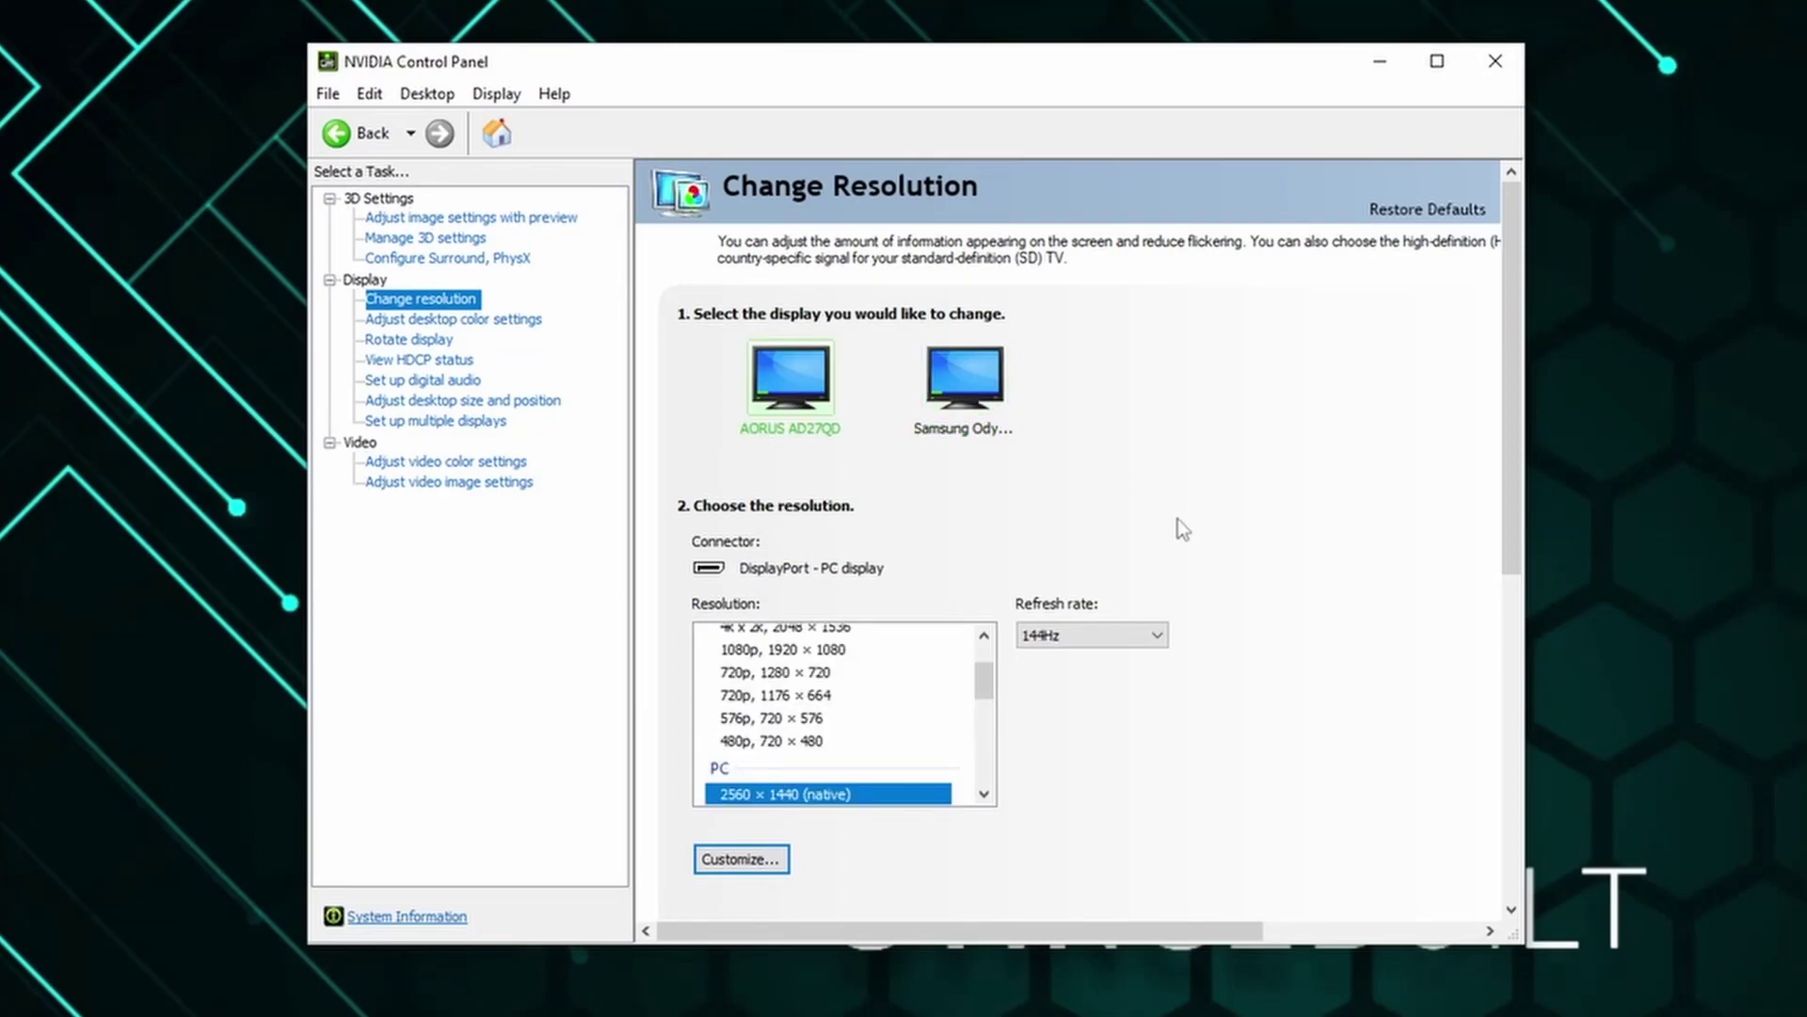
pyautogui.scroll(-3, 1312, 556)
pyautogui.scroll(1, 1312, 561)
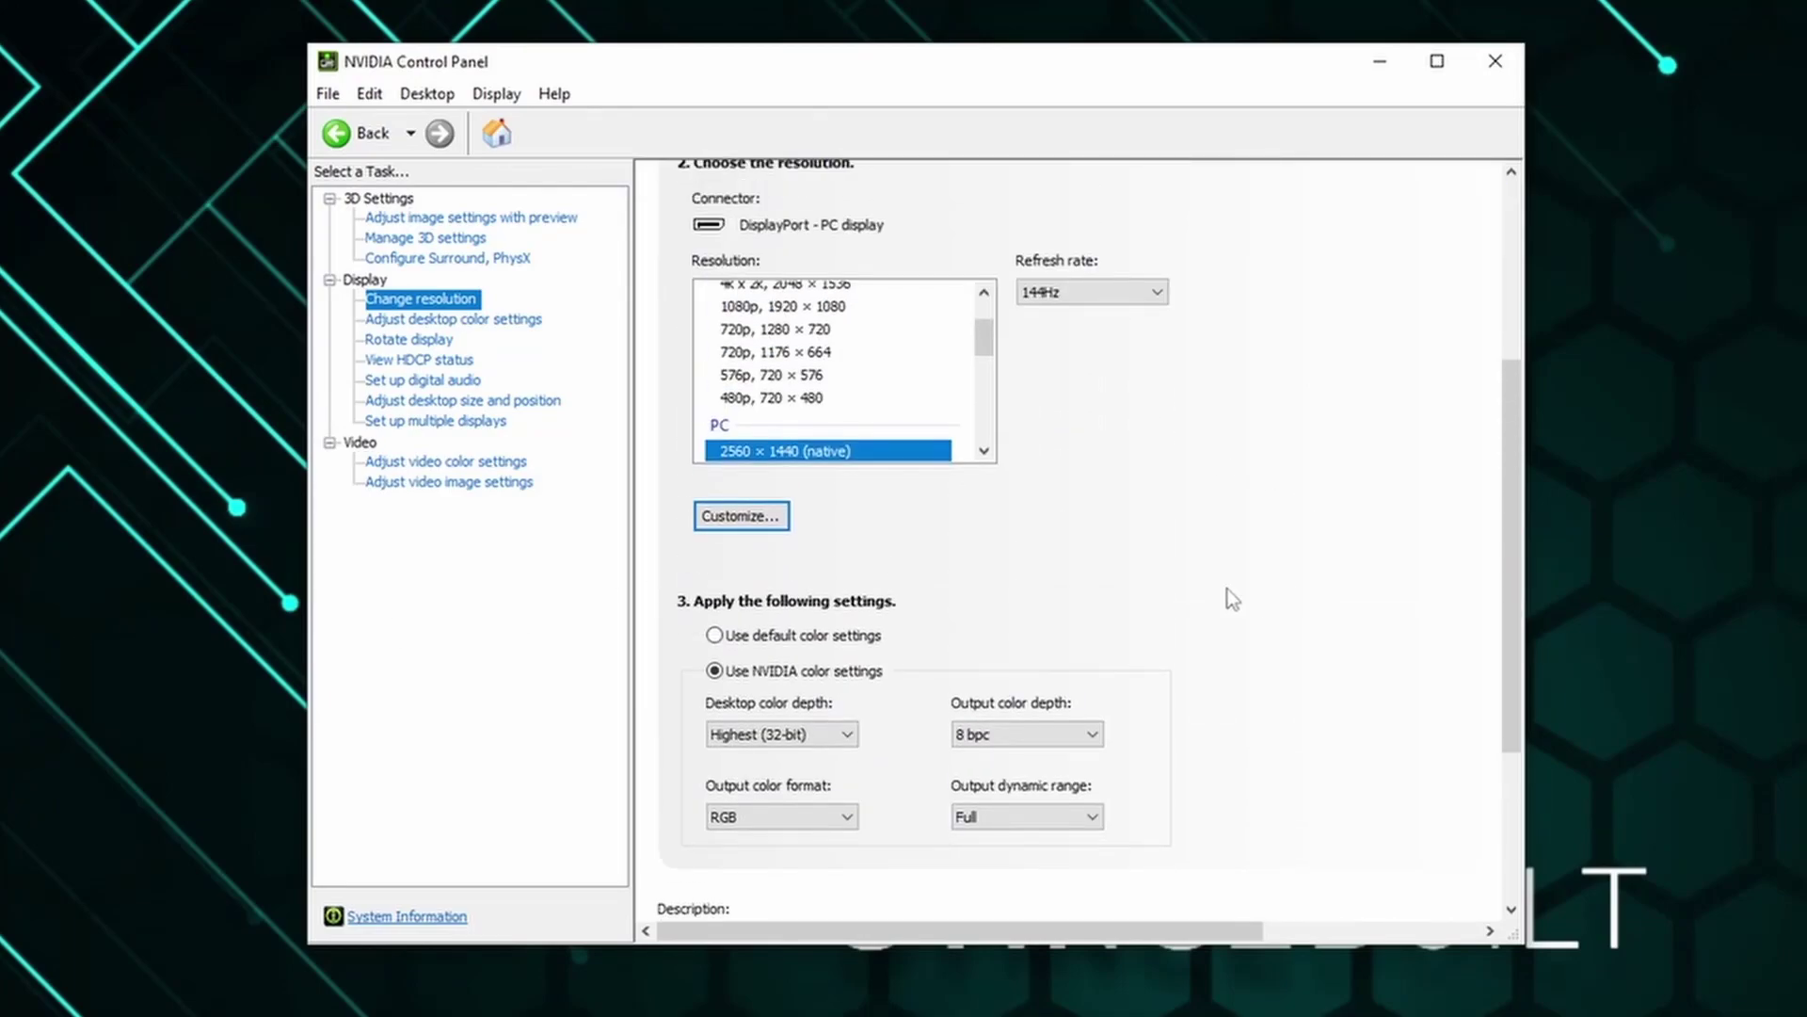
# On the desktop color settings page, set digital vibrance to 80%
pyautogui.click(446, 321)
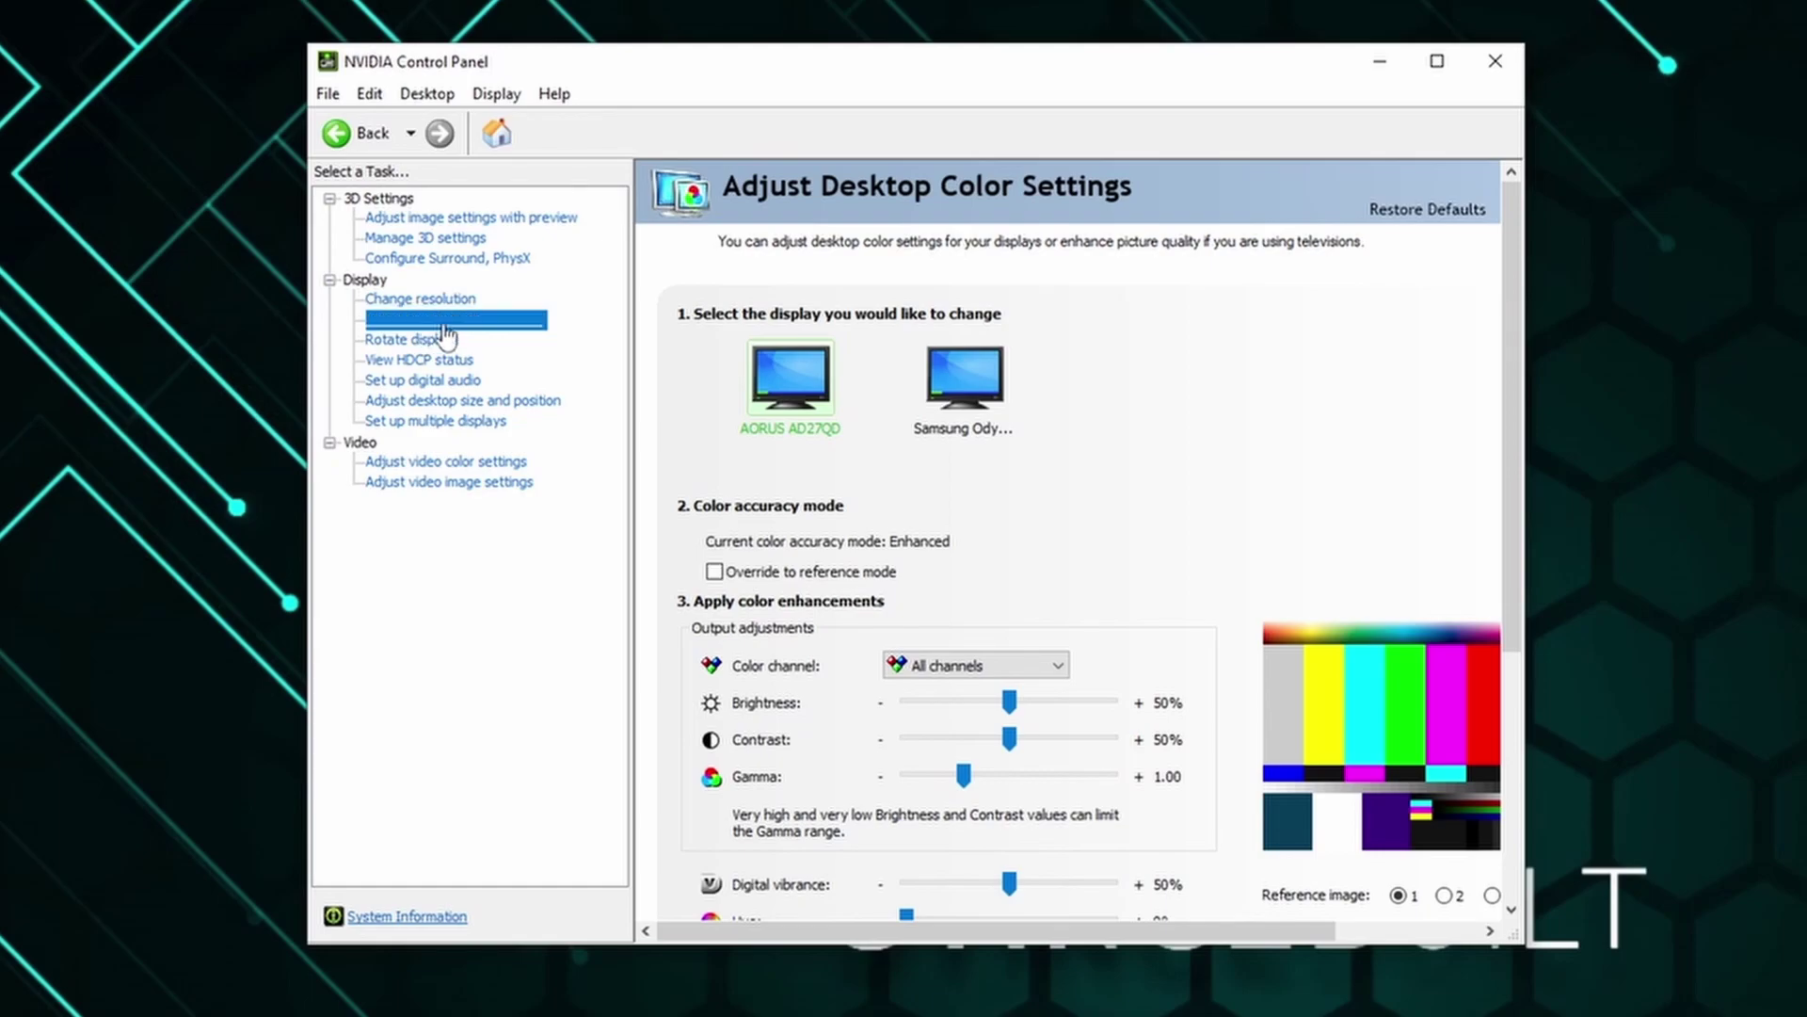
pyautogui.scroll(-2, 1365, 546)
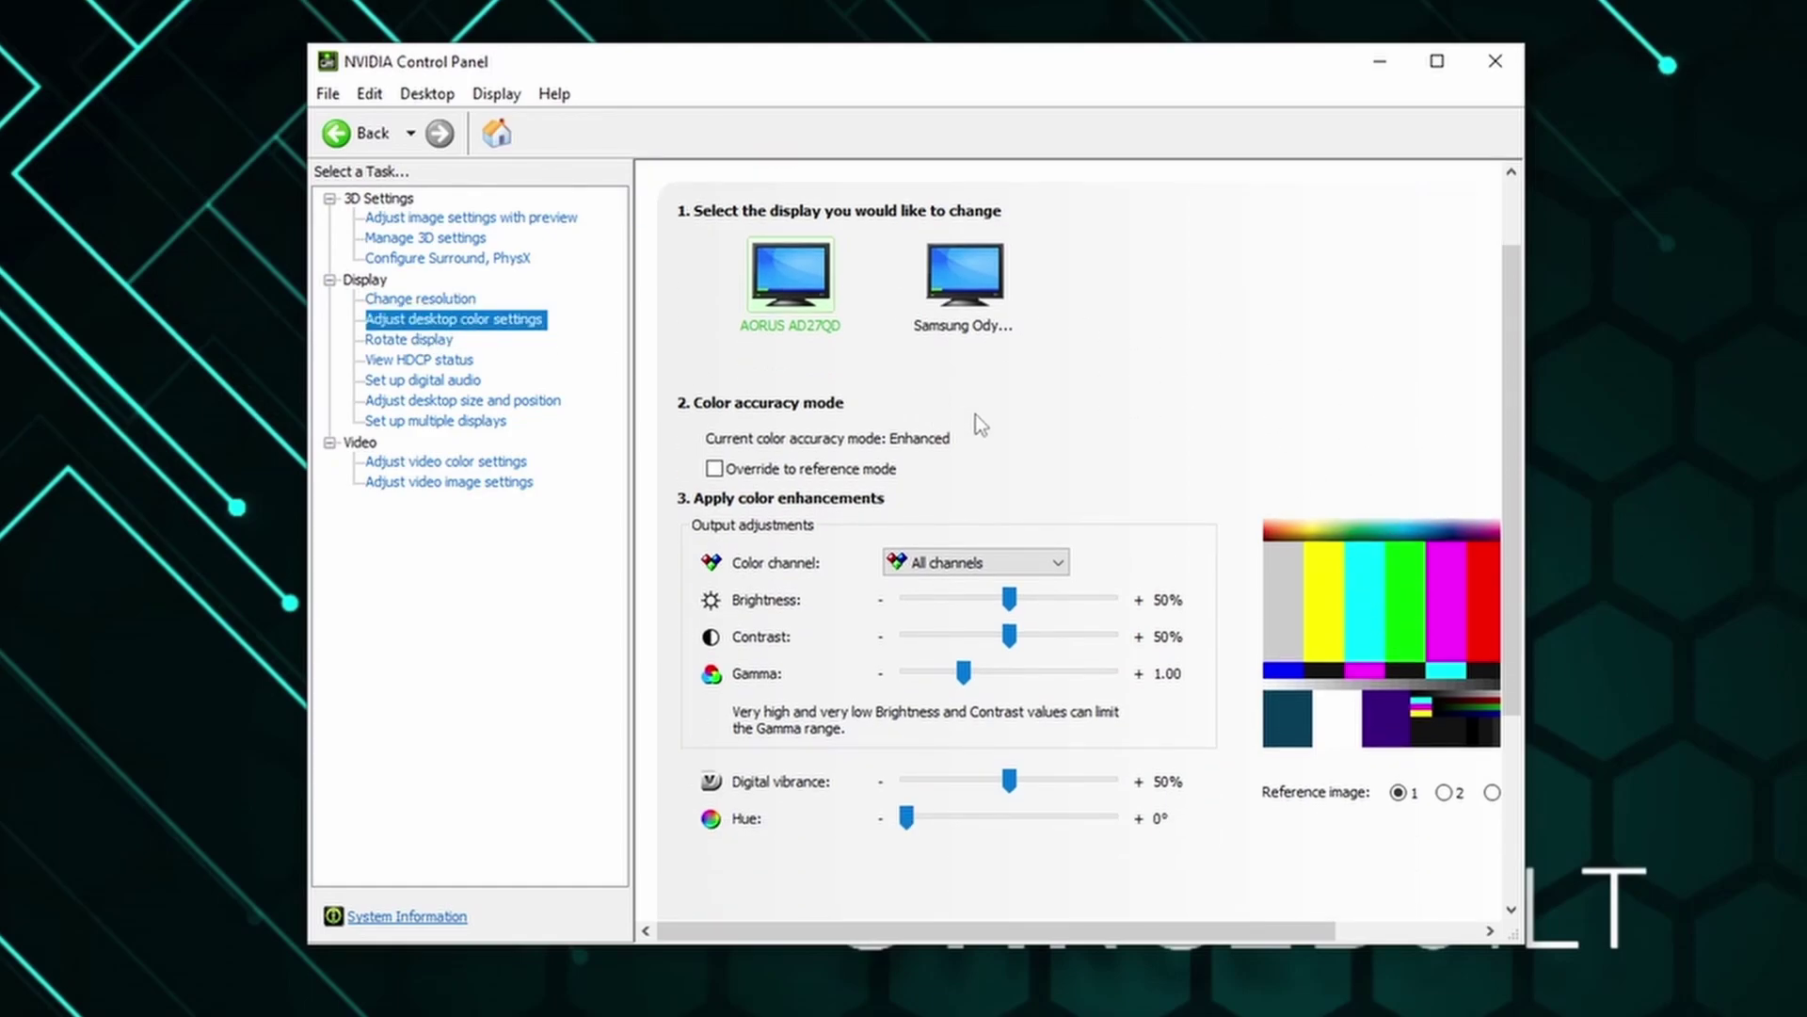
pyautogui.scroll(-1, 1353, 456)
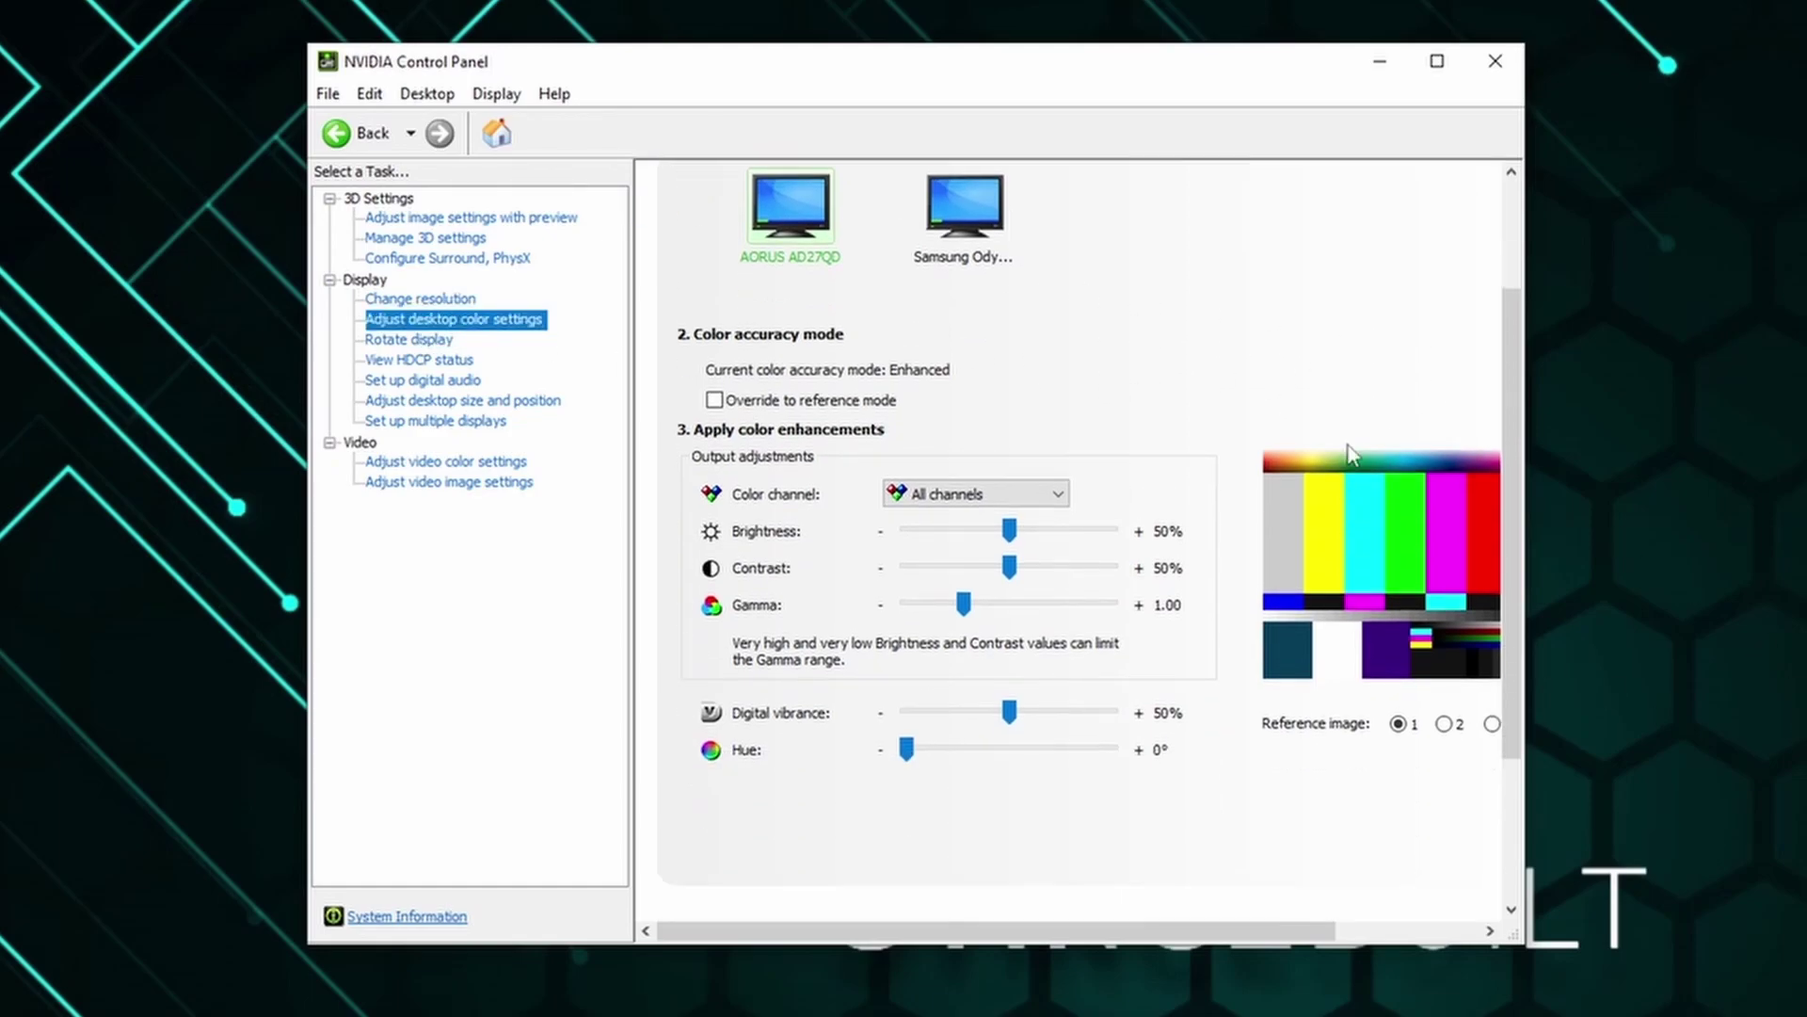
pyautogui.click(1063, 712)
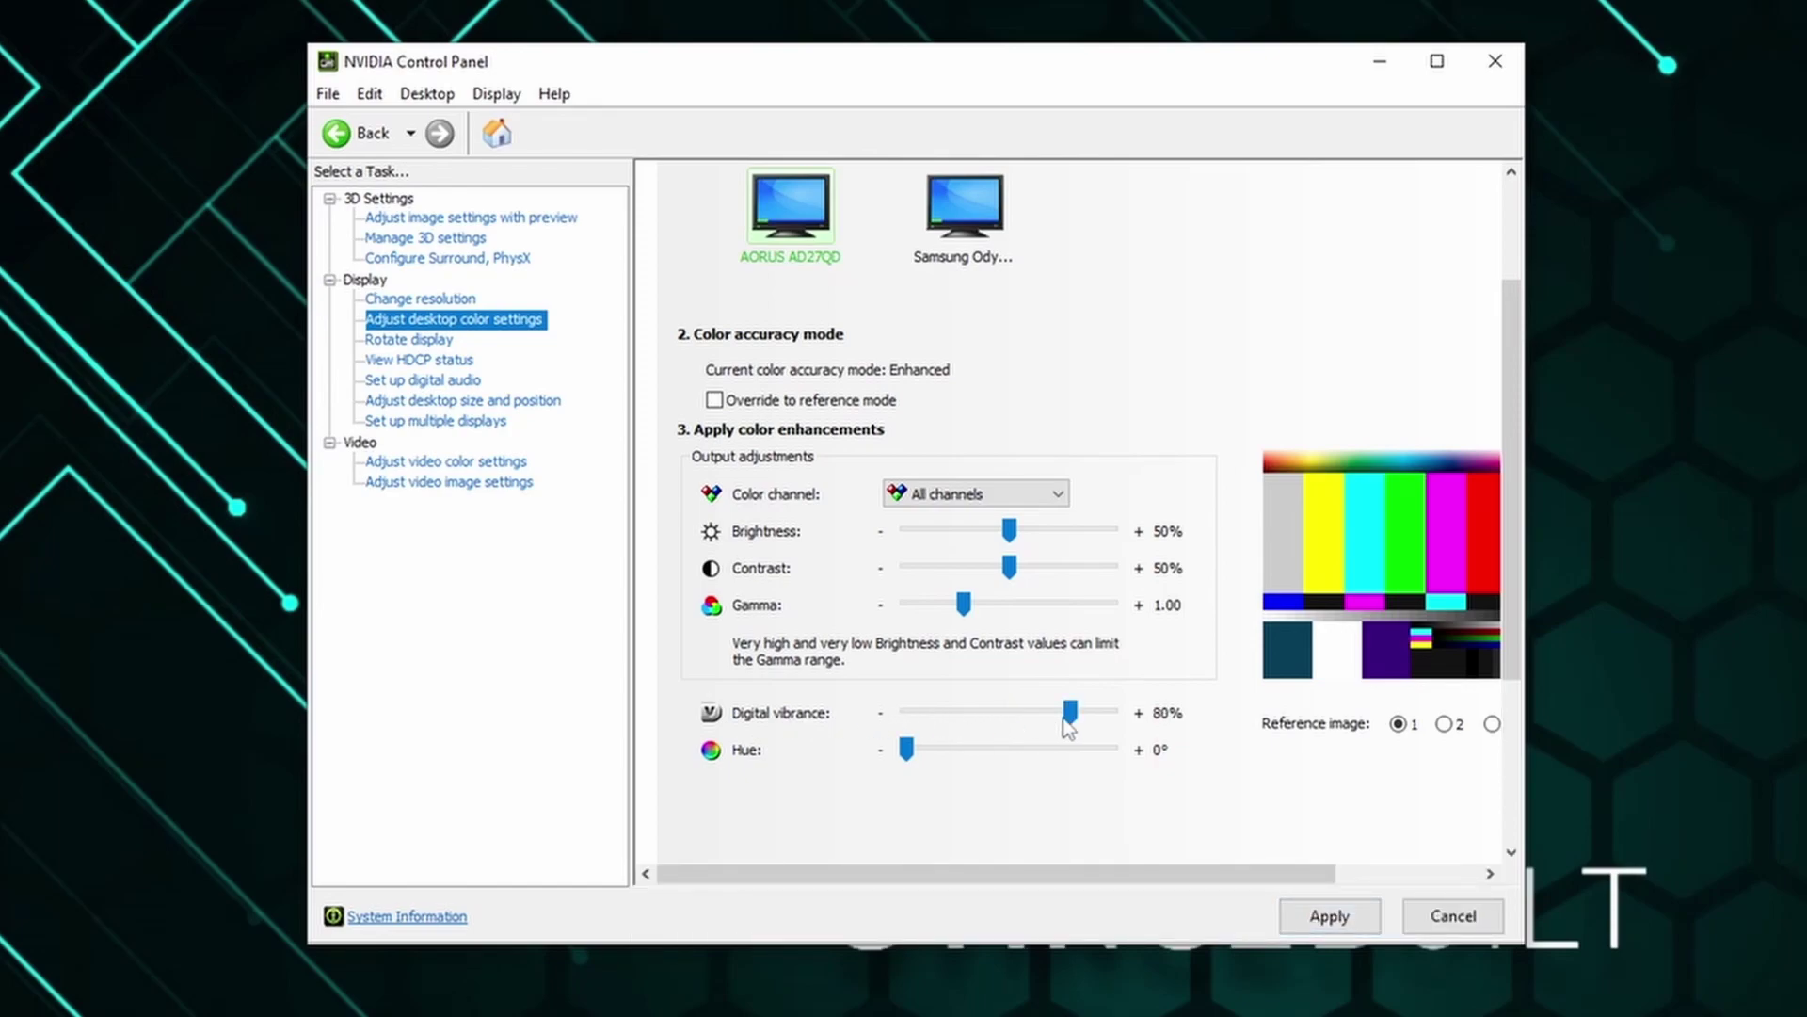
pyautogui.scroll(-3, 1058, 715)
pyautogui.scroll(-2, 1058, 716)
pyautogui.click(1055, 720)
# Set gamma to 1.05 after briefly testing a higher value
pyautogui.scroll(-4, 1055, 718)
pyautogui.click(973, 609)
pyautogui.moveTo(973, 608); pyautogui.dragTo(999, 612)
pyautogui.scroll(3, 1030, 604)
pyautogui.scroll(1, 1030, 607)
# Apply the colour changes, compare against reference mode, then open Adjust desktop size and position
pyautogui.click(1338, 915)
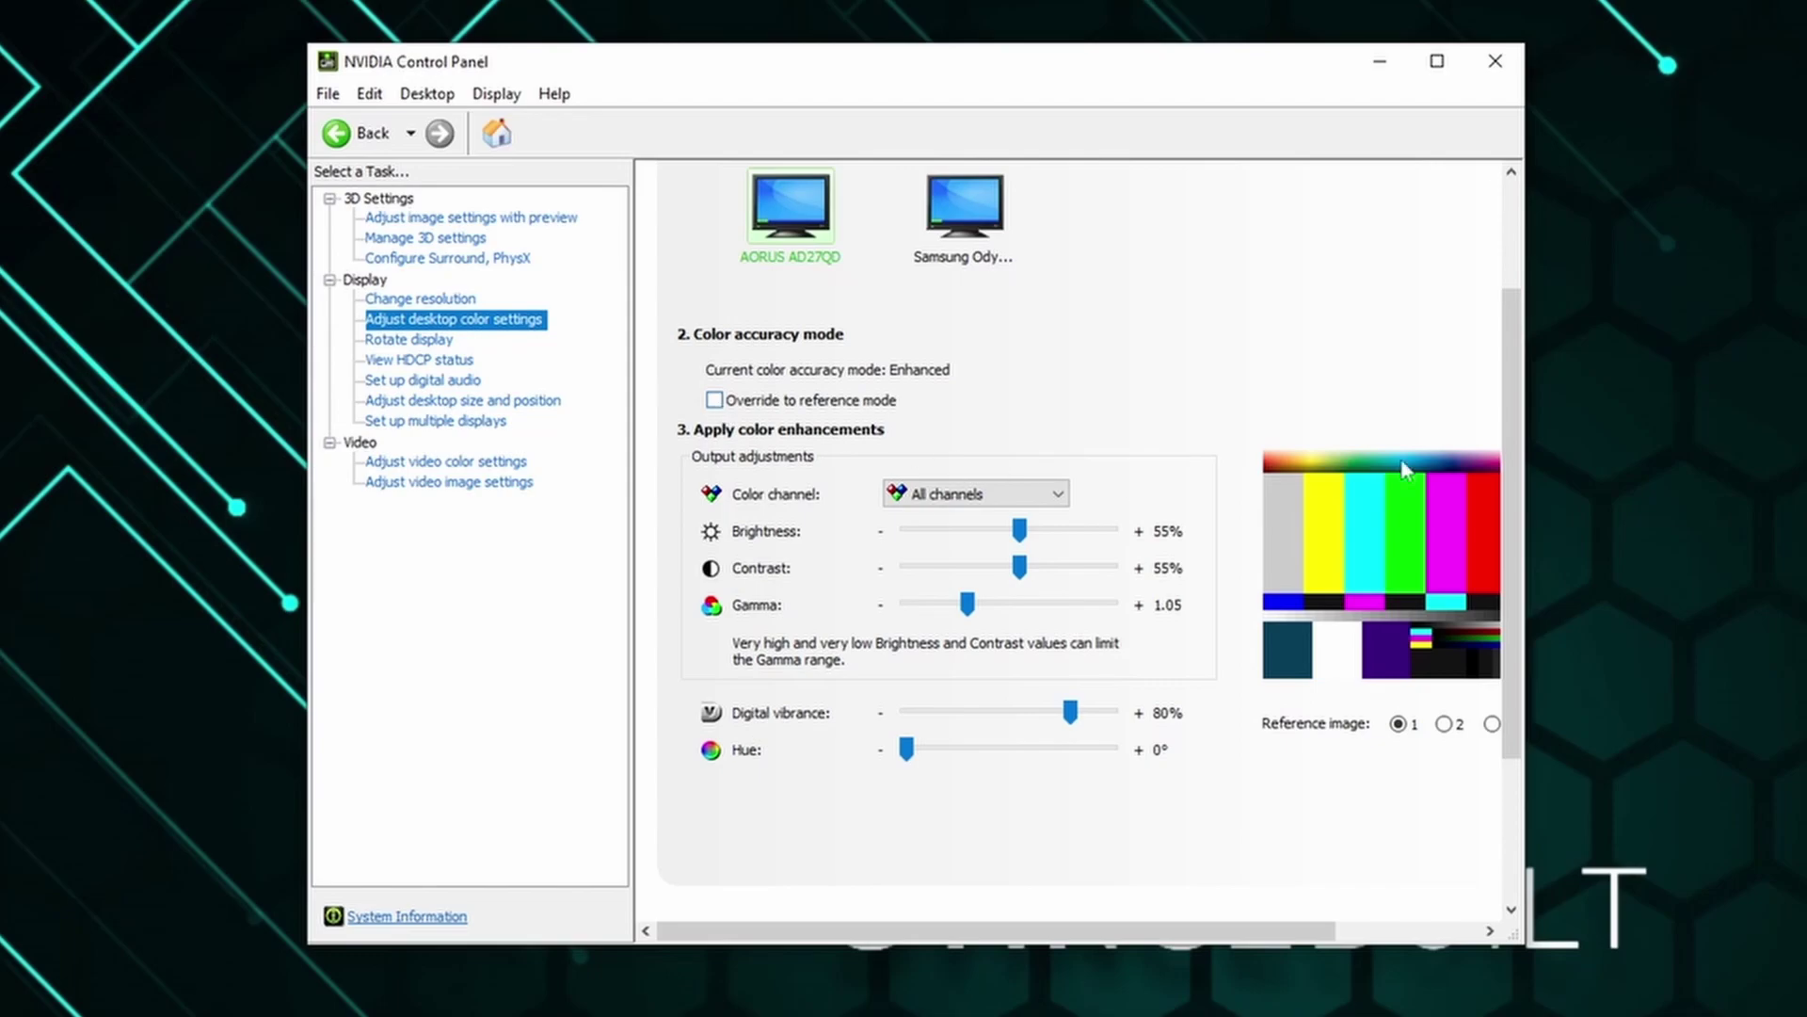
pyautogui.click(714, 400)
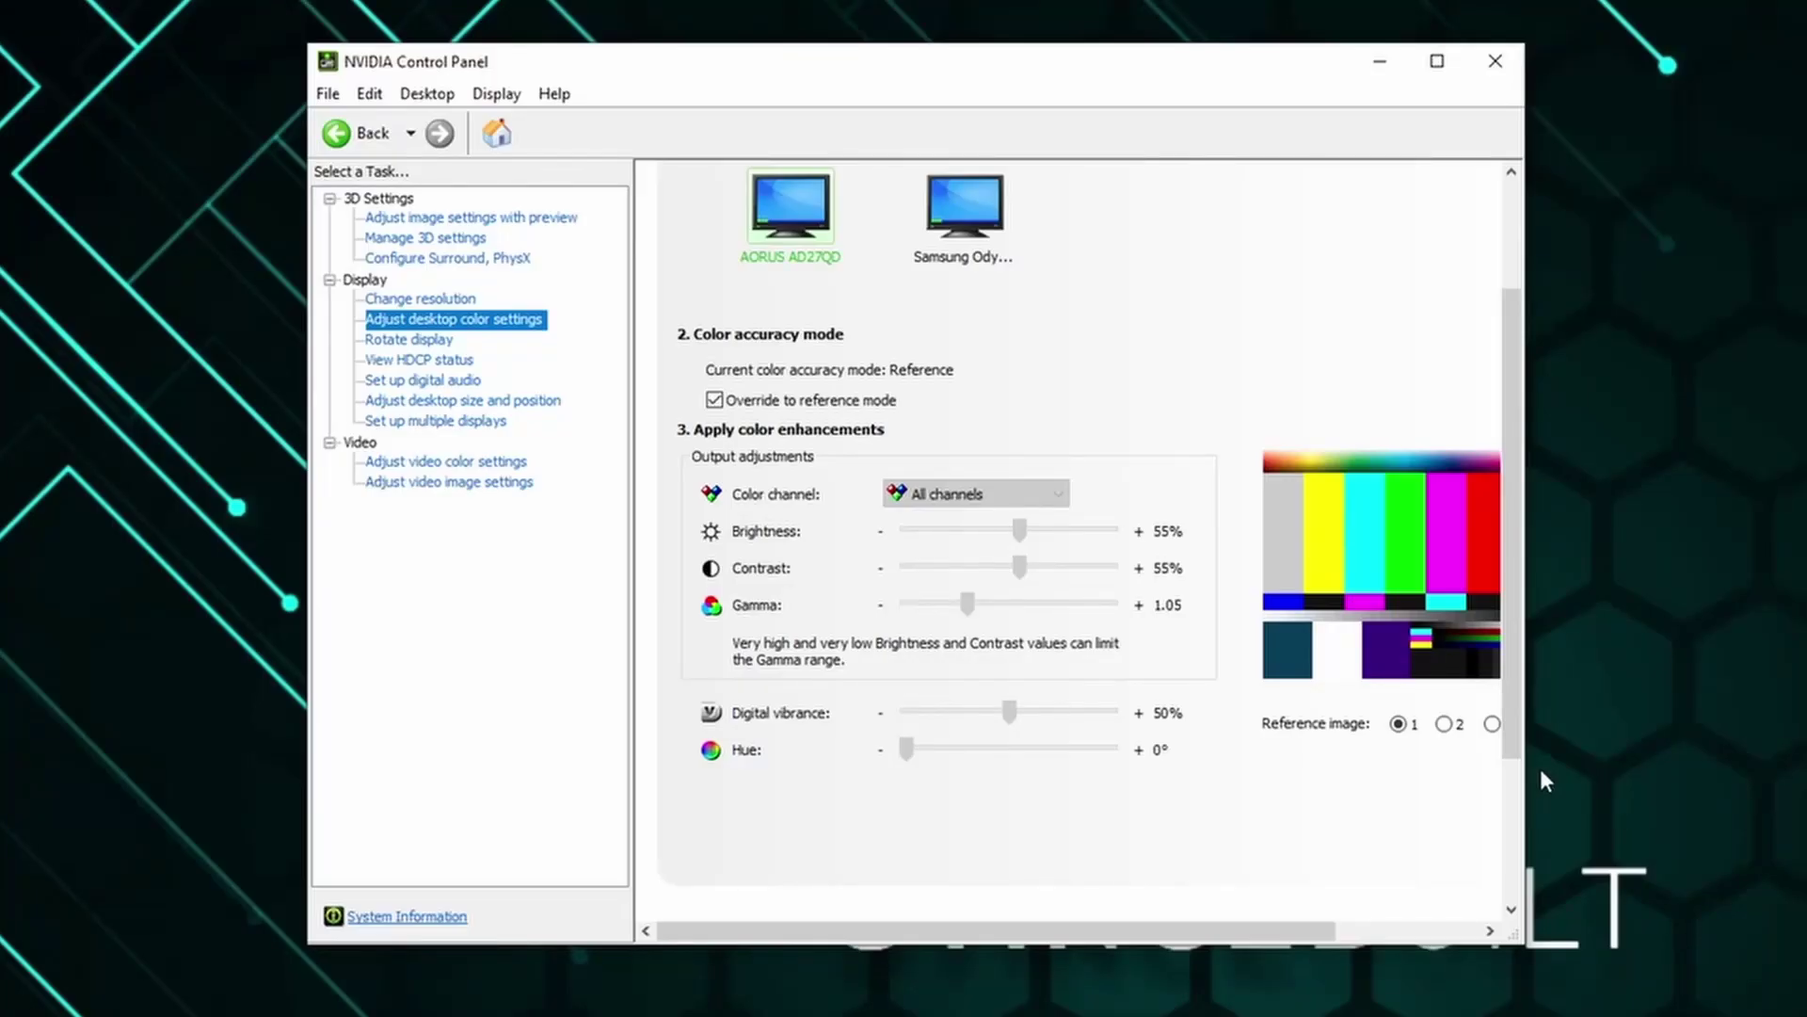
pyautogui.click(714, 400)
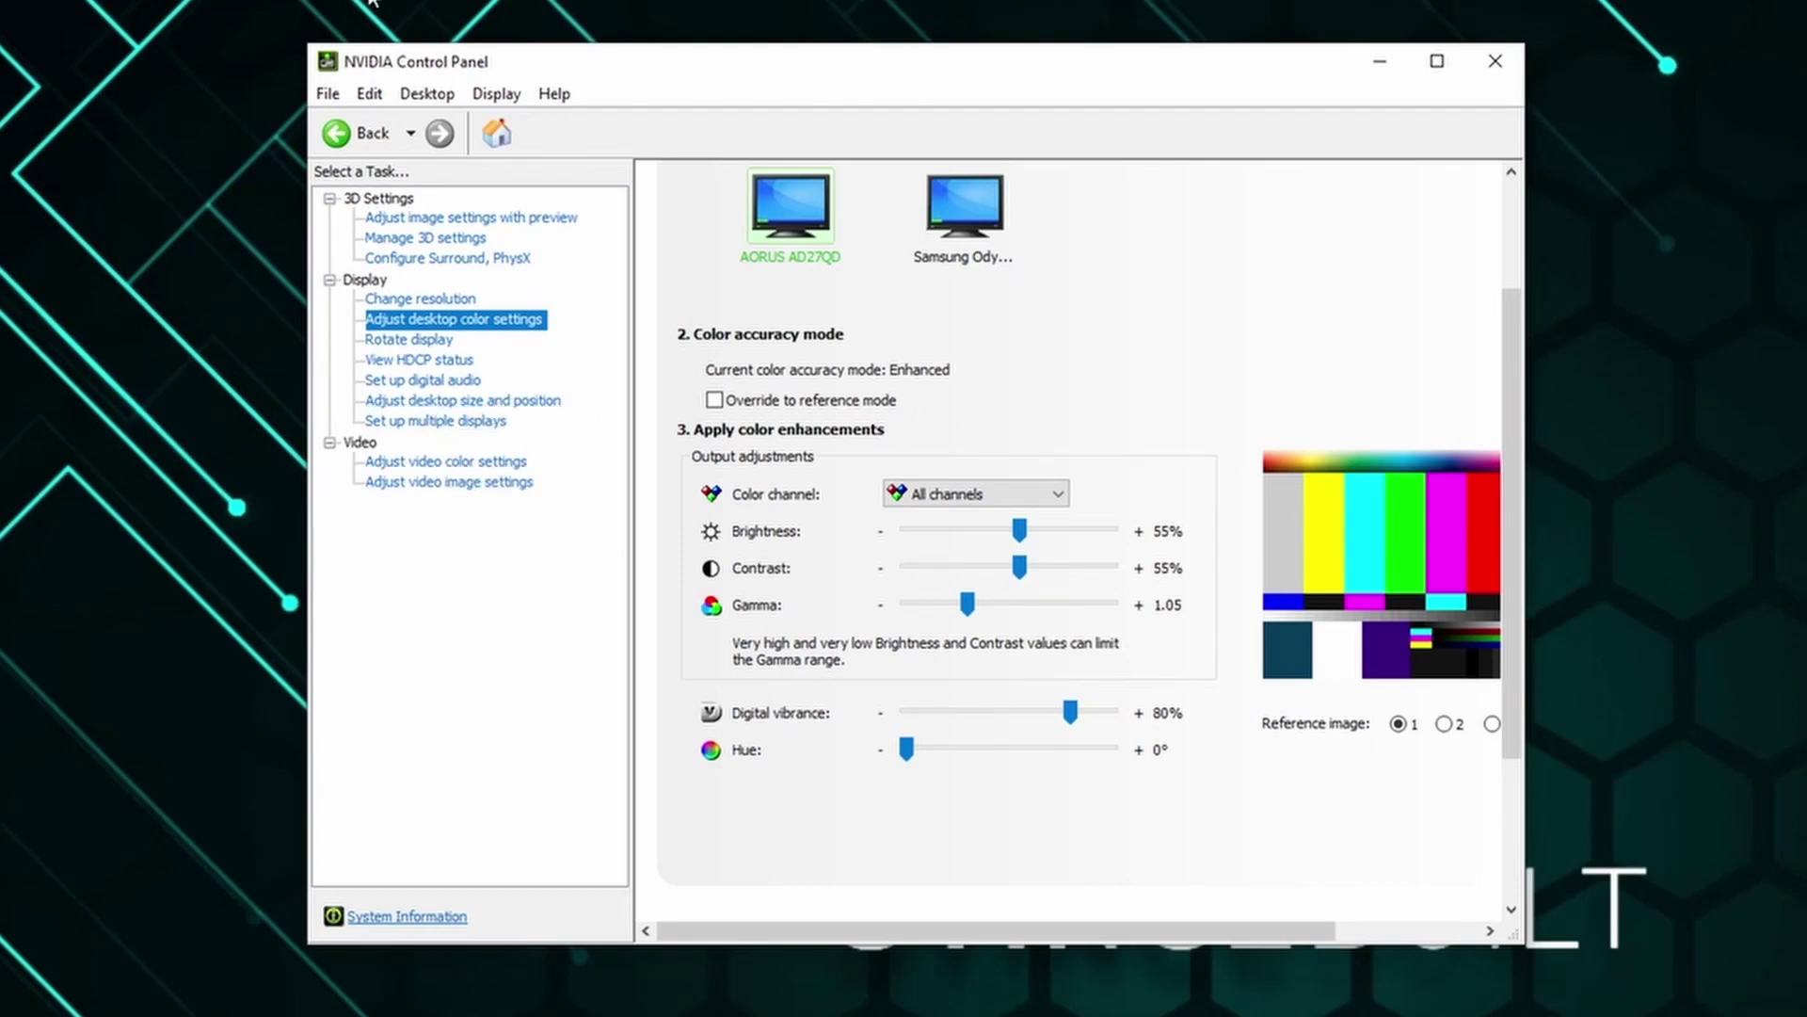
pyautogui.click(494, 403)
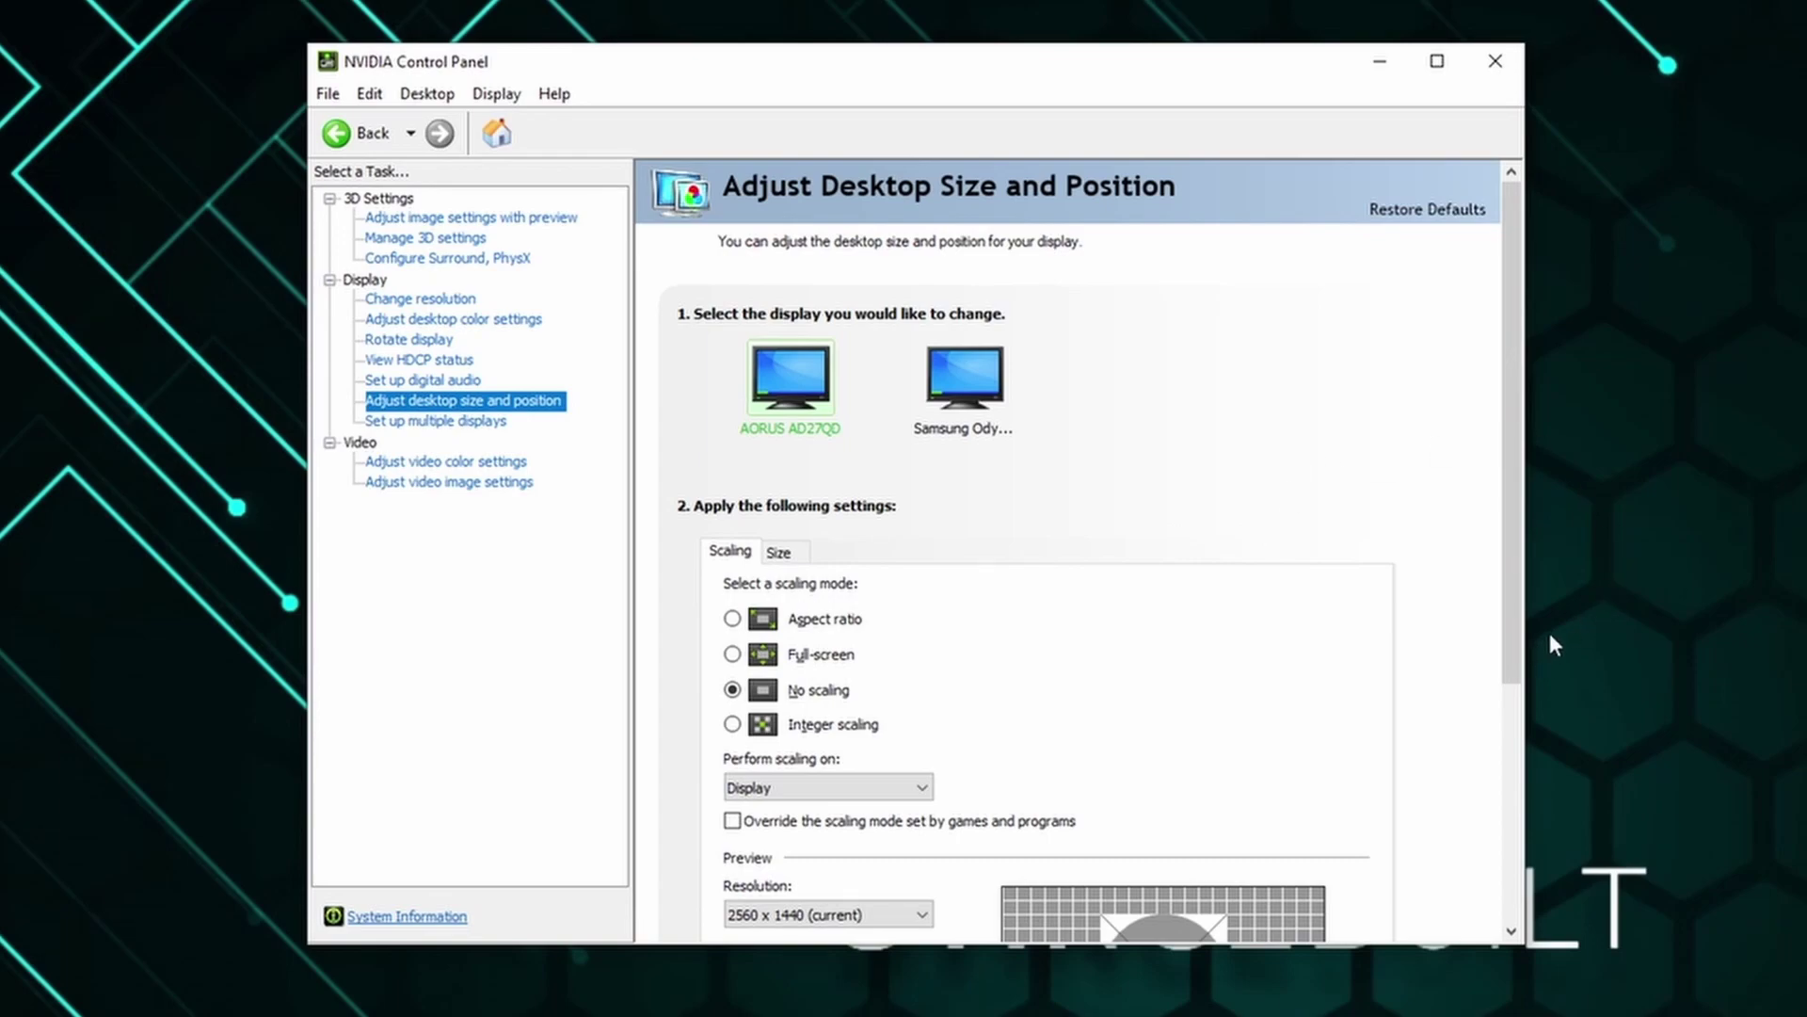
pyautogui.scroll(-2, 1474, 622)
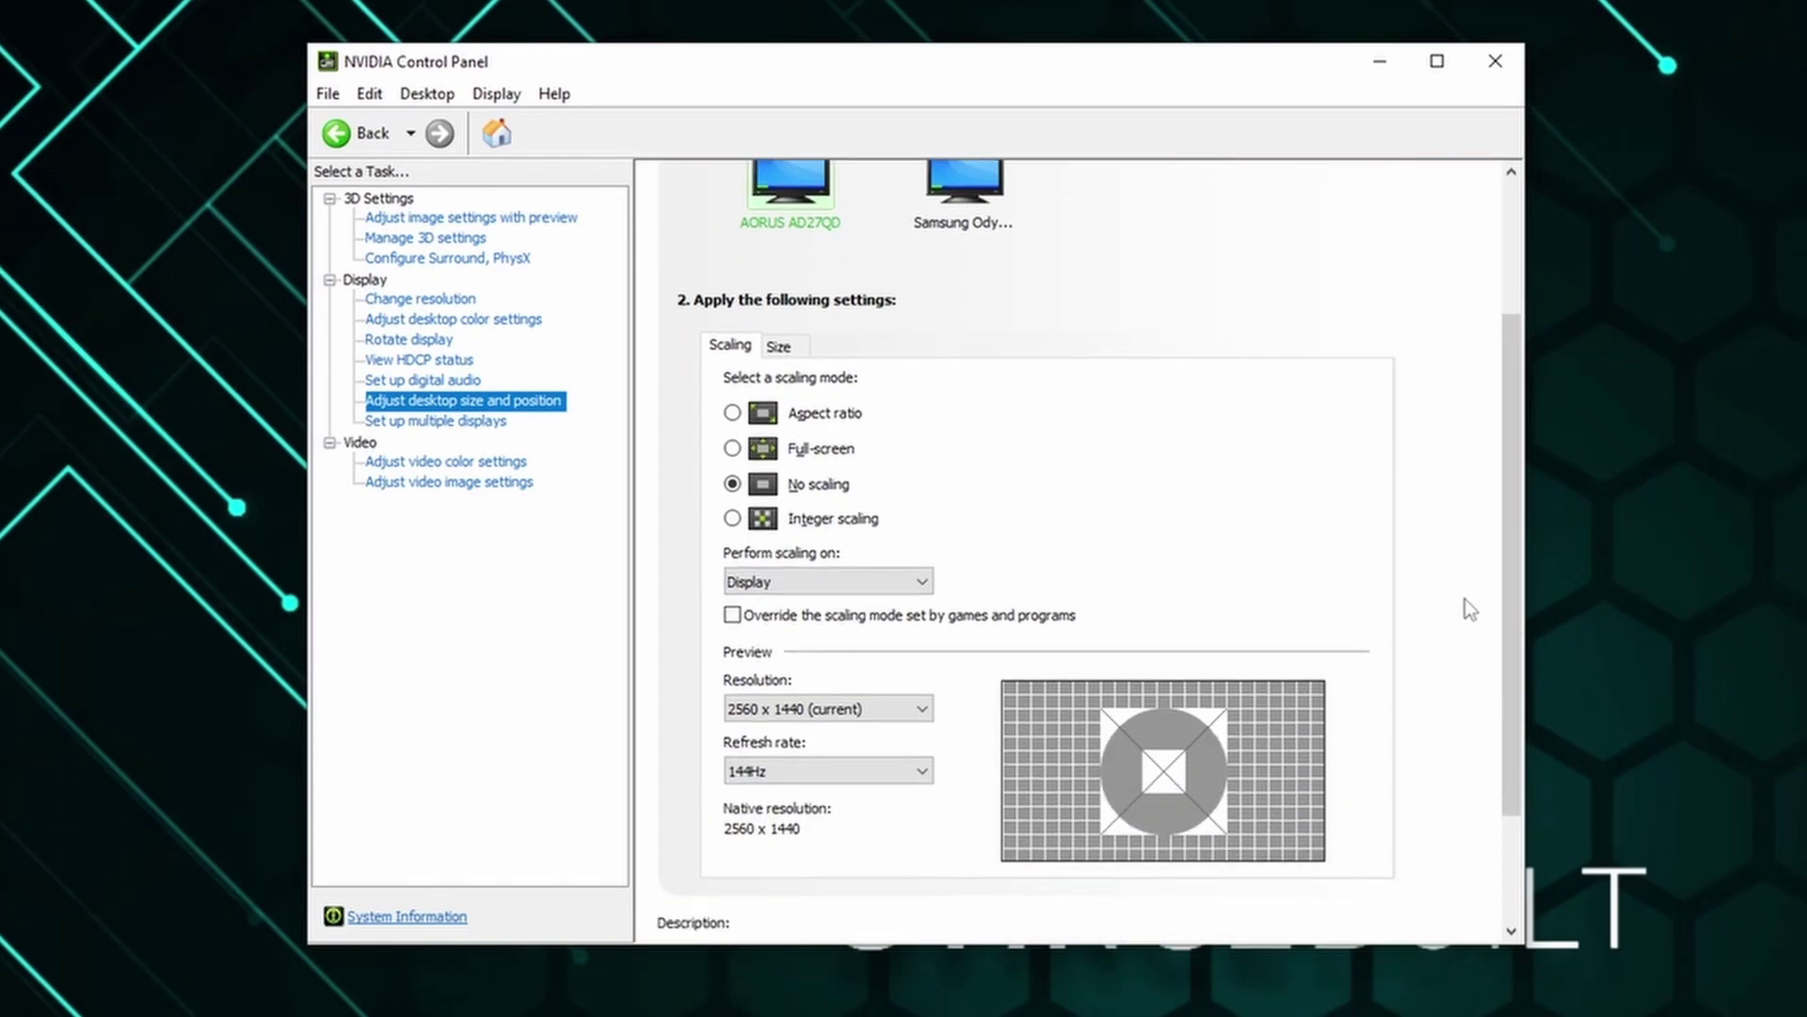
pyautogui.scroll(2, 1410, 606)
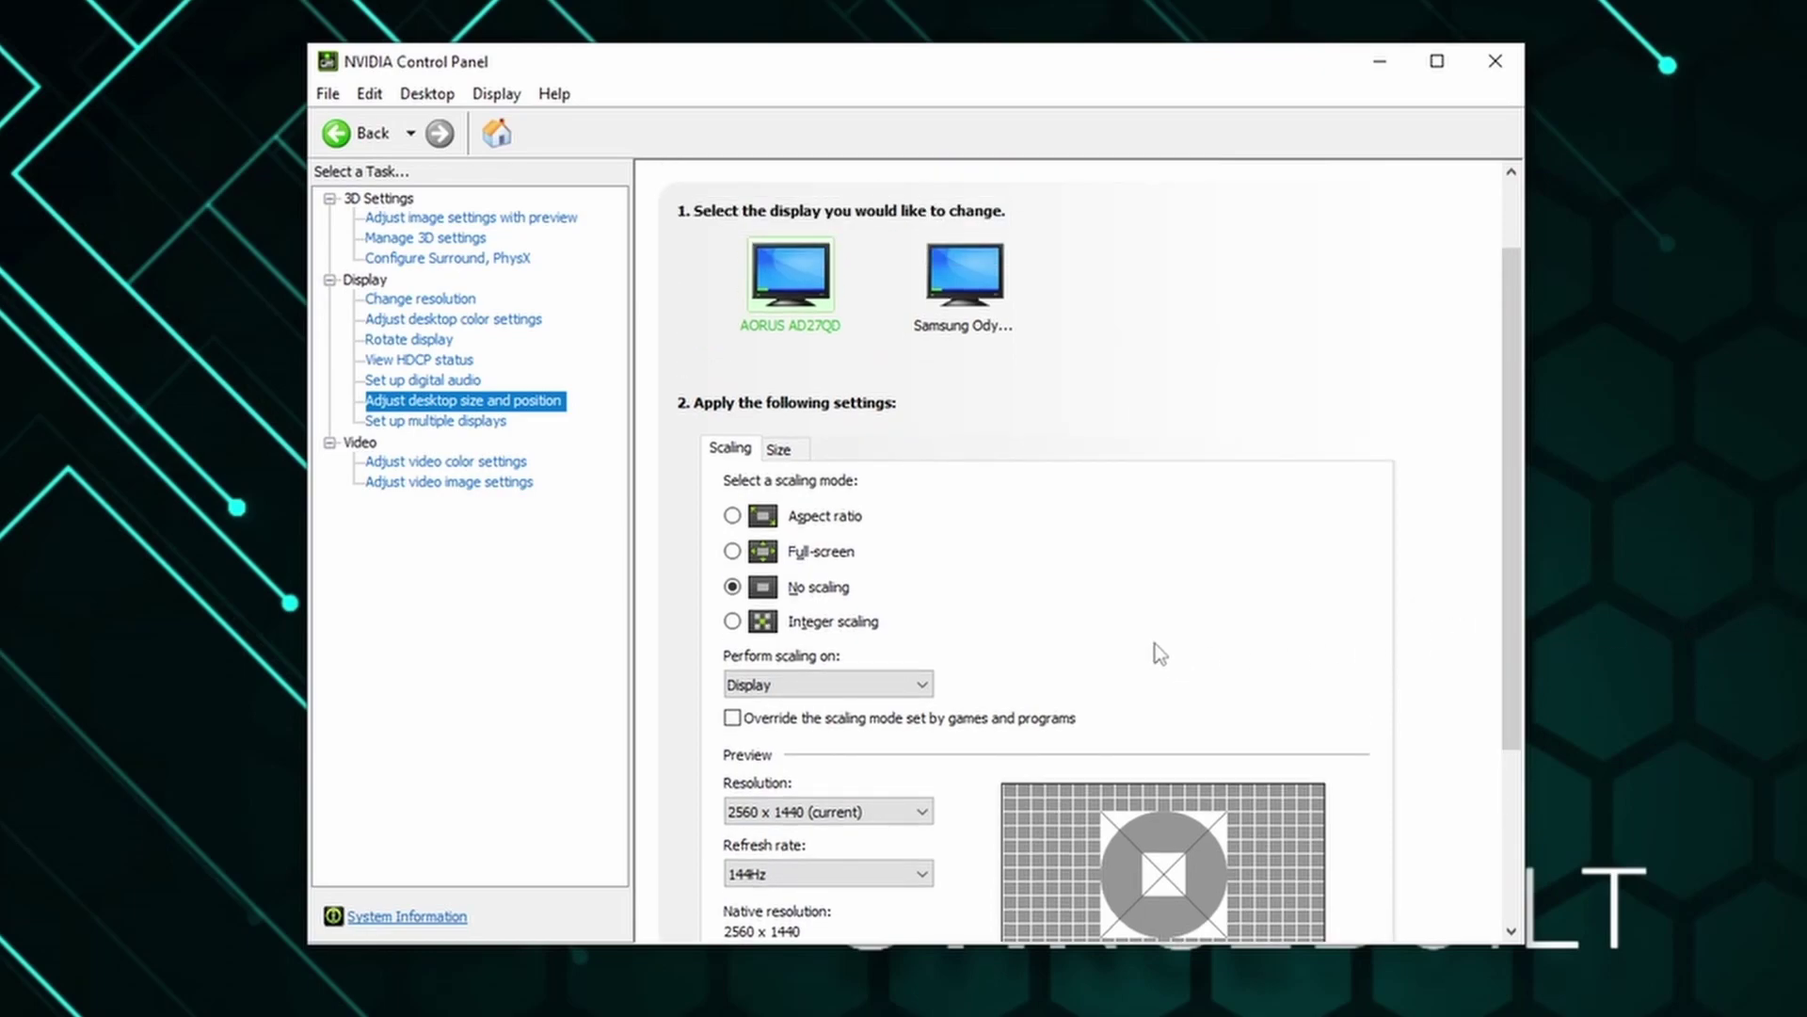
pyautogui.click(802, 521)
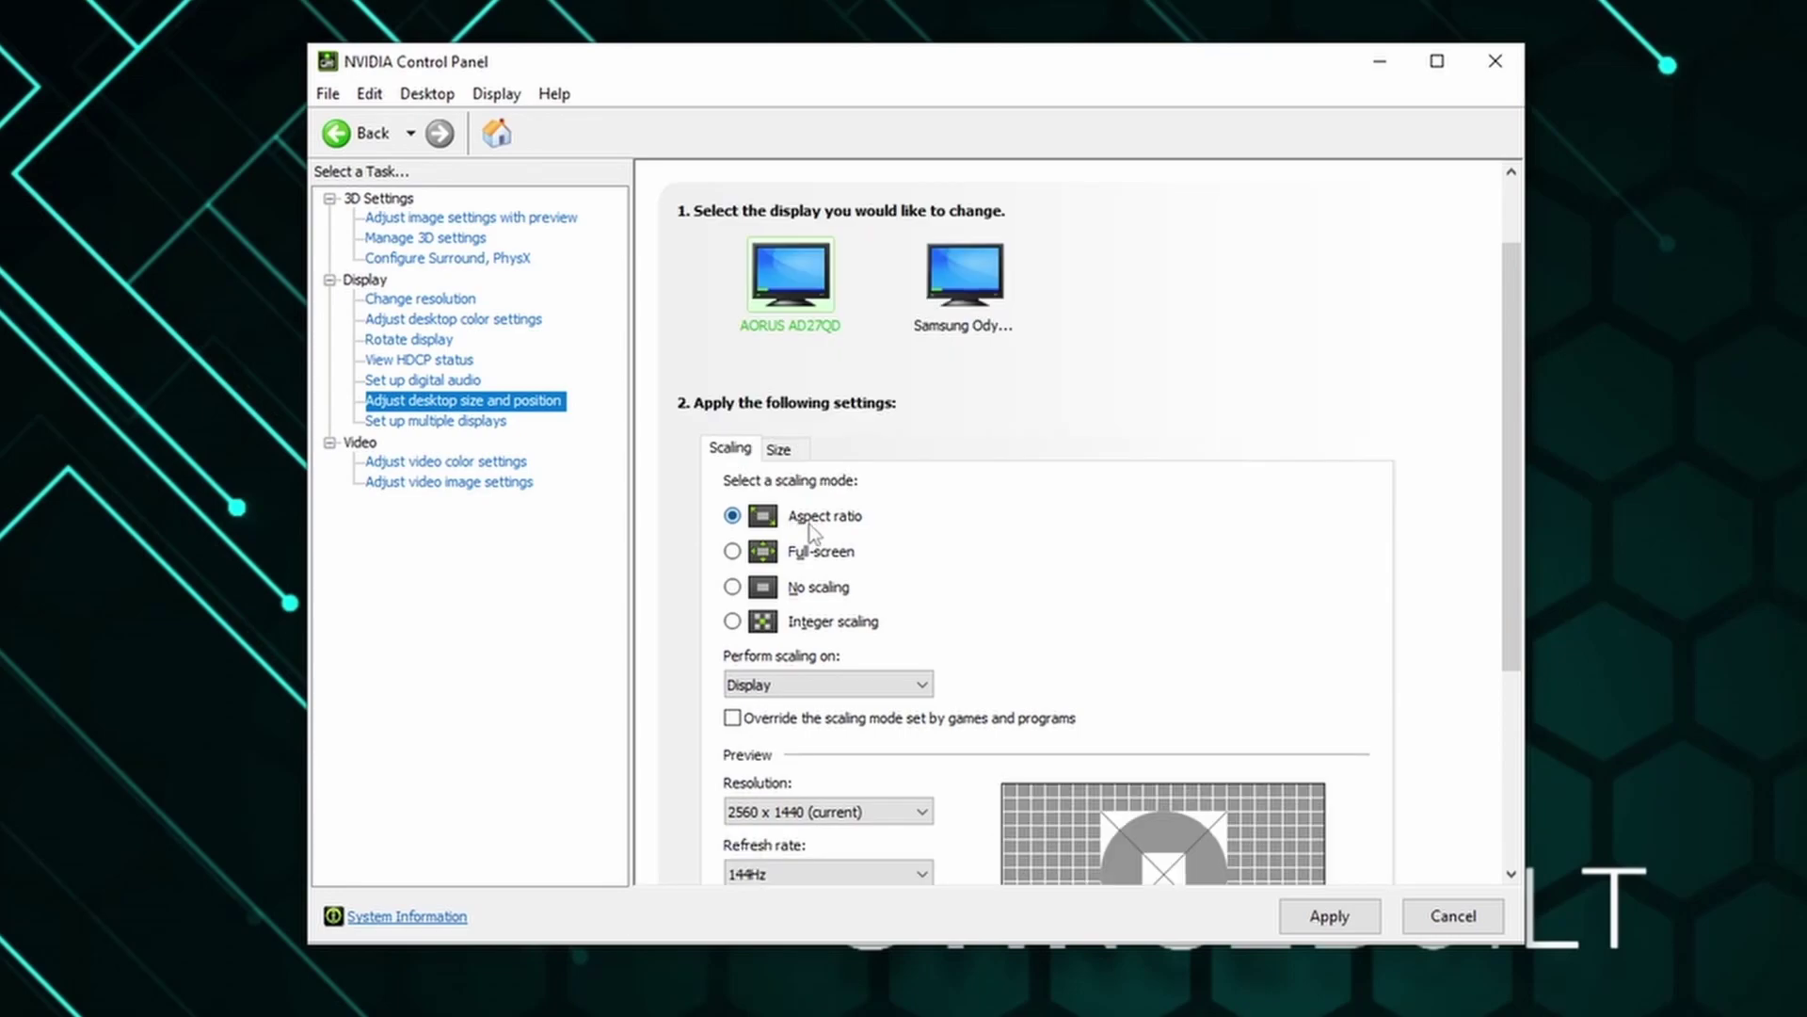
pyautogui.click(820, 588)
pyautogui.click(1330, 917)
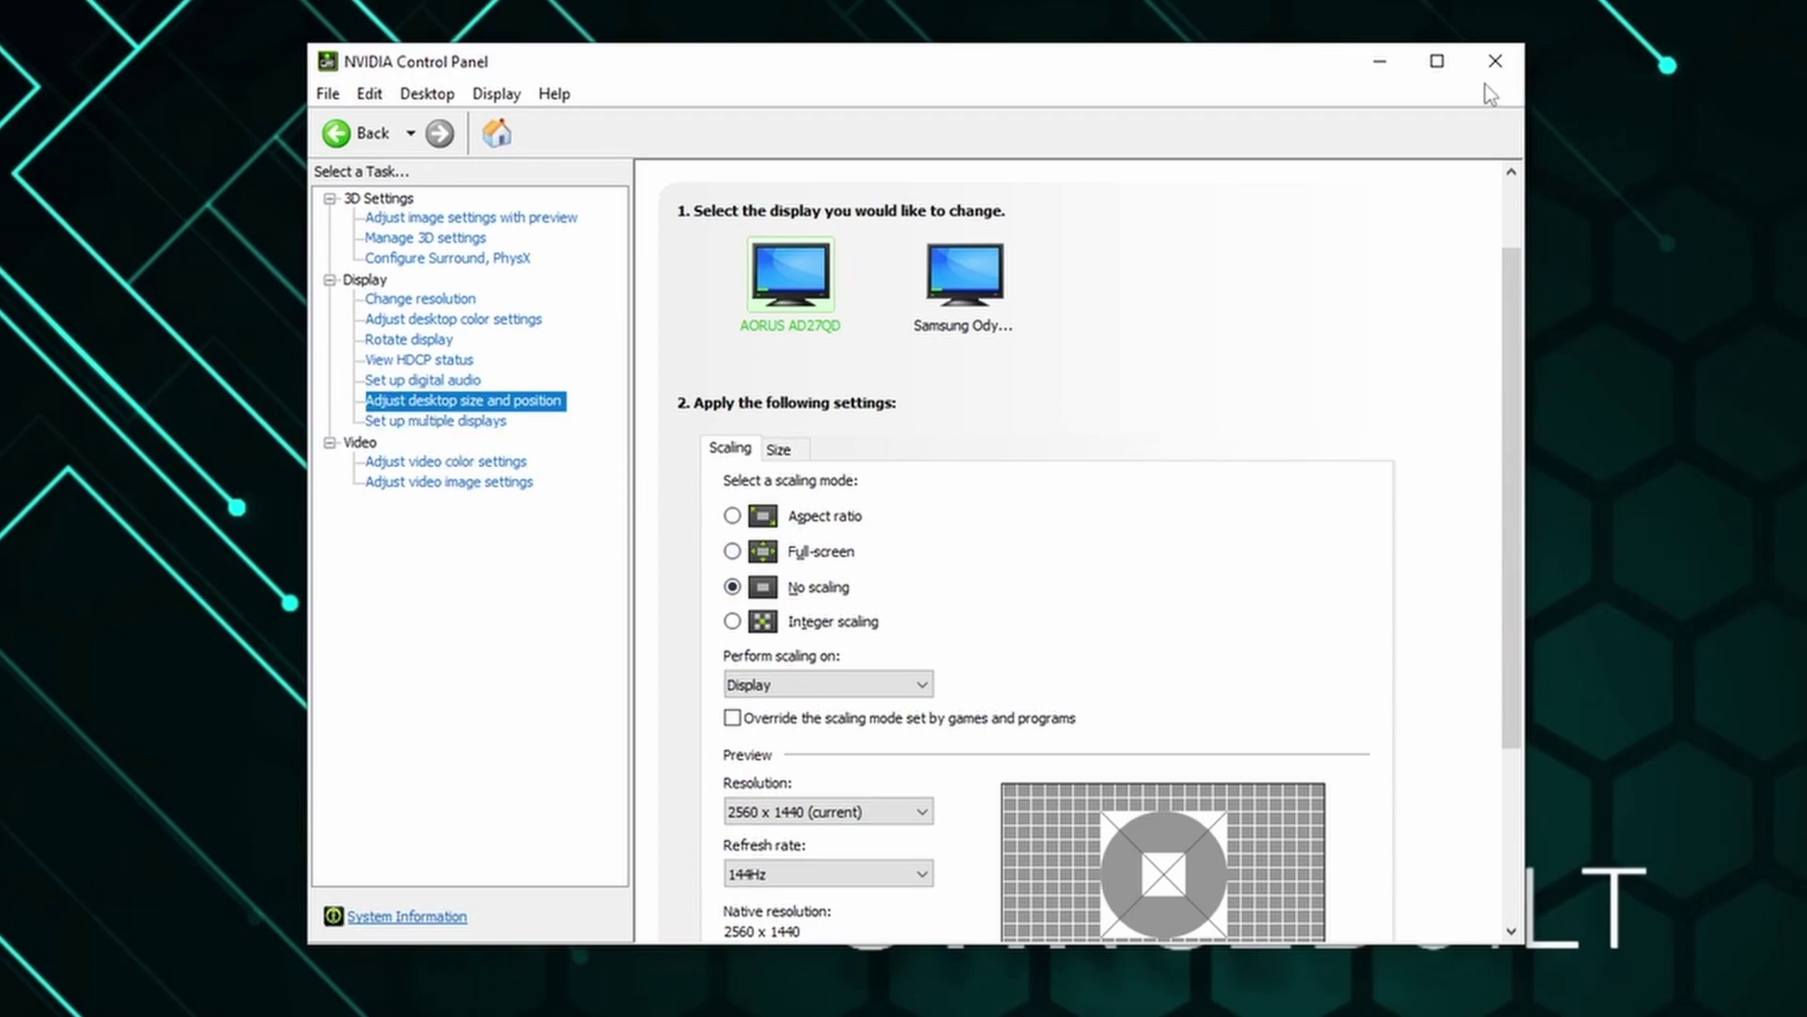
# Review the two-display arrangement under Set up multiple displays, then close NVIDIA Control Panel
pyautogui.click(463, 421)
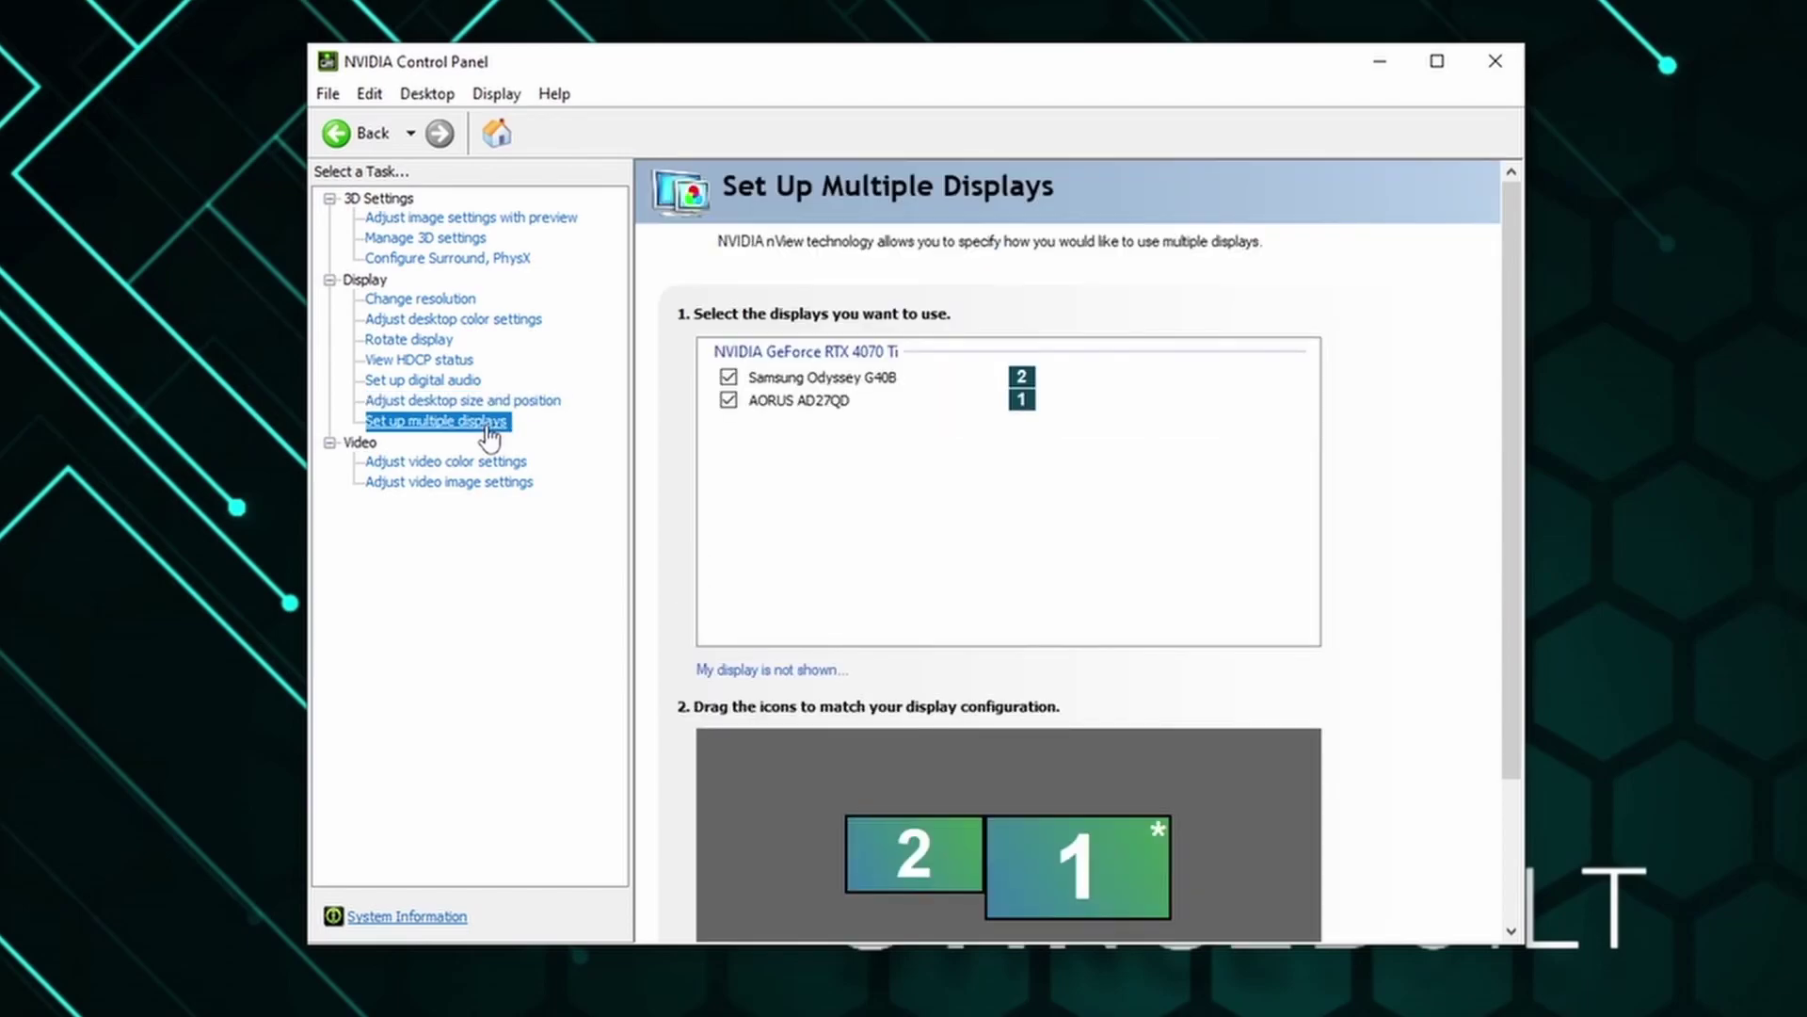
pyautogui.scroll(-3, 1465, 533)
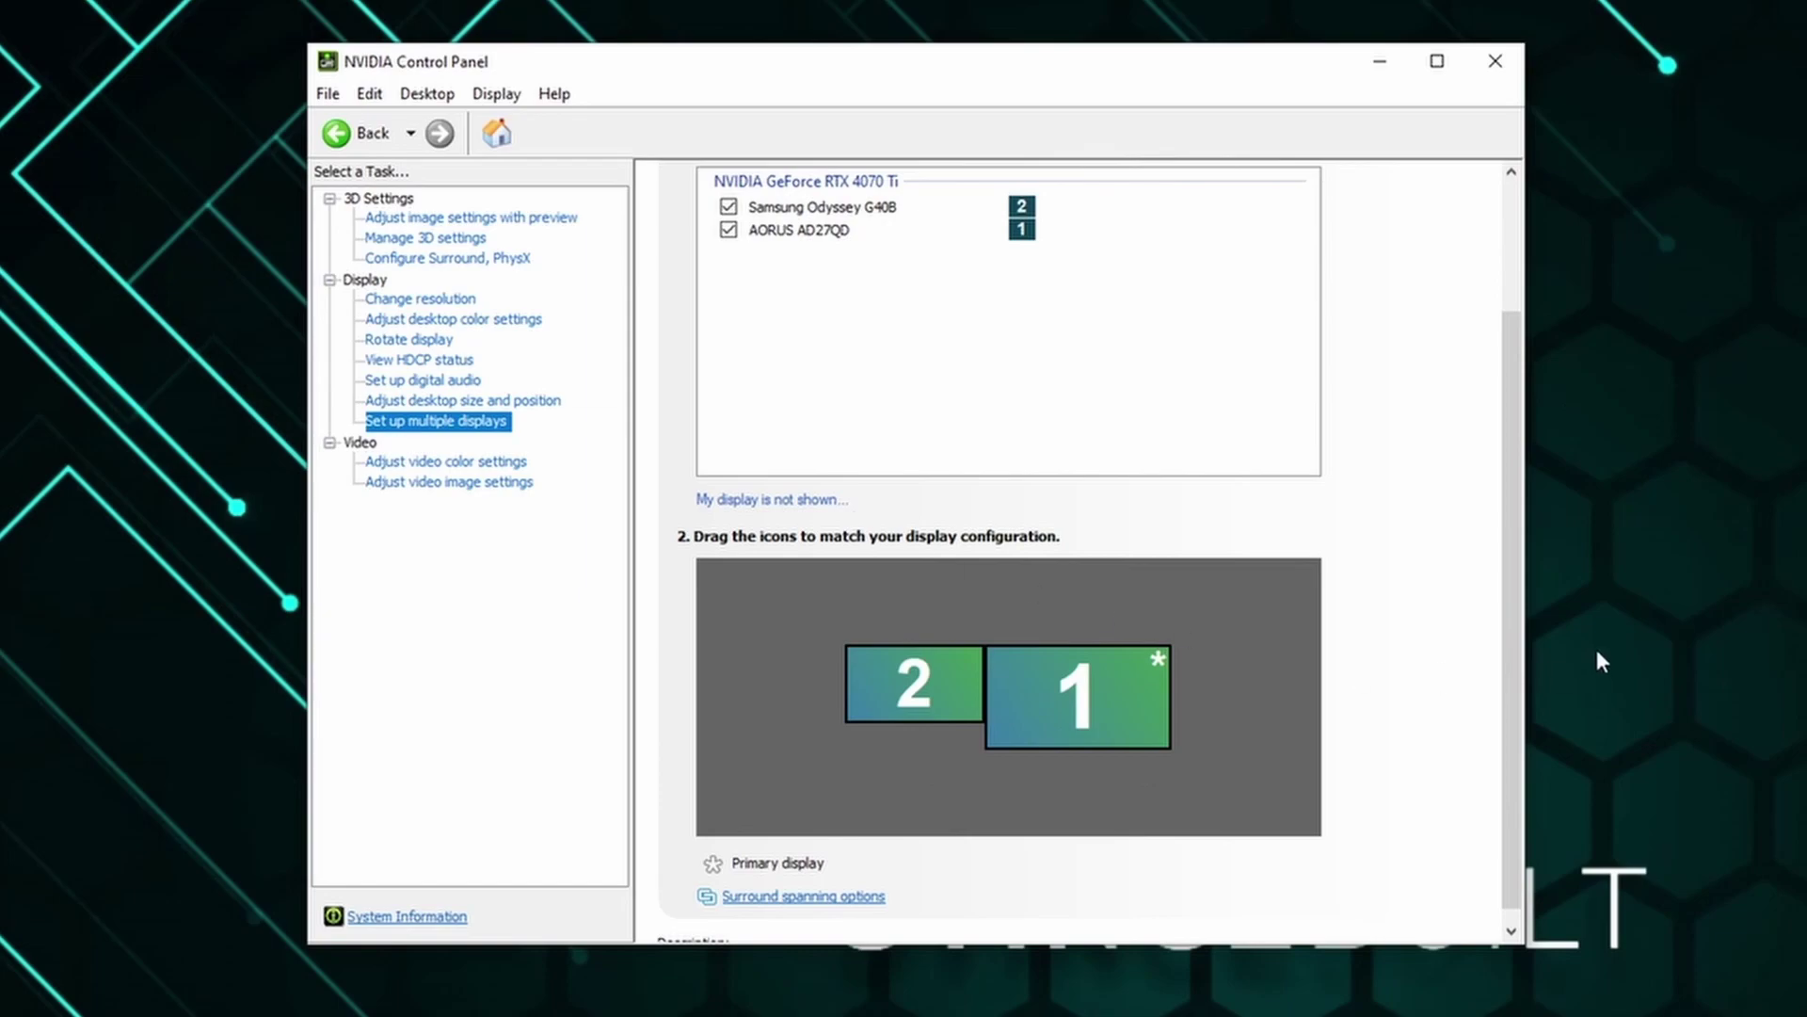
pyautogui.scroll(3, 1431, 657)
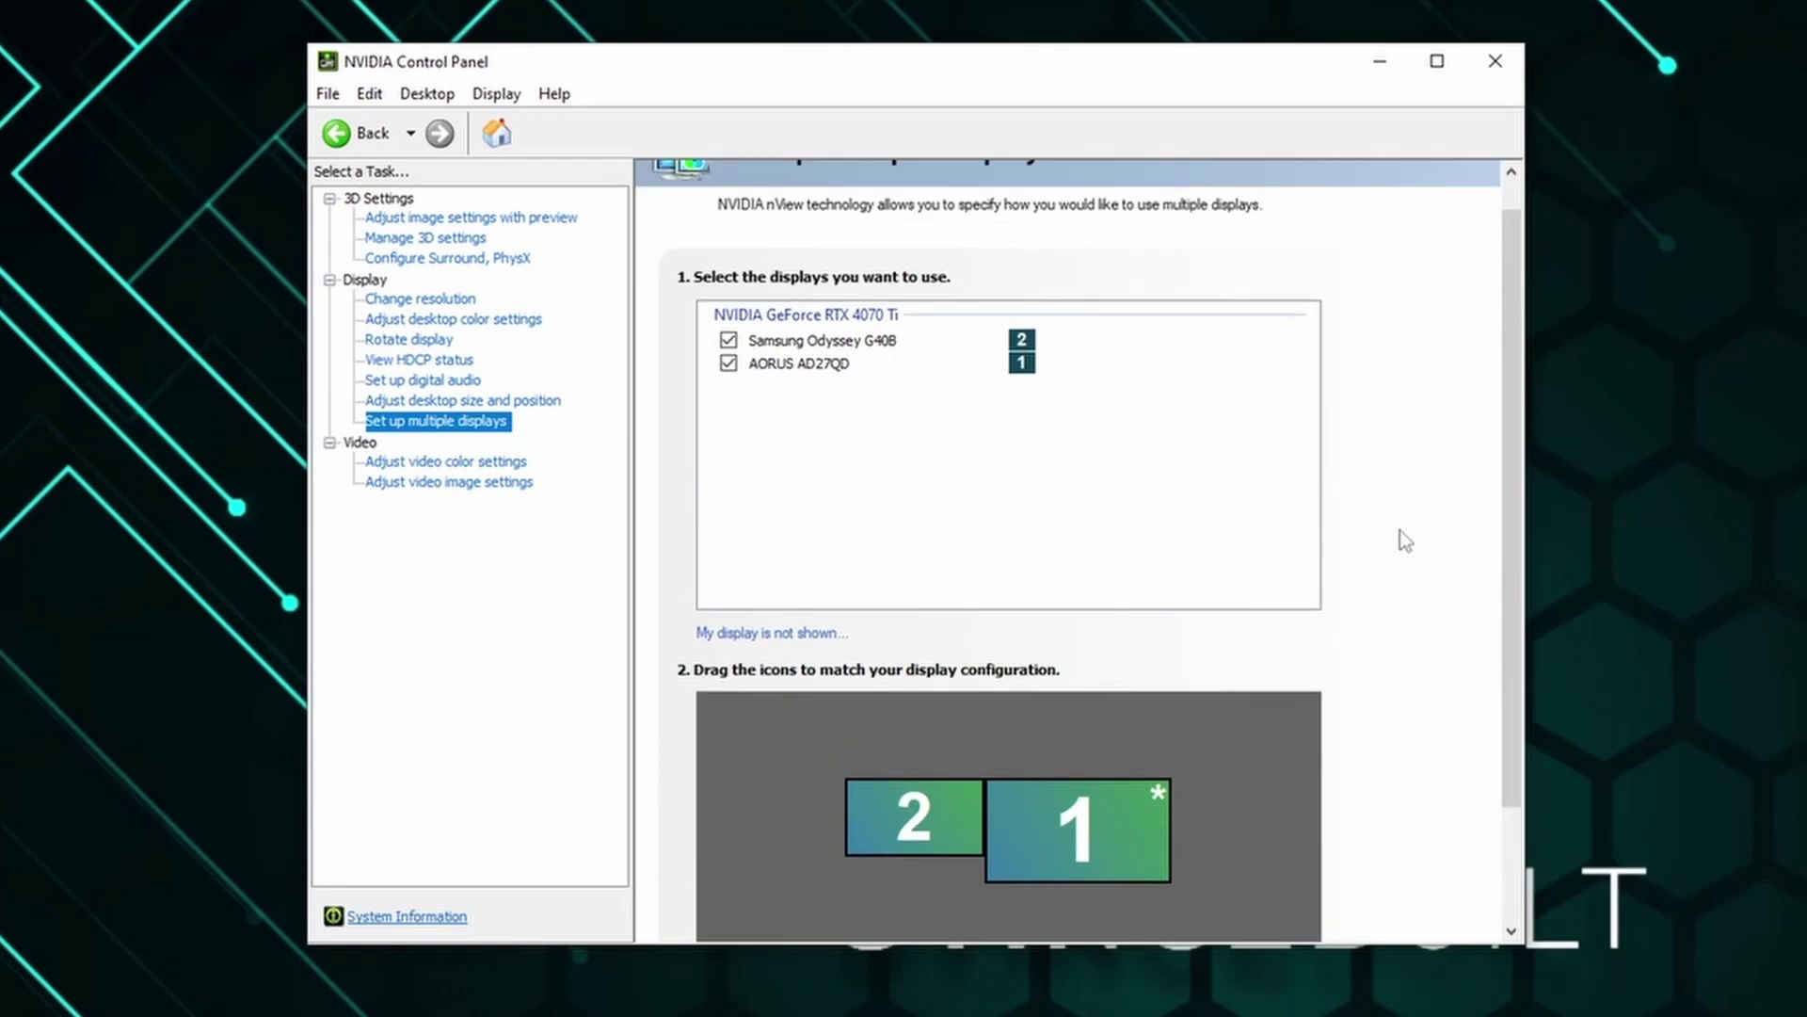
pyautogui.scroll(-3, 1376, 539)
pyautogui.scroll(-1, 1376, 539)
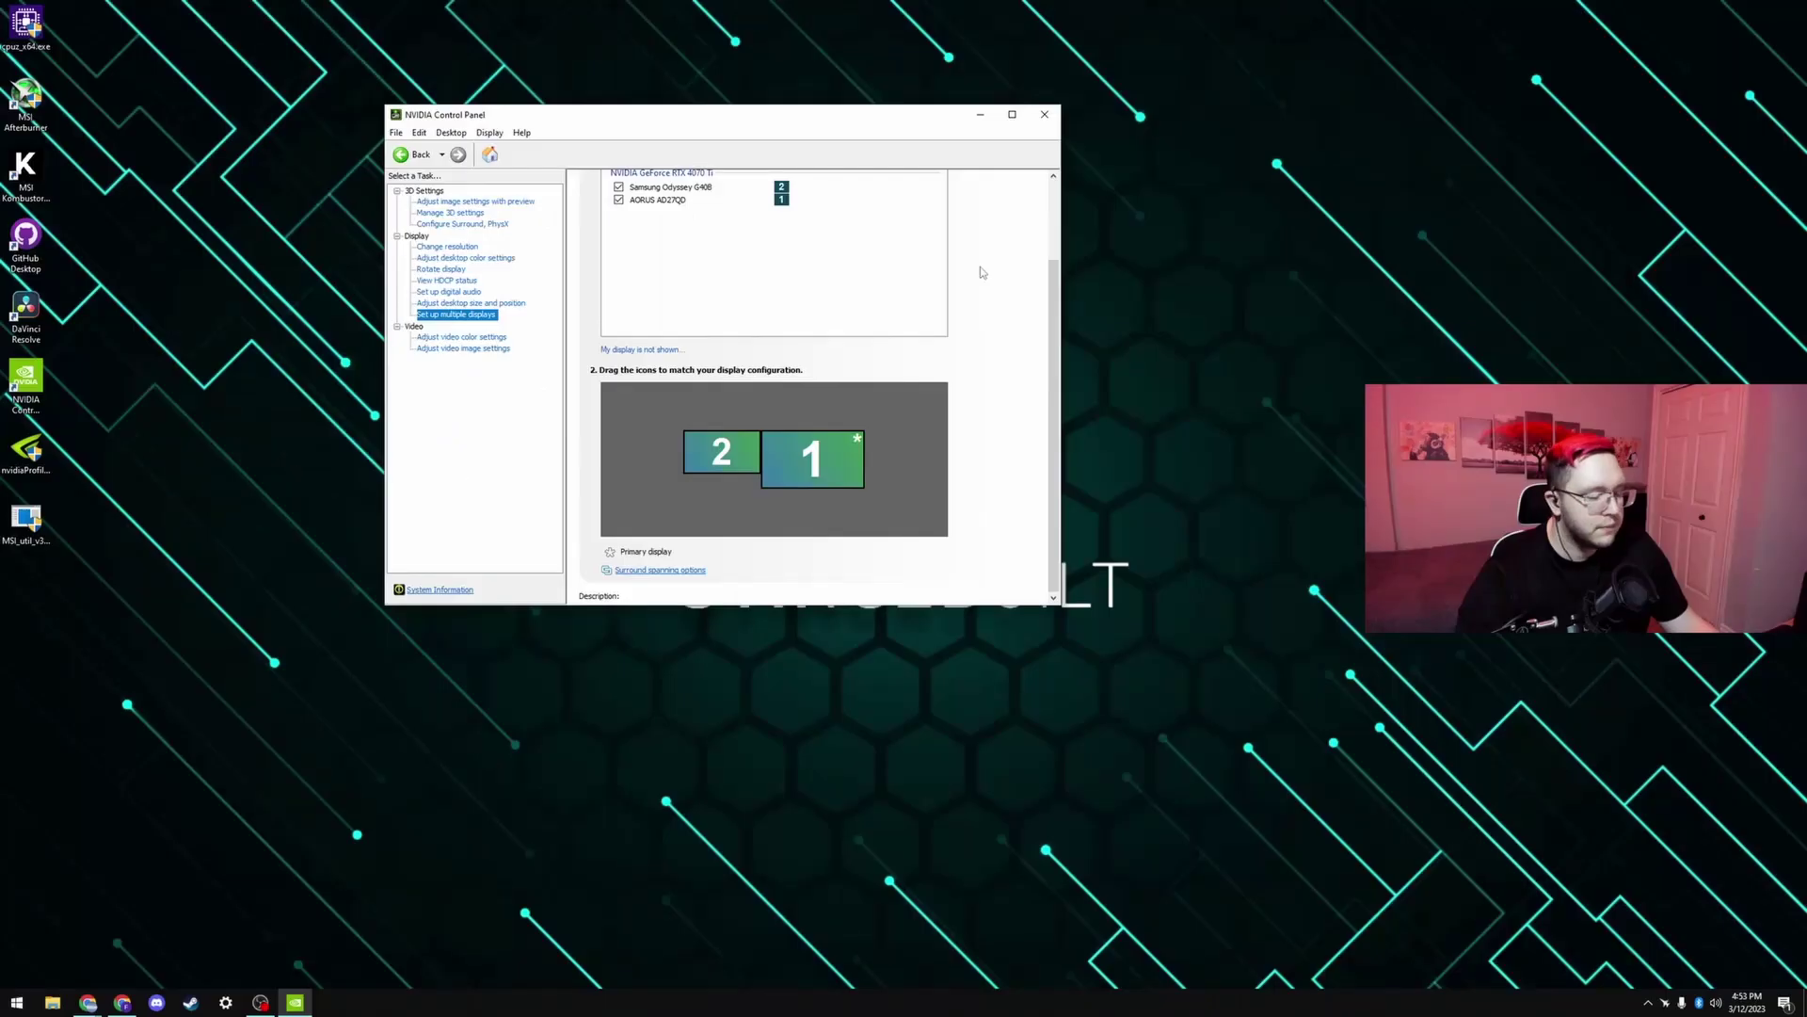
pyautogui.click(1047, 116)
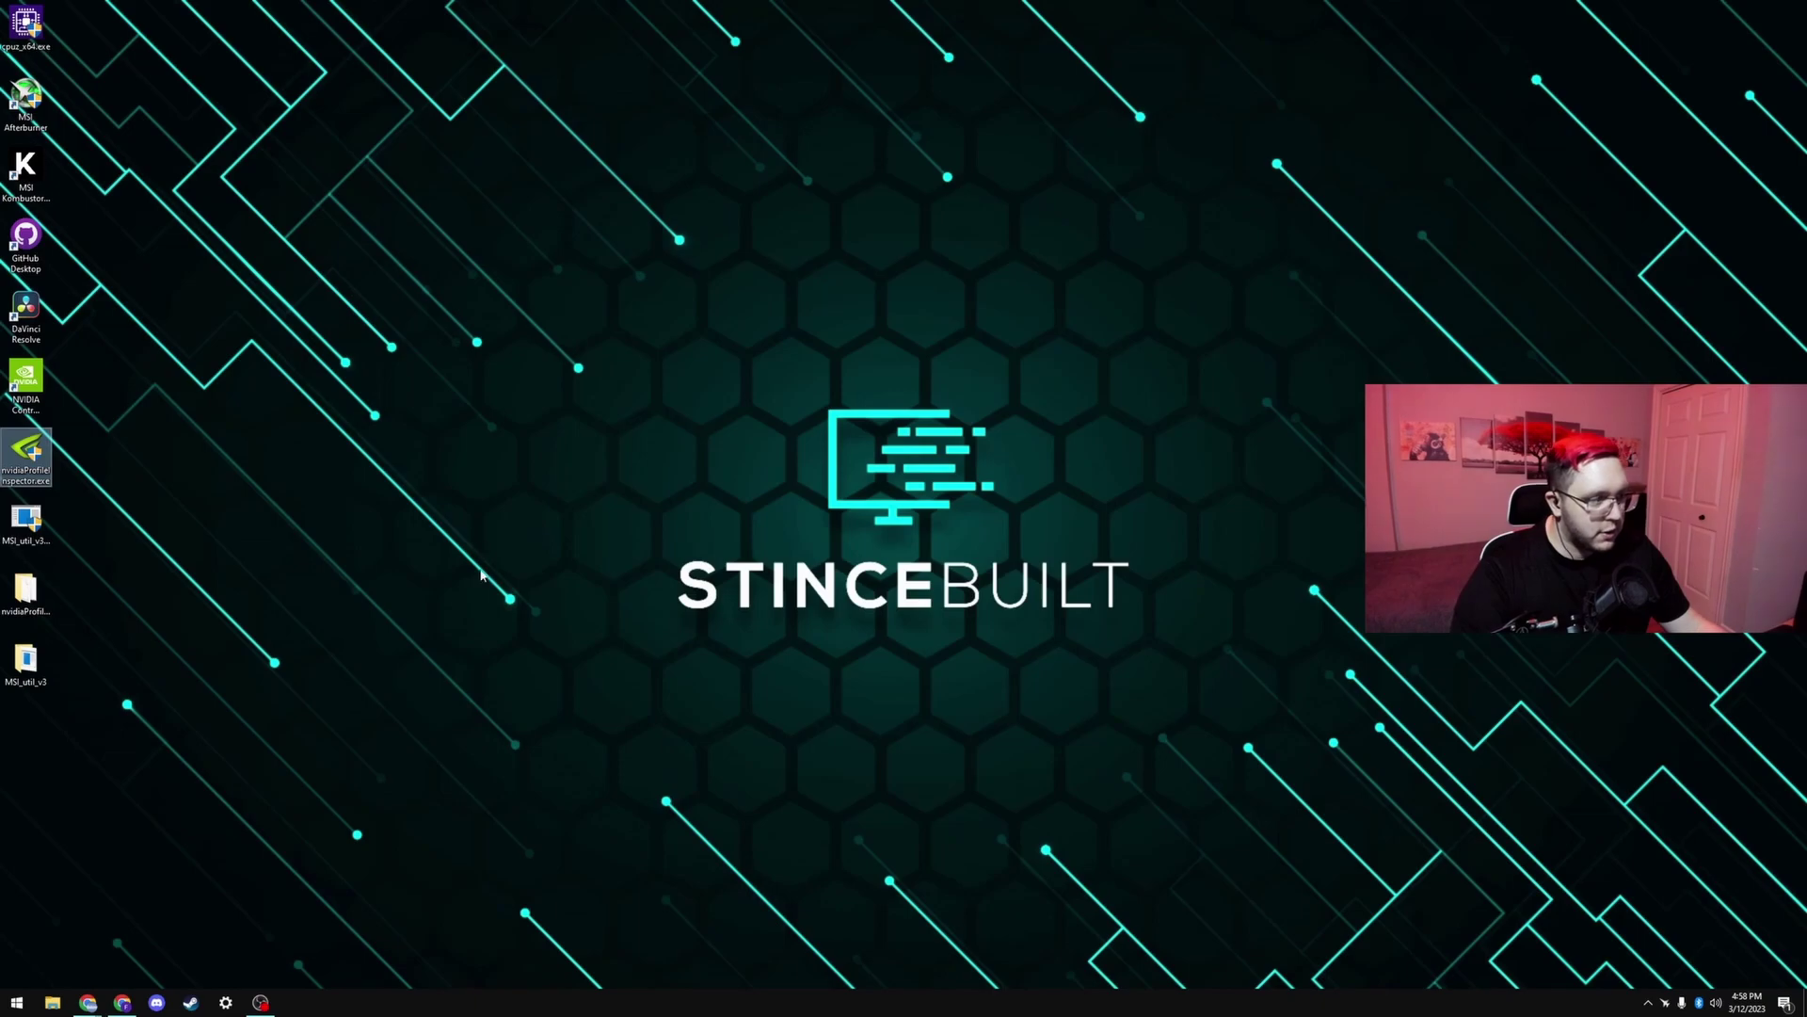
pyautogui.click(124, 1003)
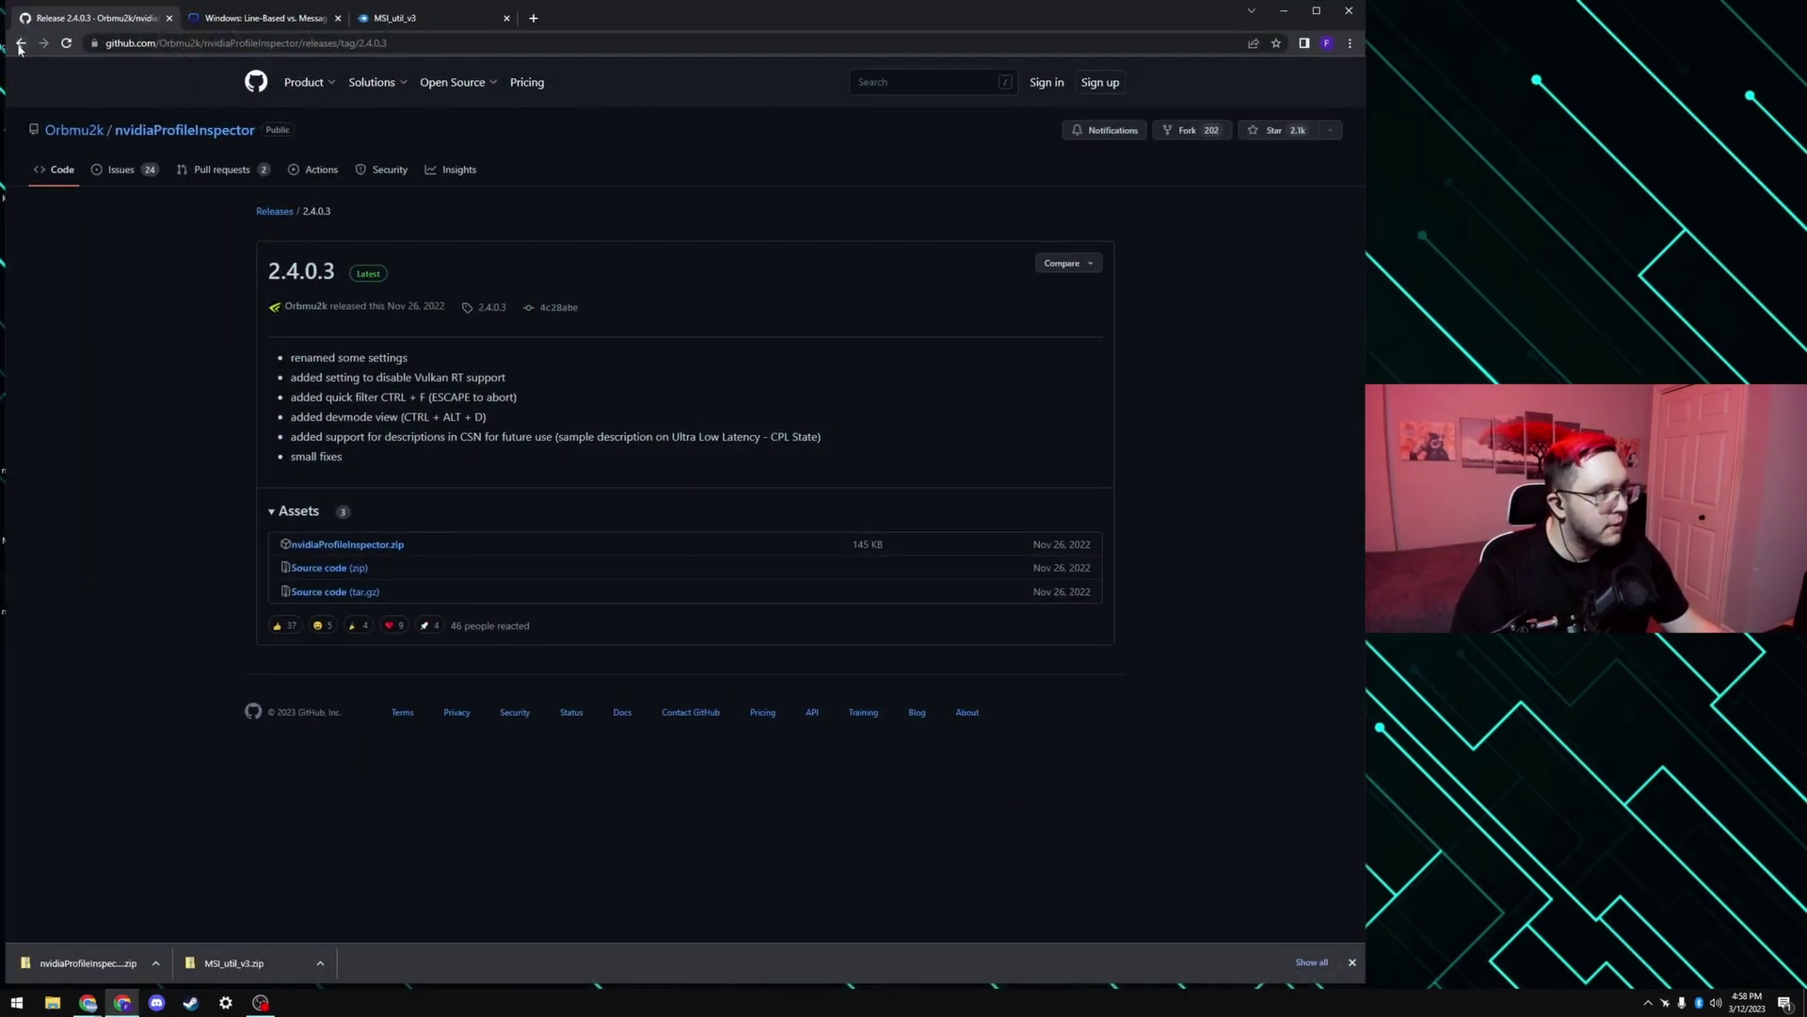
pyautogui.click(184, 130)
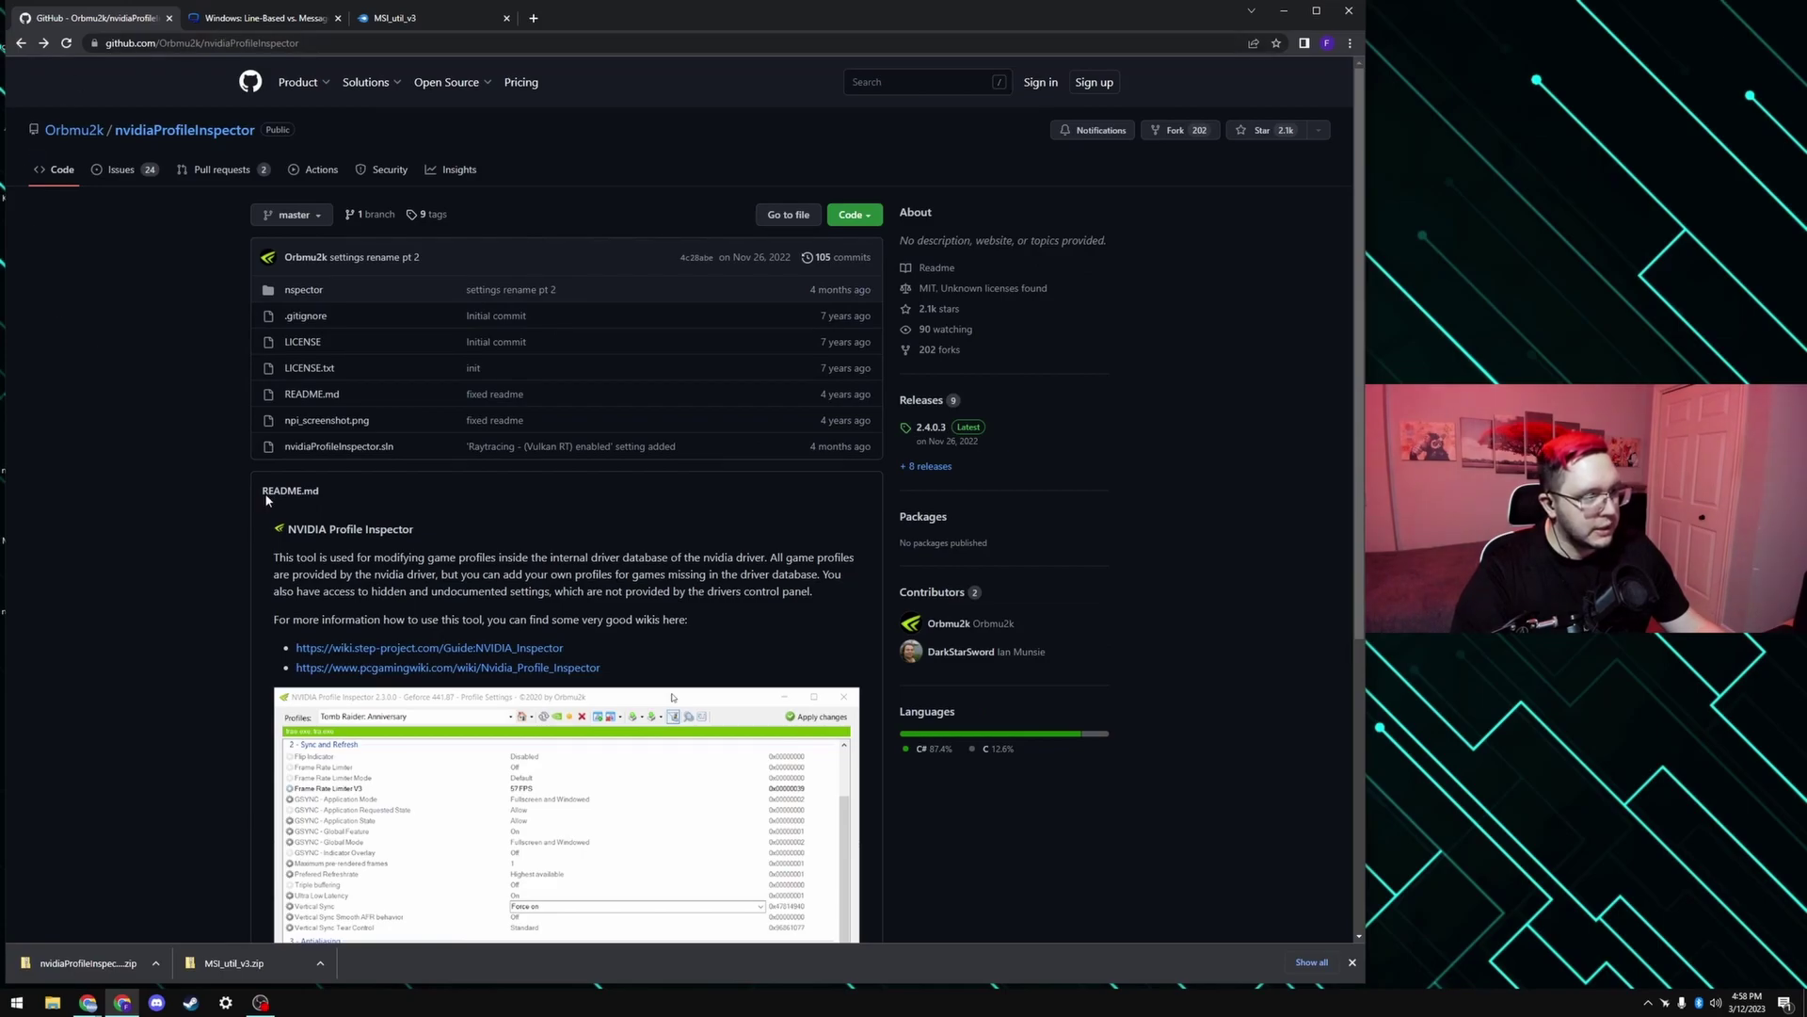
pyautogui.click(948, 442)
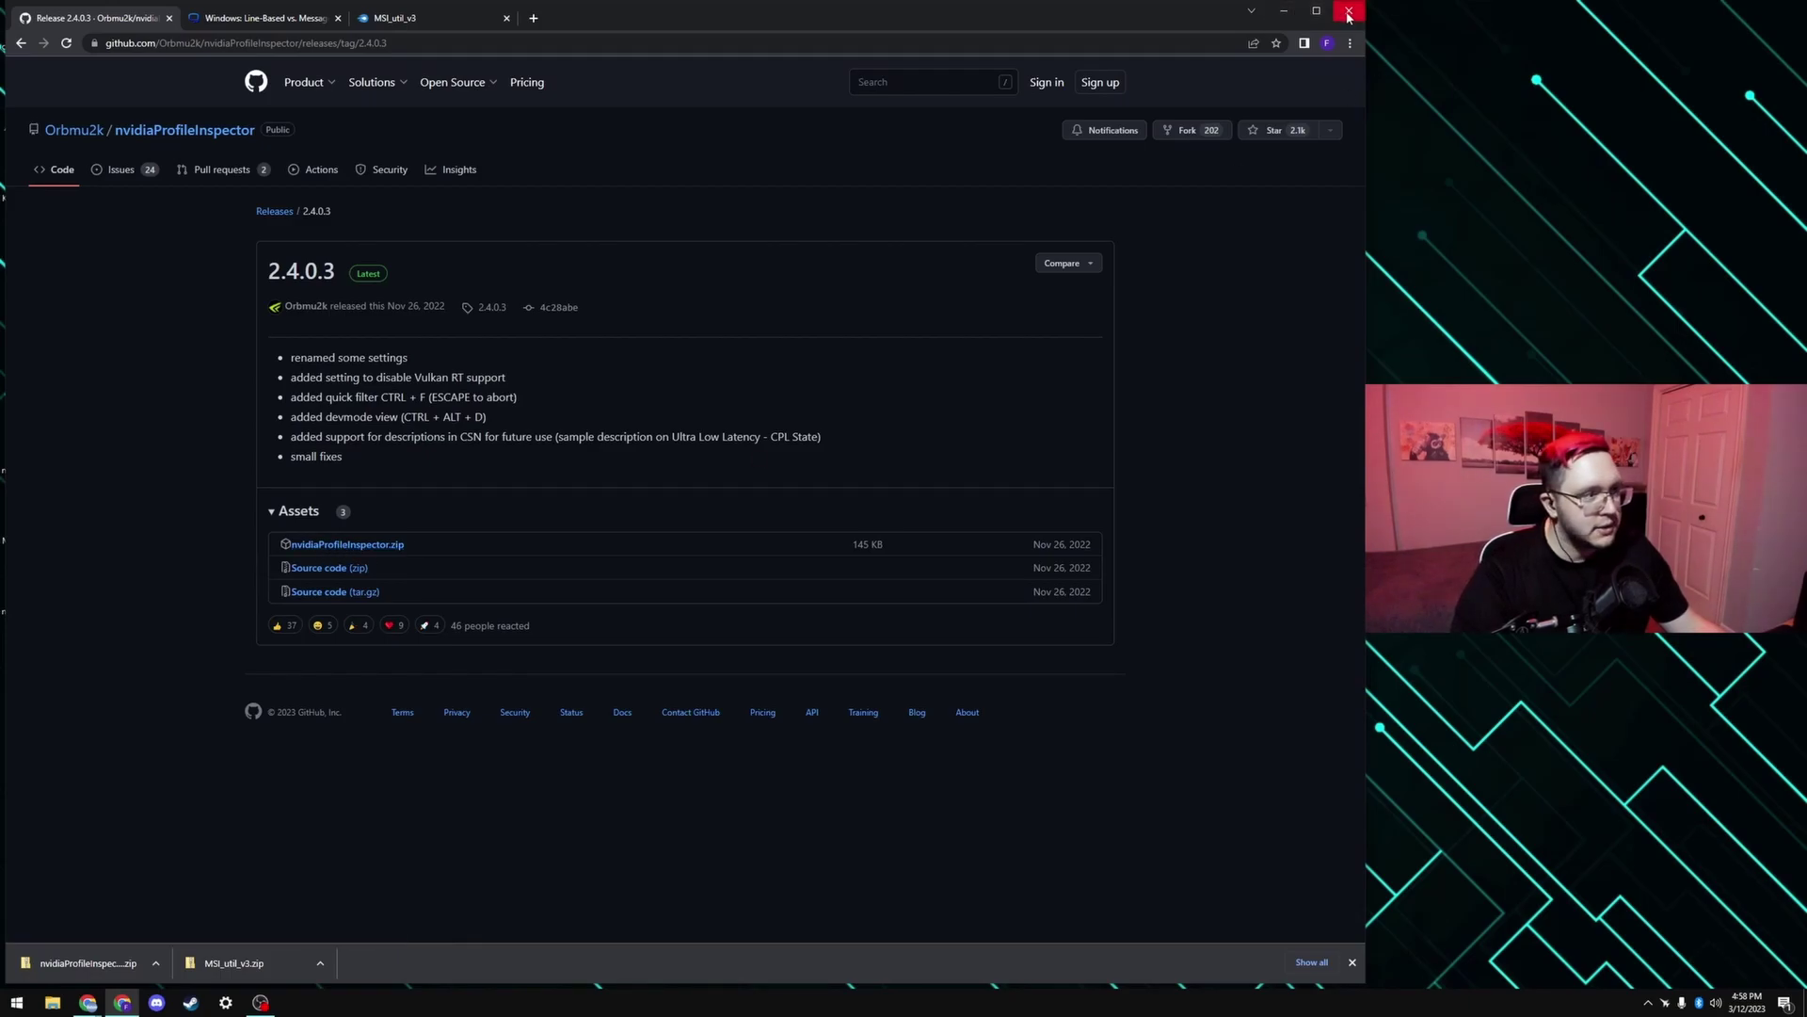
pyautogui.click(1285, 12)
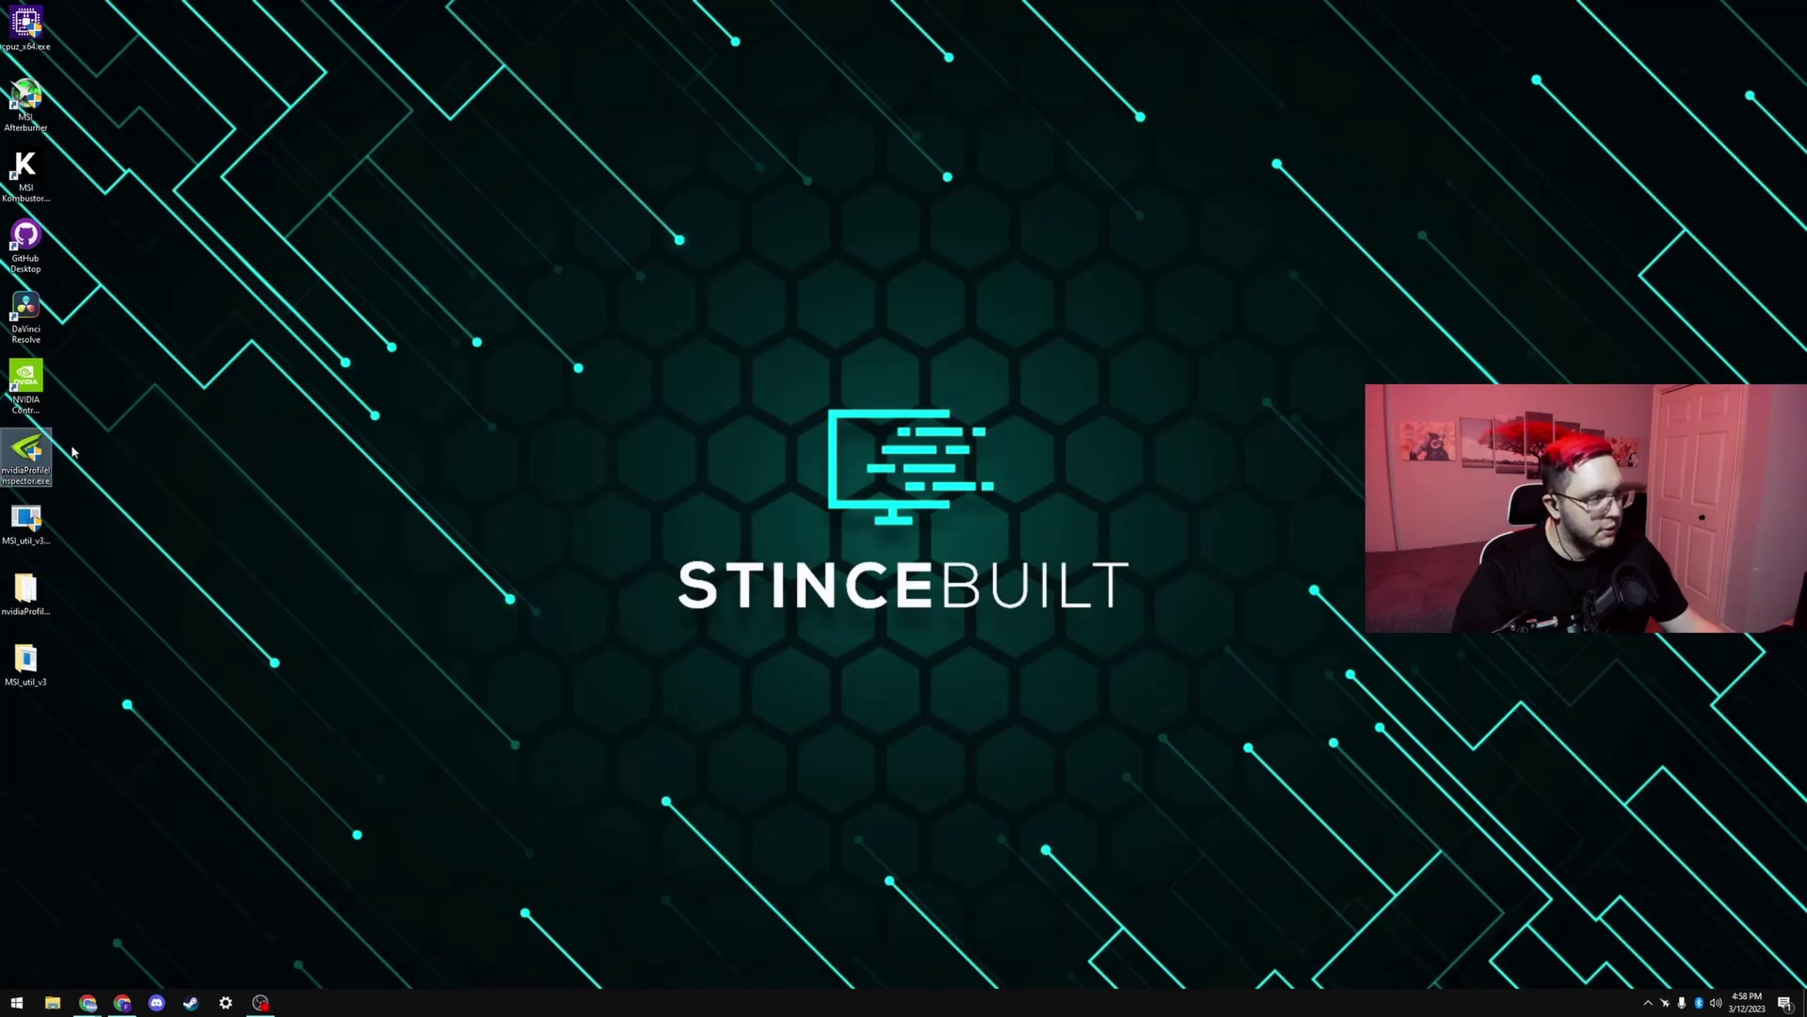
# Launch NVIDIA Profile Inspector and load the Call of Duty: Modern Warfare 2 (2022) profile
pyautogui.doubleClick(36, 480)
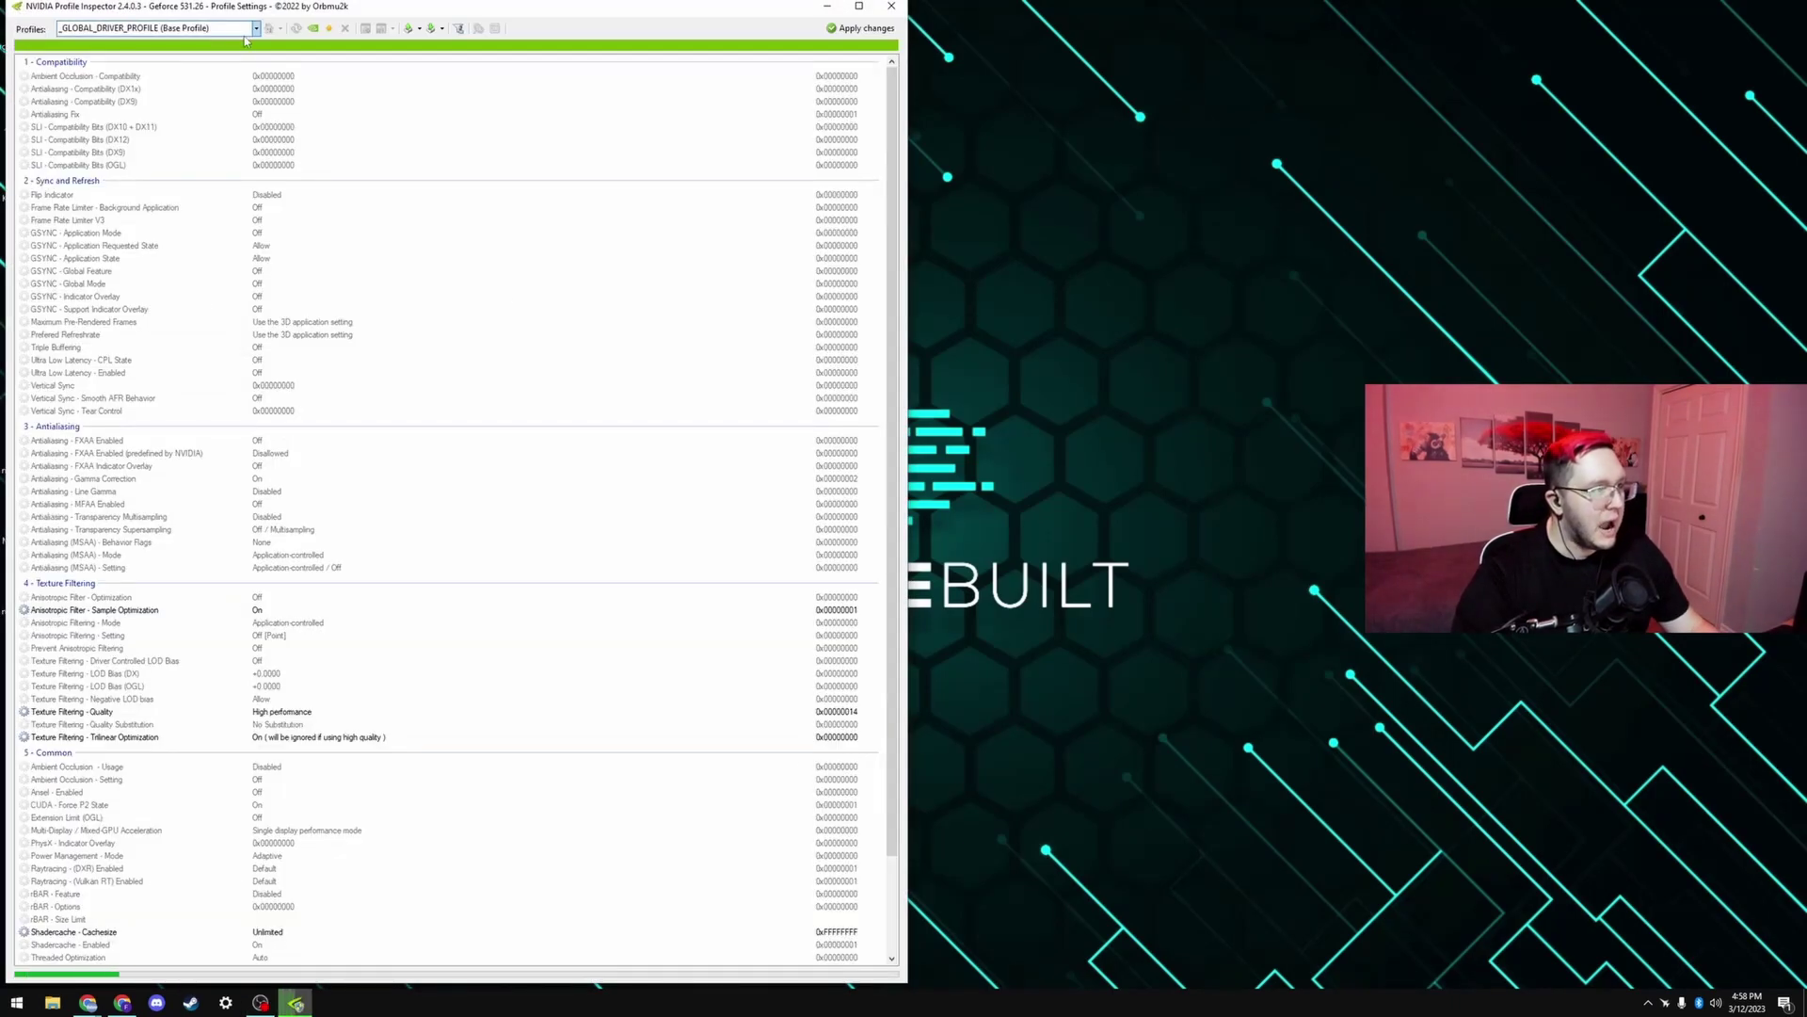
pyautogui.click(189, 29)
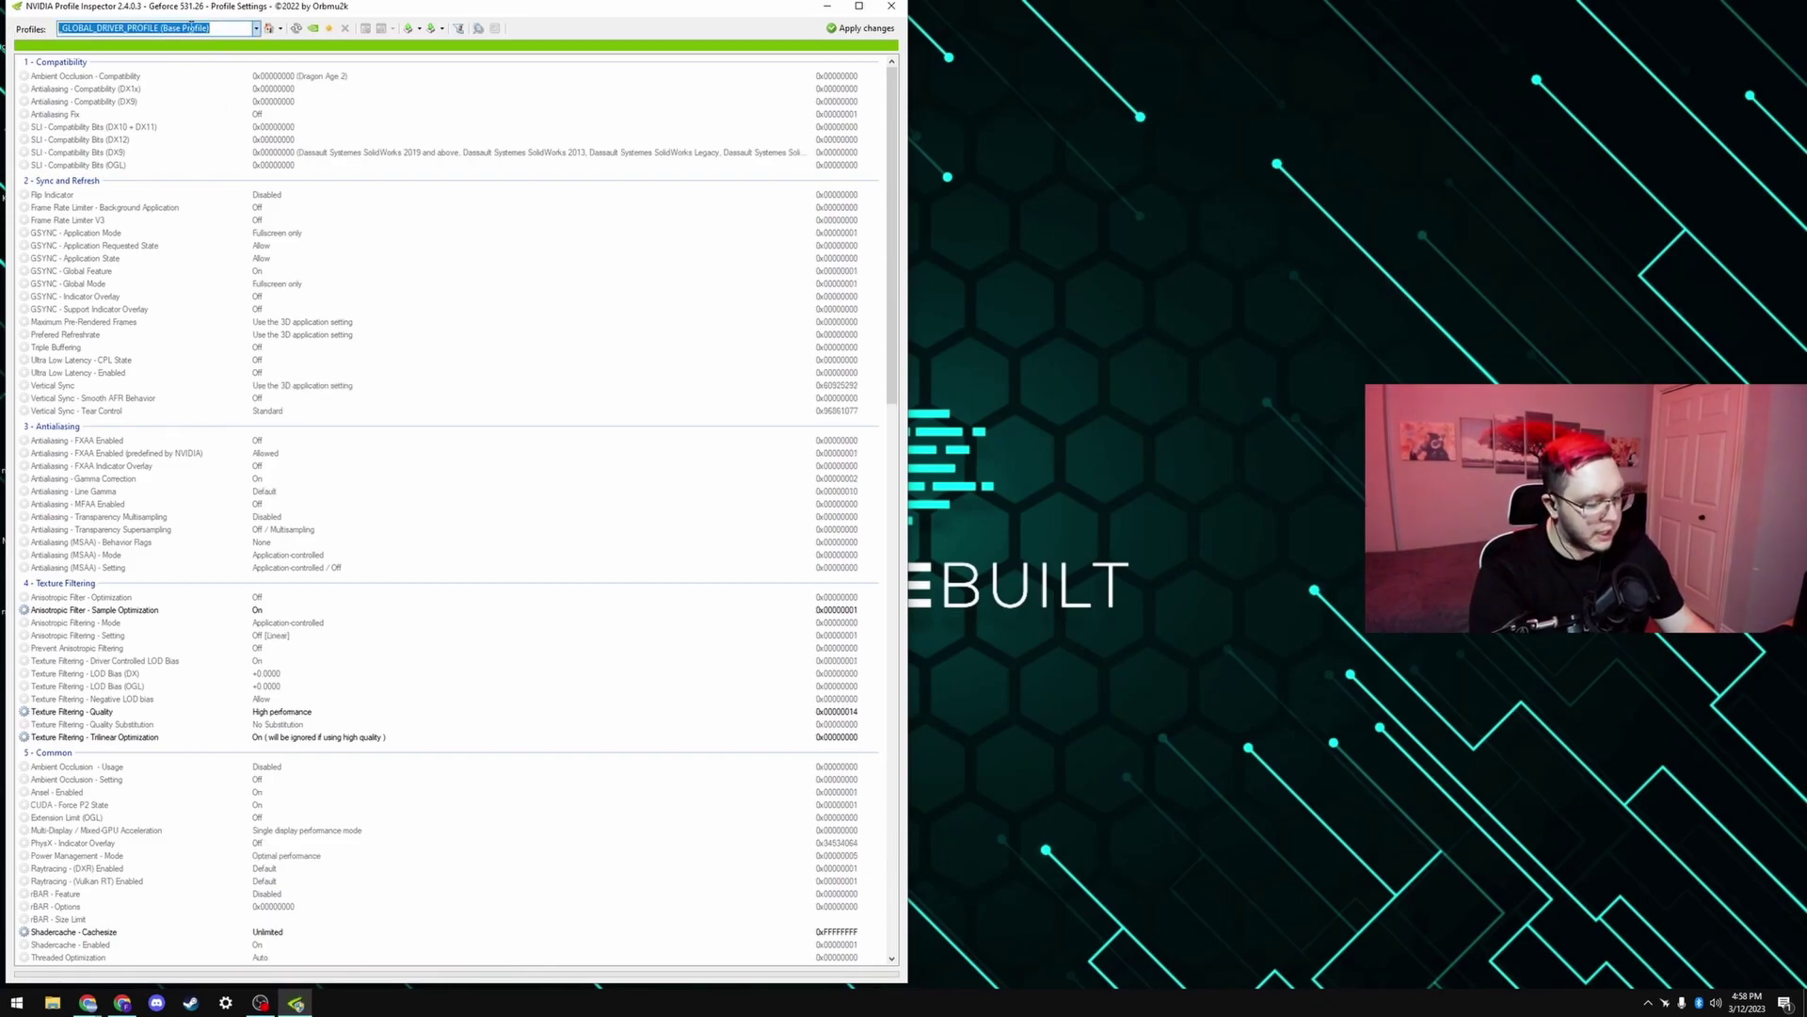
pyautogui.write('call')
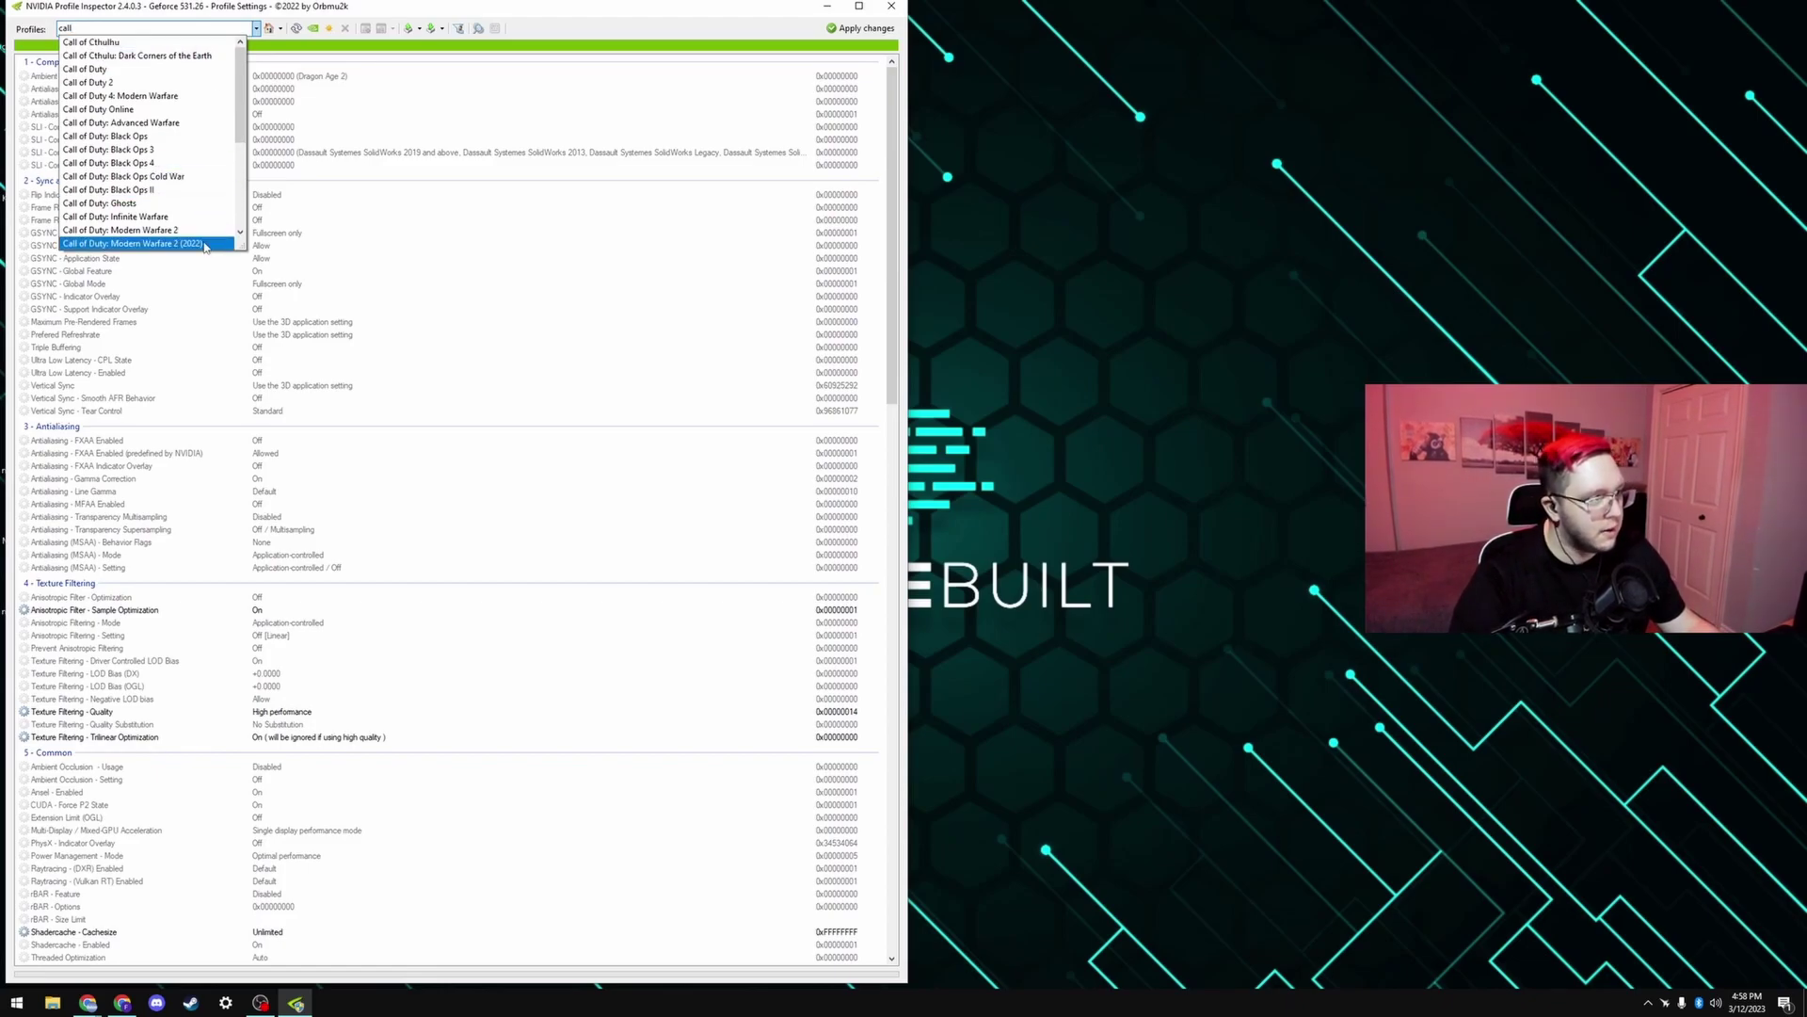
pyautogui.click(205, 247)
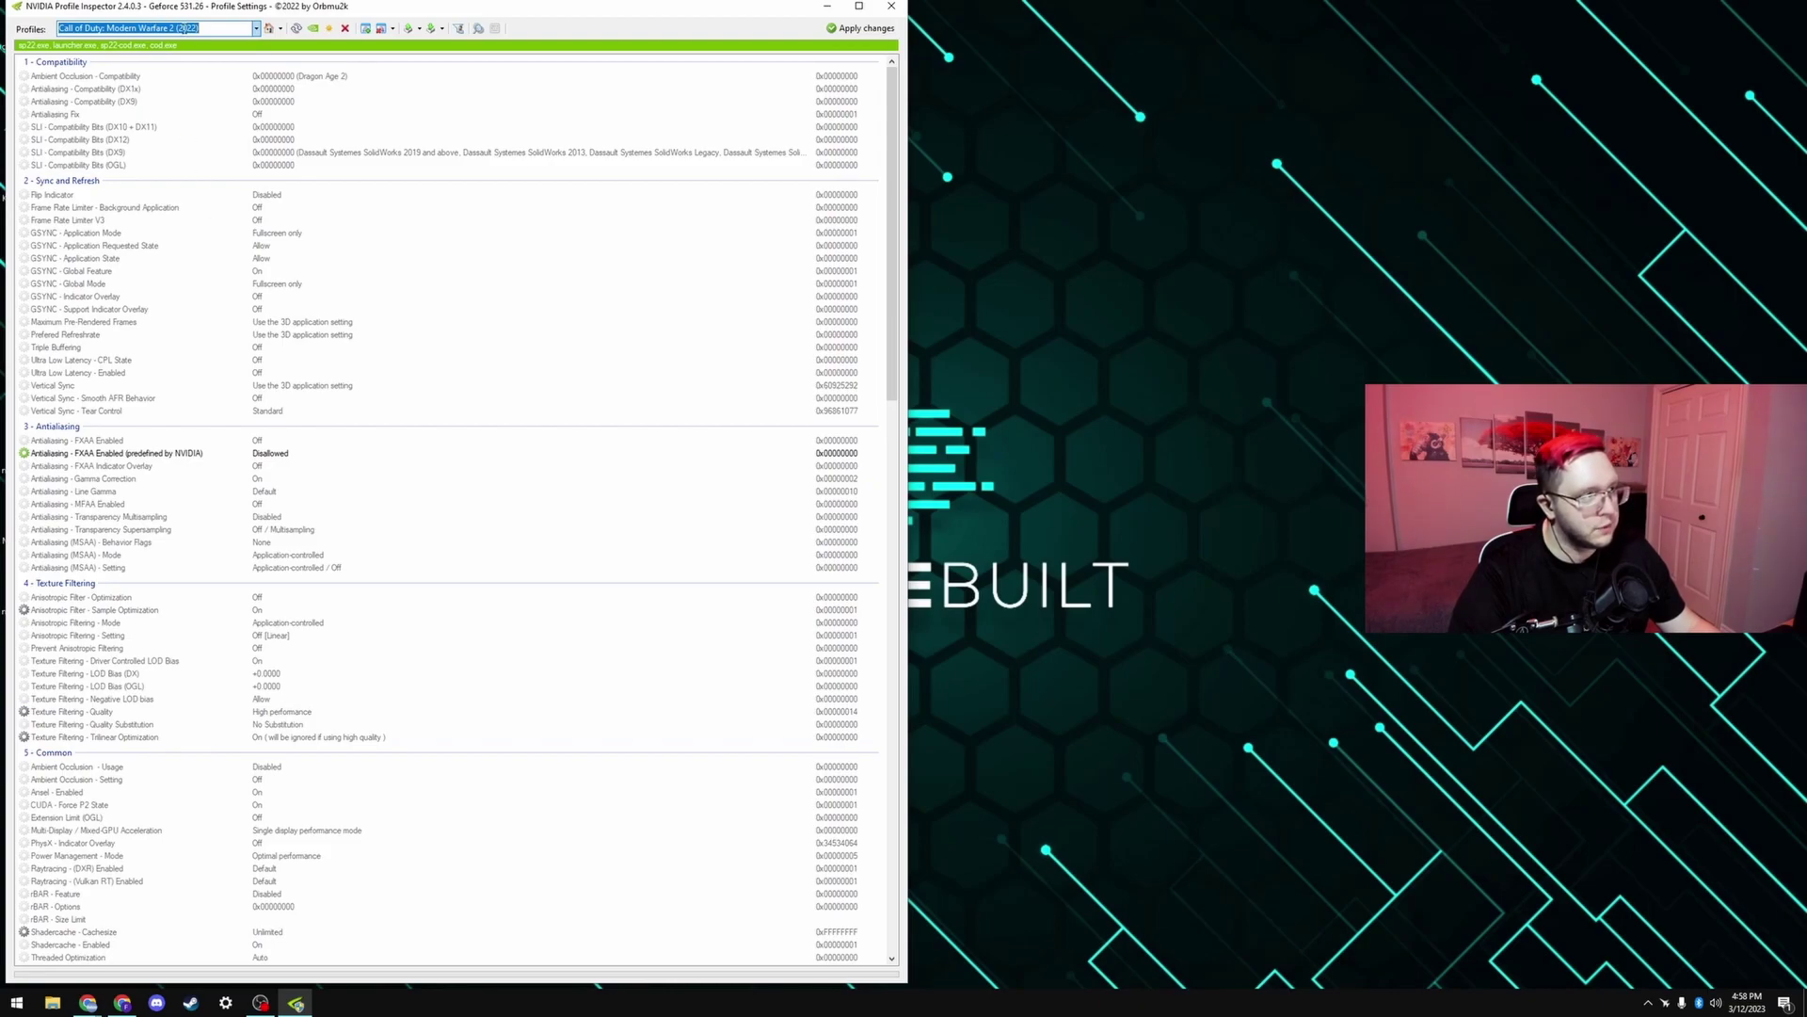
# Set the profile's rBAR - Feature setting to Enabled
pyautogui.scroll(-7, 223, 476)
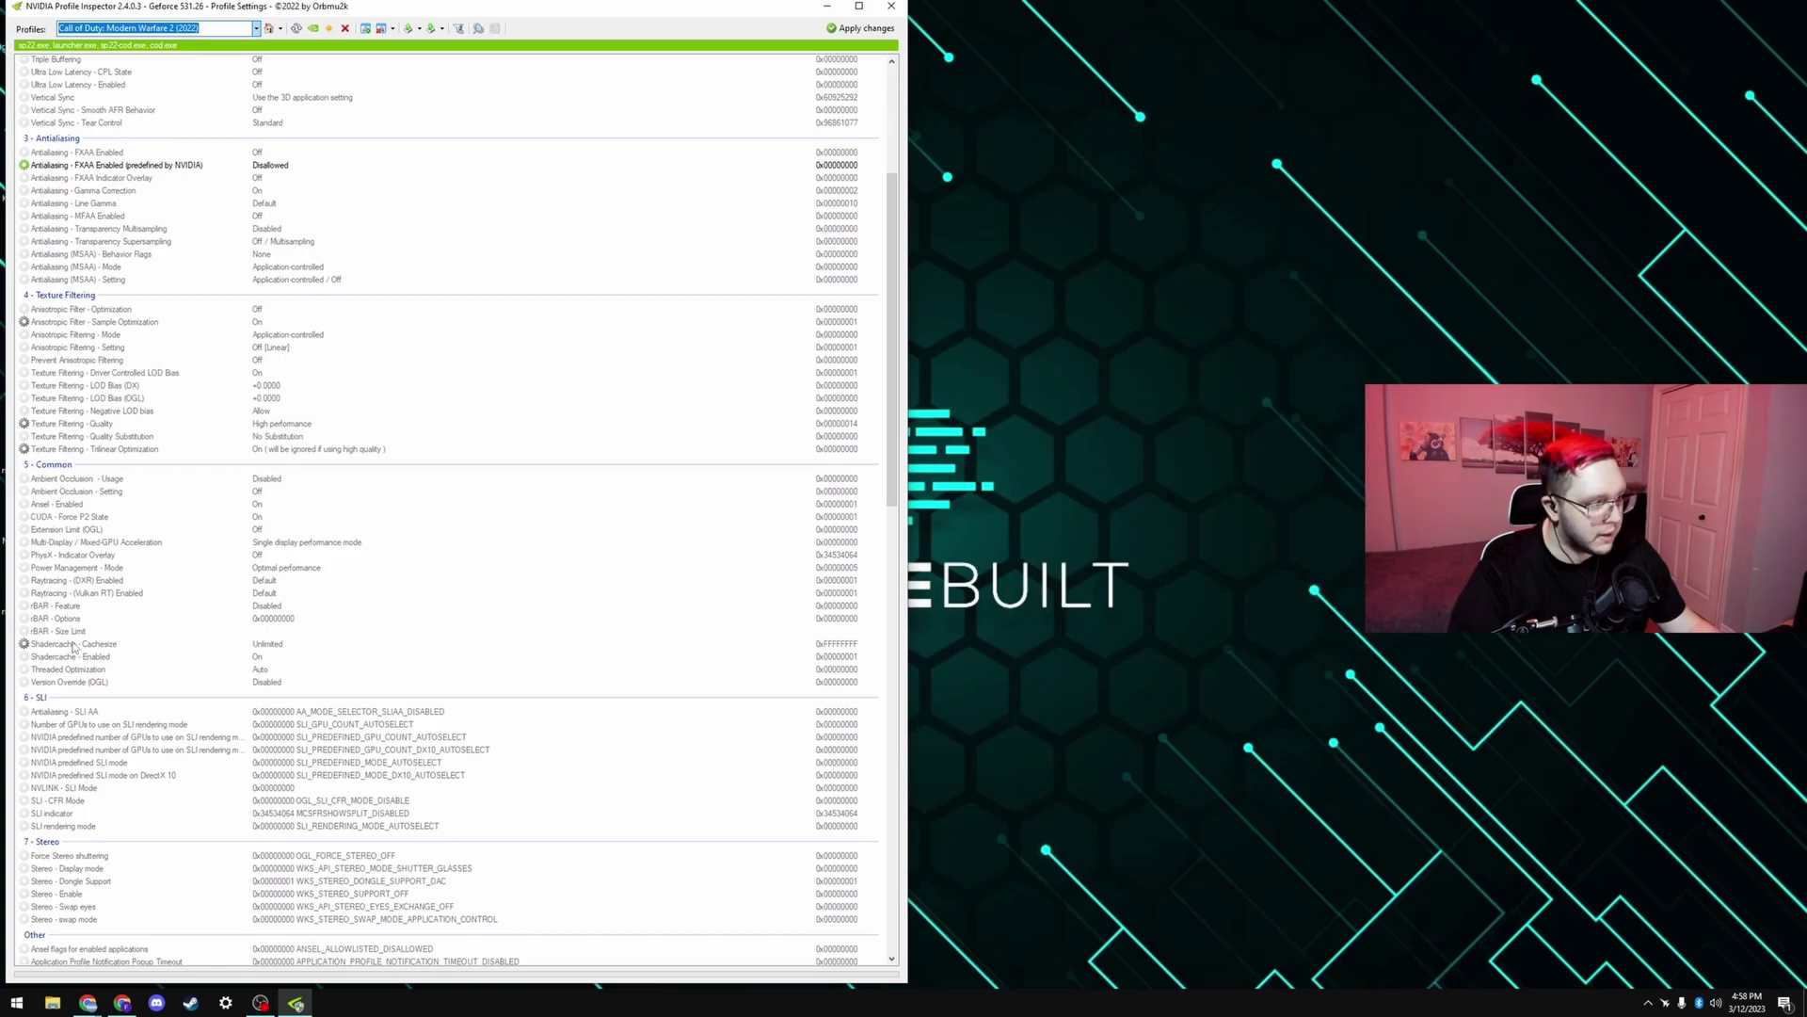
pyautogui.click(83, 608)
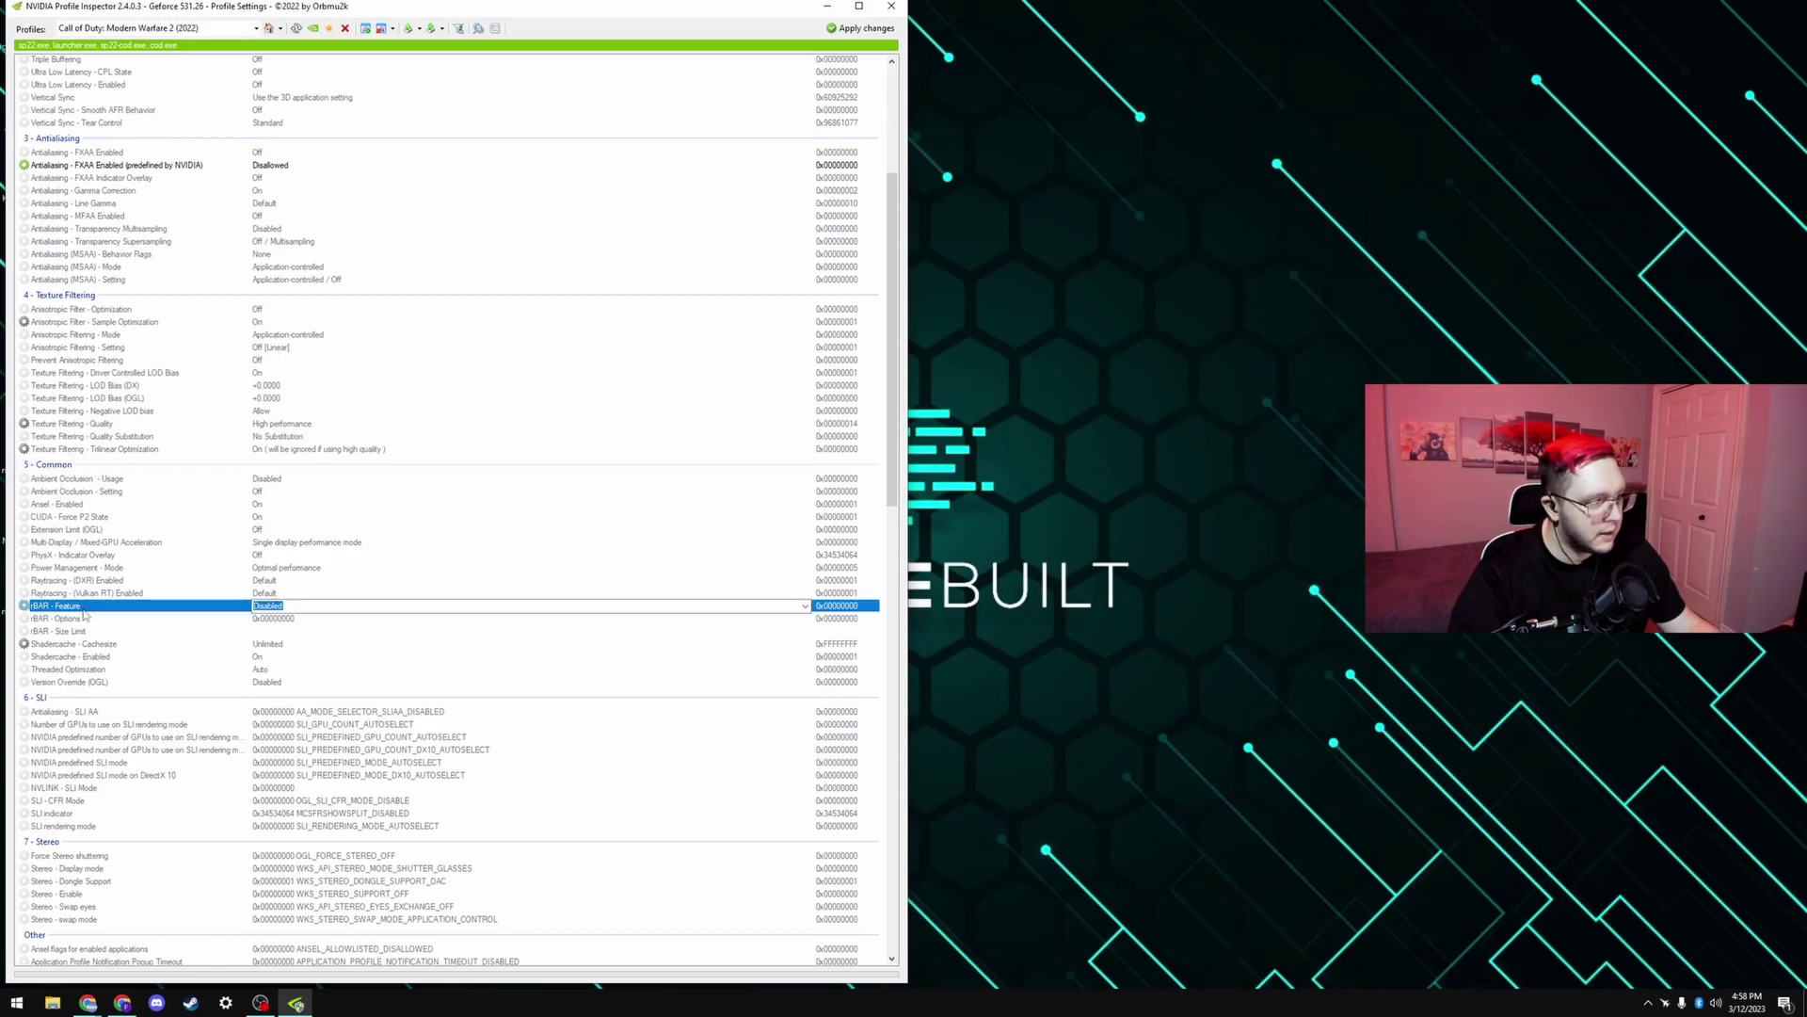
pyautogui.click(289, 605)
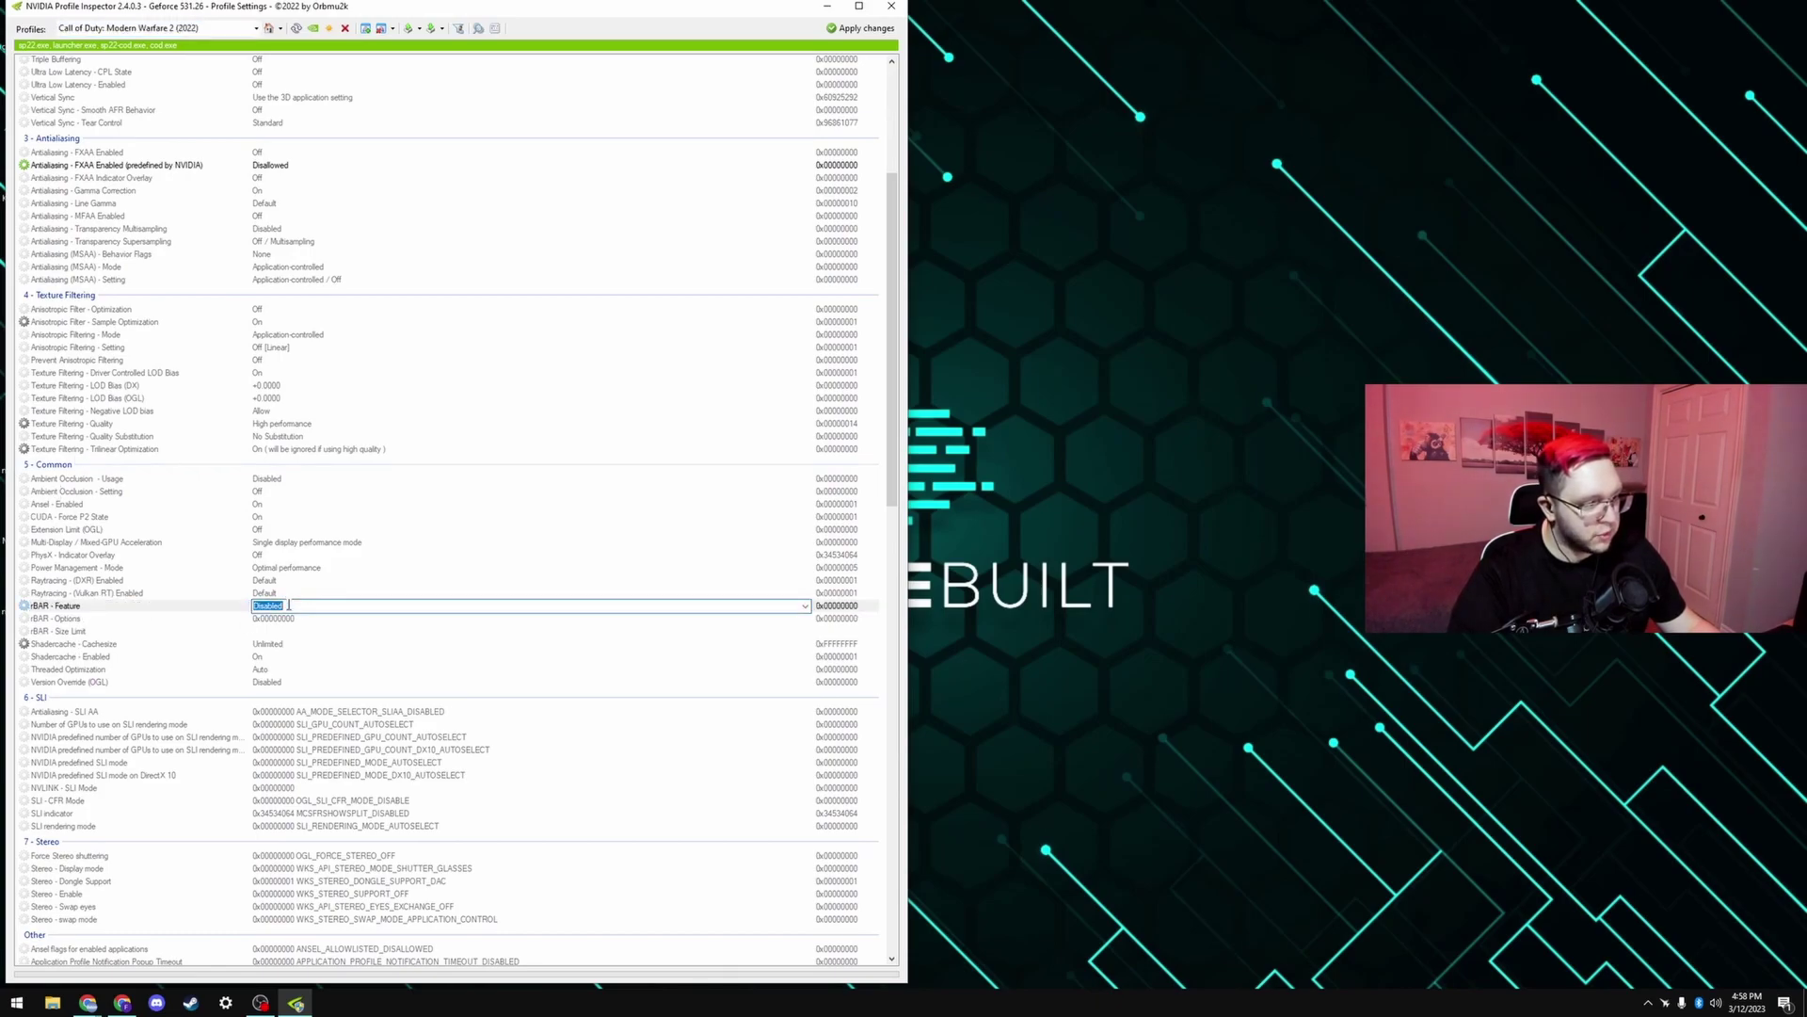
pyautogui.click(805, 606)
pyautogui.click(331, 632)
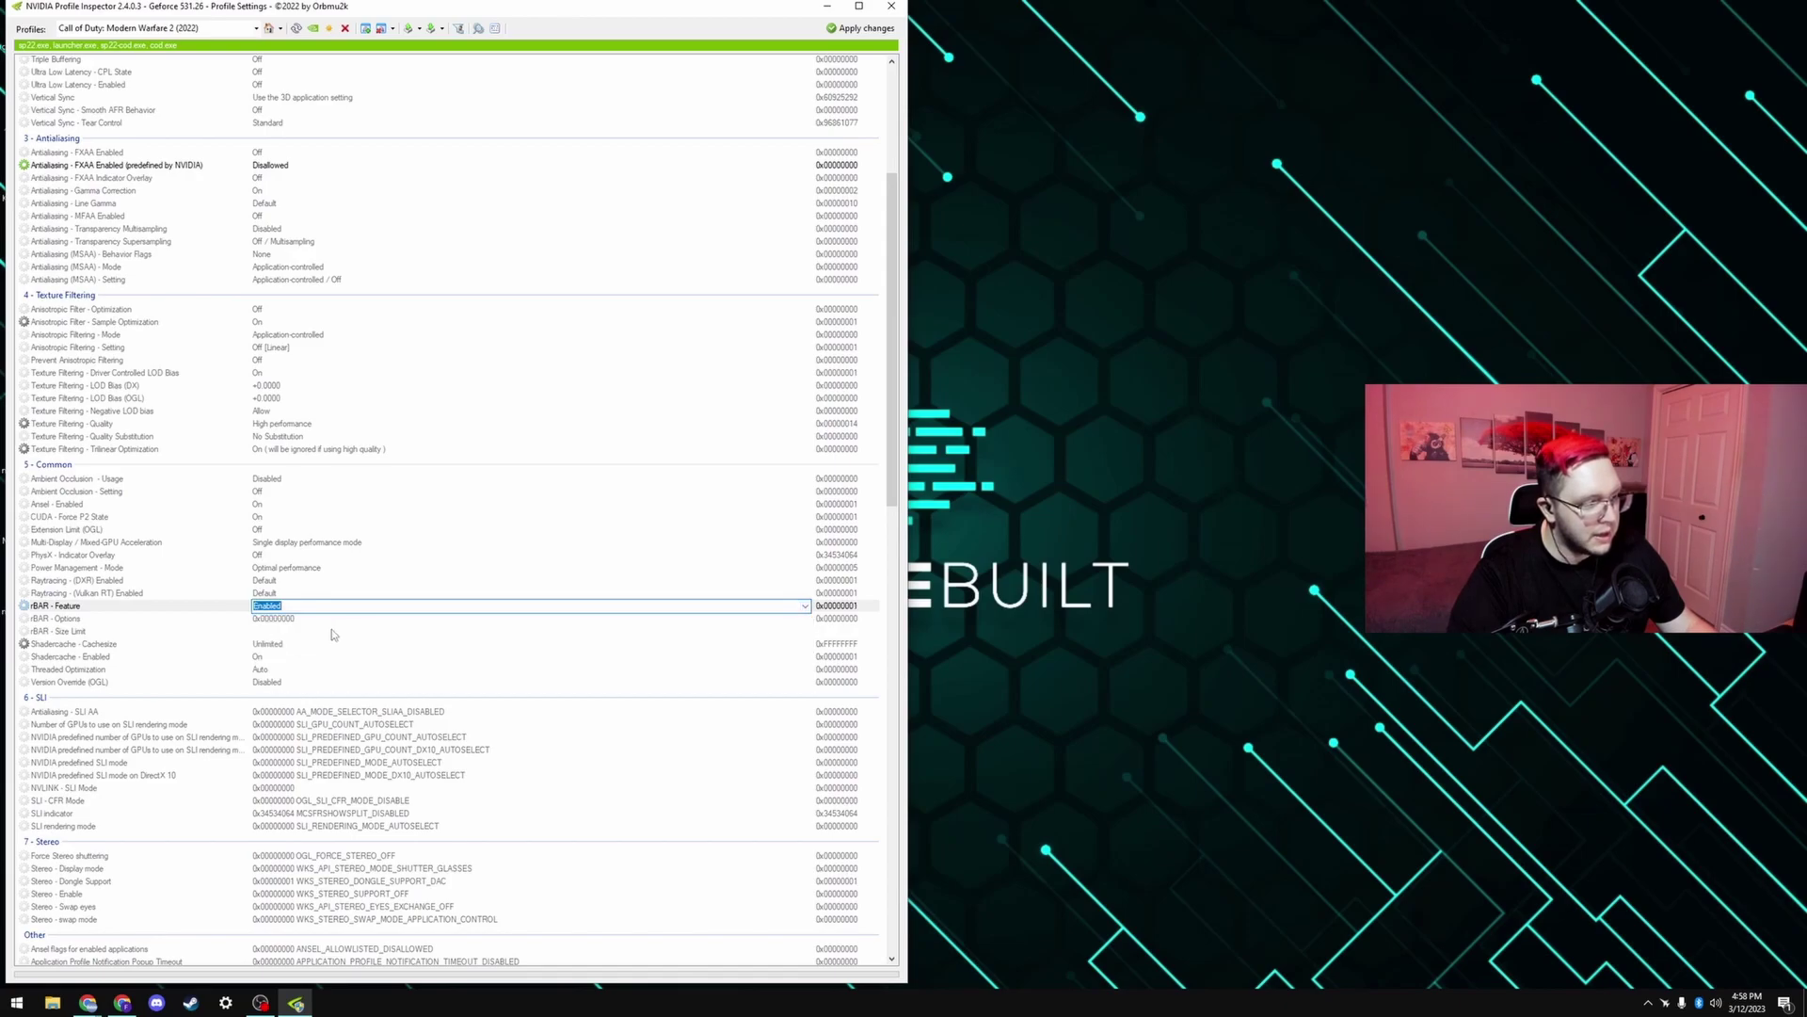
# Set rBAR - Options to 0x00000001 and choose the first rBAR - Size Limit preset
pyautogui.click(165, 619)
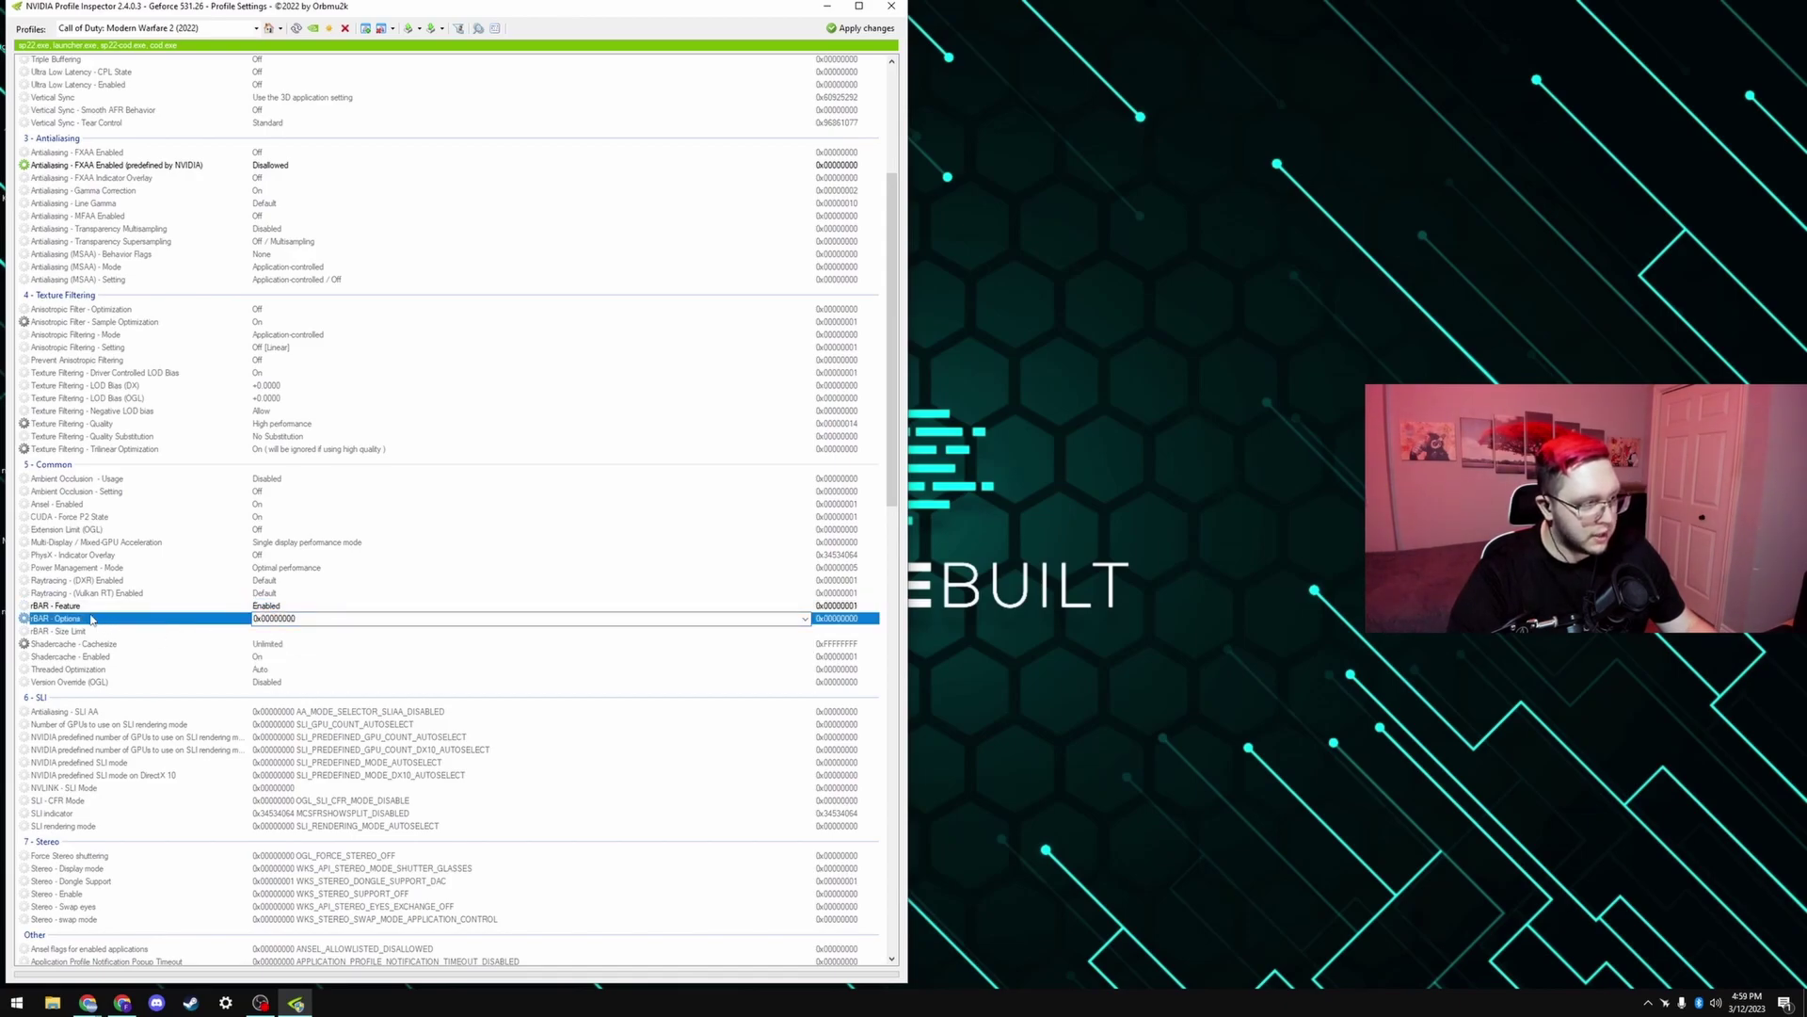
pyautogui.click(326, 620)
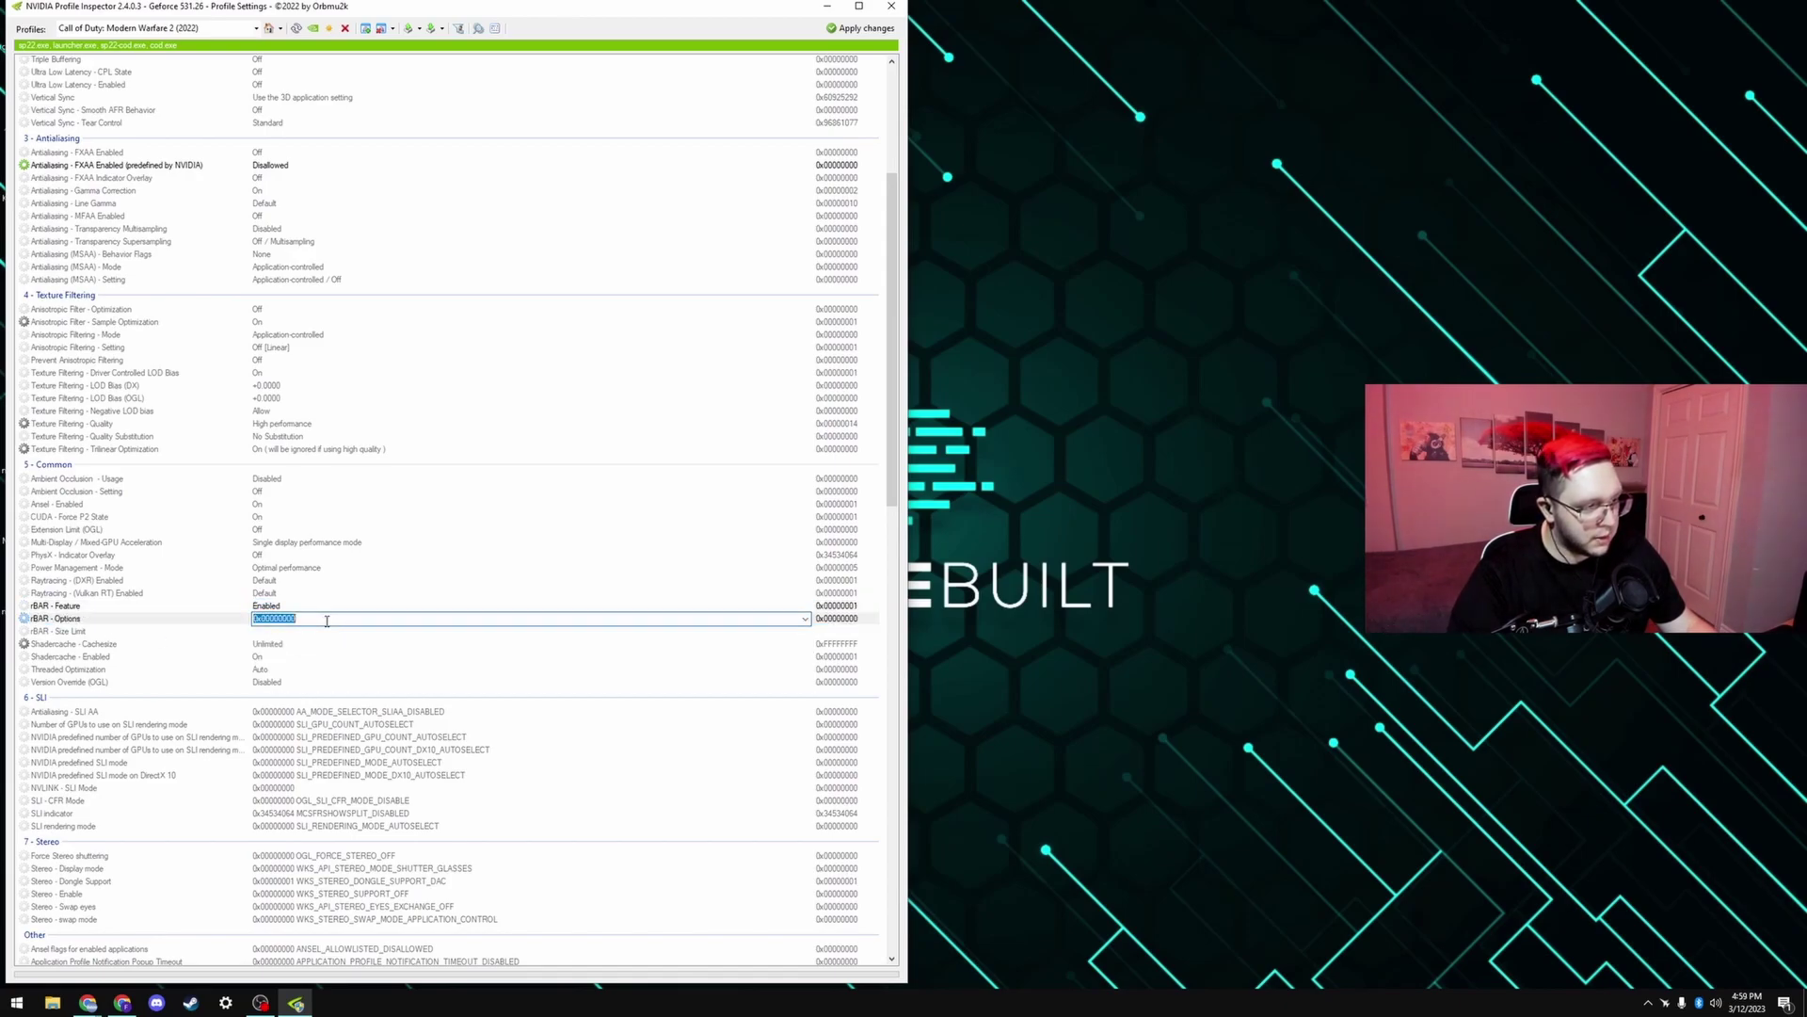
pyautogui.click(805, 619)
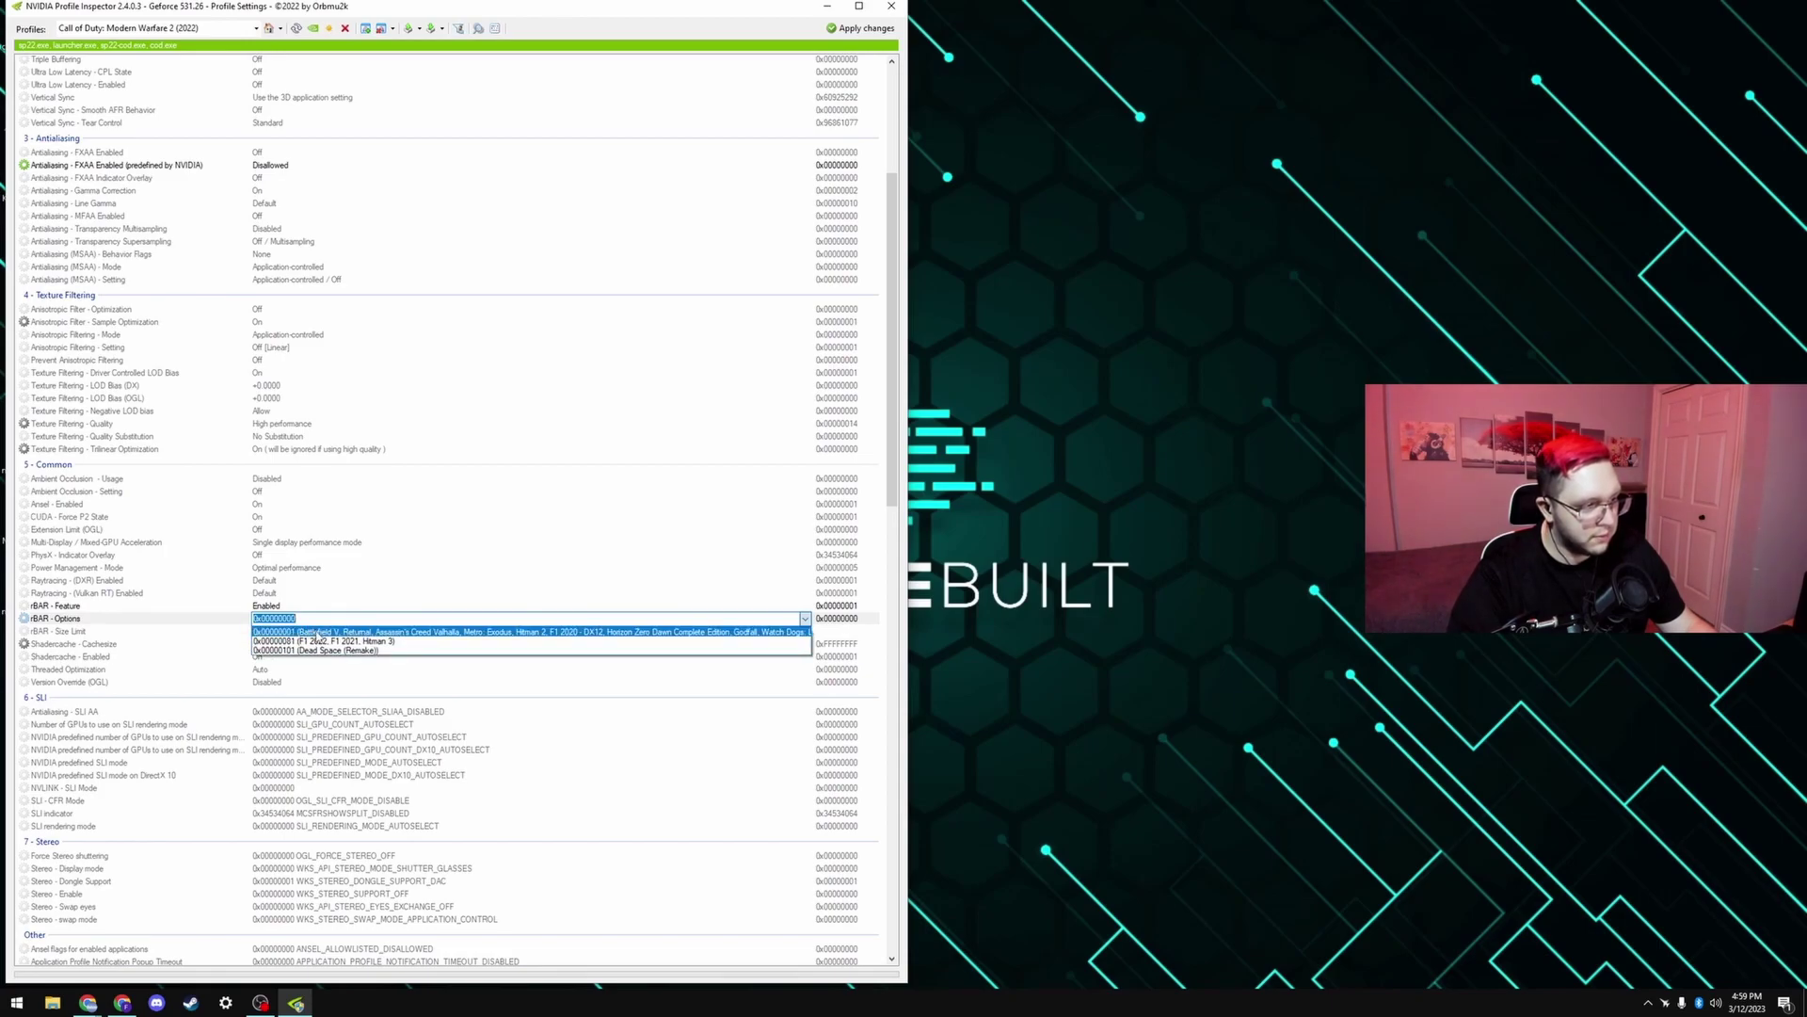
pyautogui.click(318, 632)
pyautogui.click(331, 633)
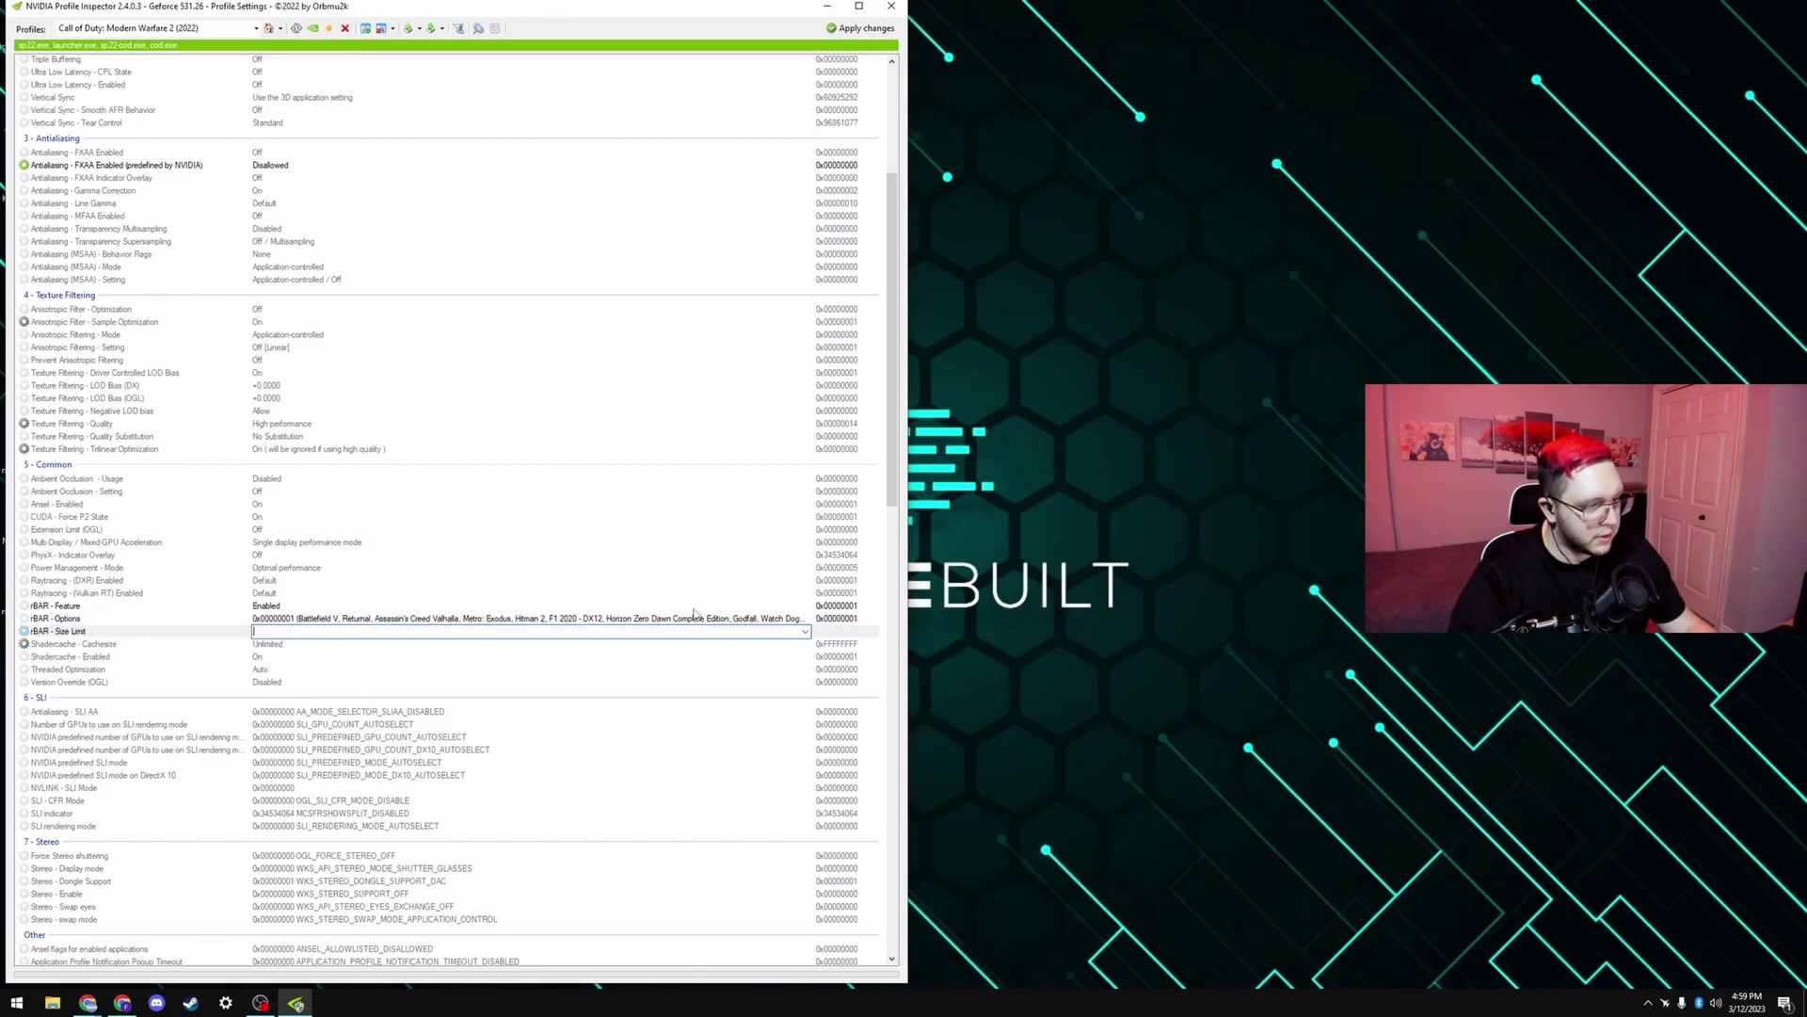
pyautogui.click(806, 633)
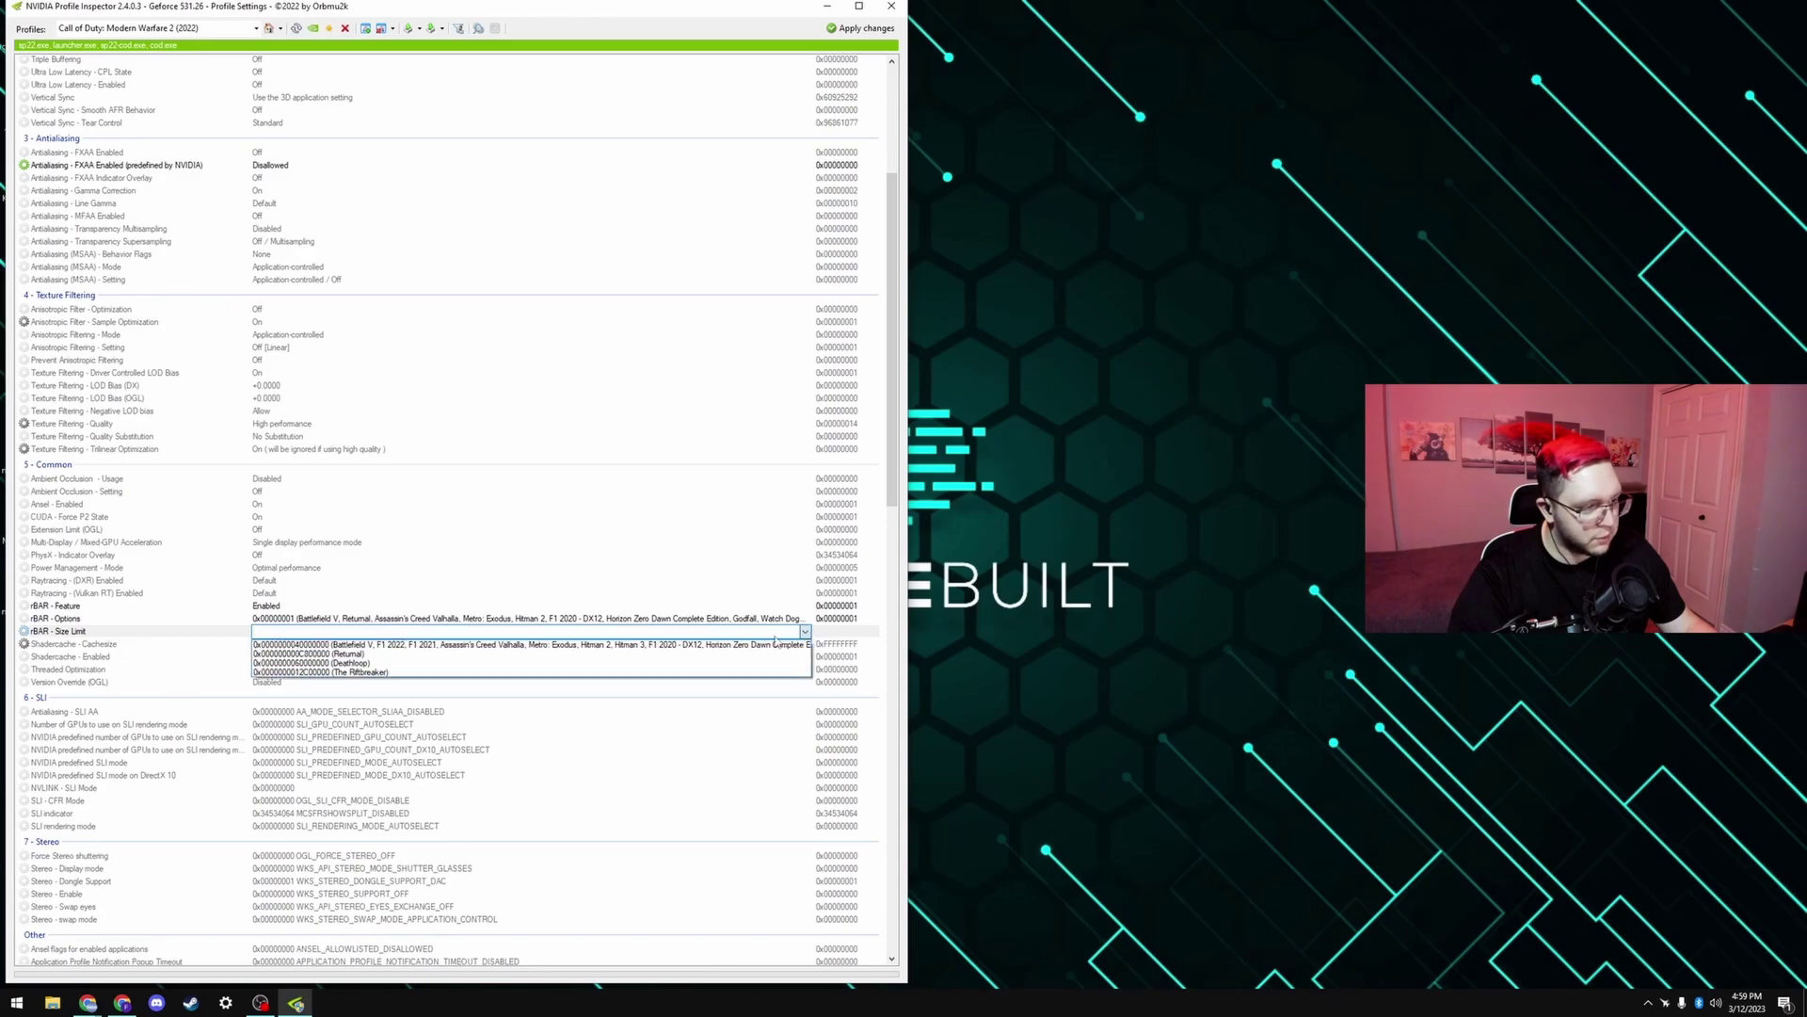
pyautogui.click(455, 645)
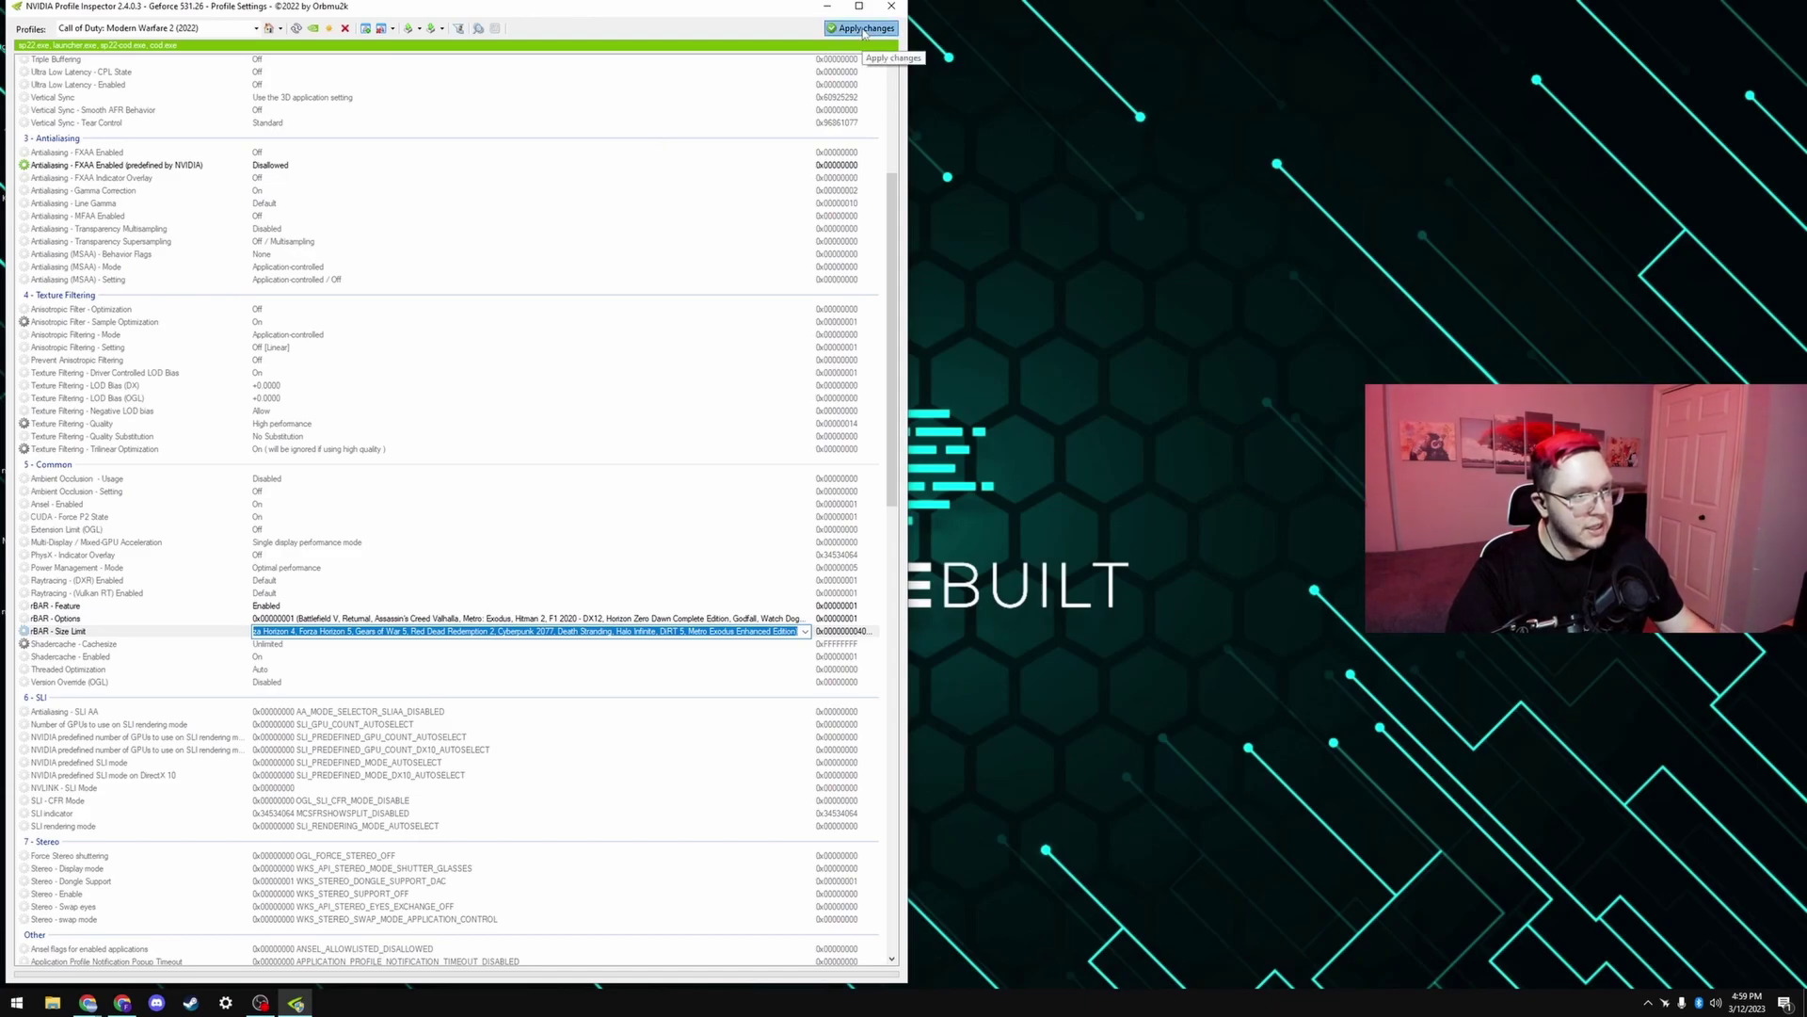
pyautogui.scroll(7, 841, 258)
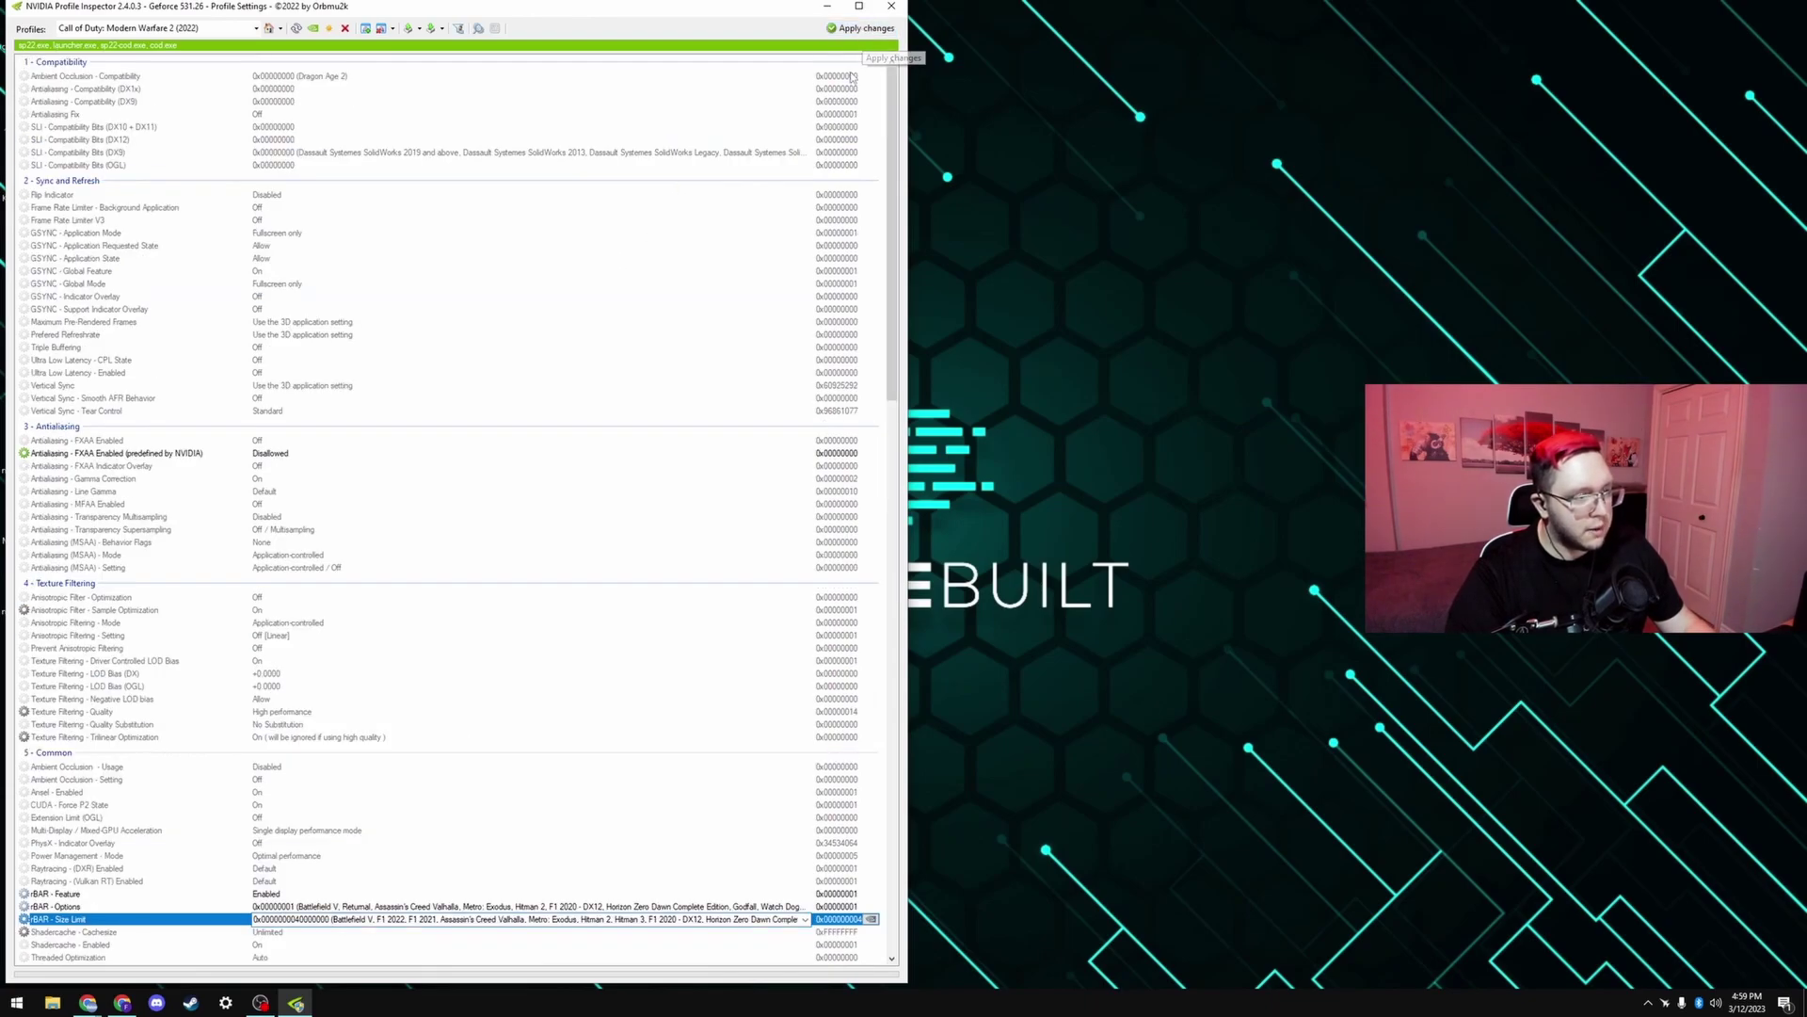
# Restore the Modern Warfare 2 profile to NVIDIA defaults, returning rBAR Feature to Disabled and Options to 0x00000000
pyautogui.click(314, 29)
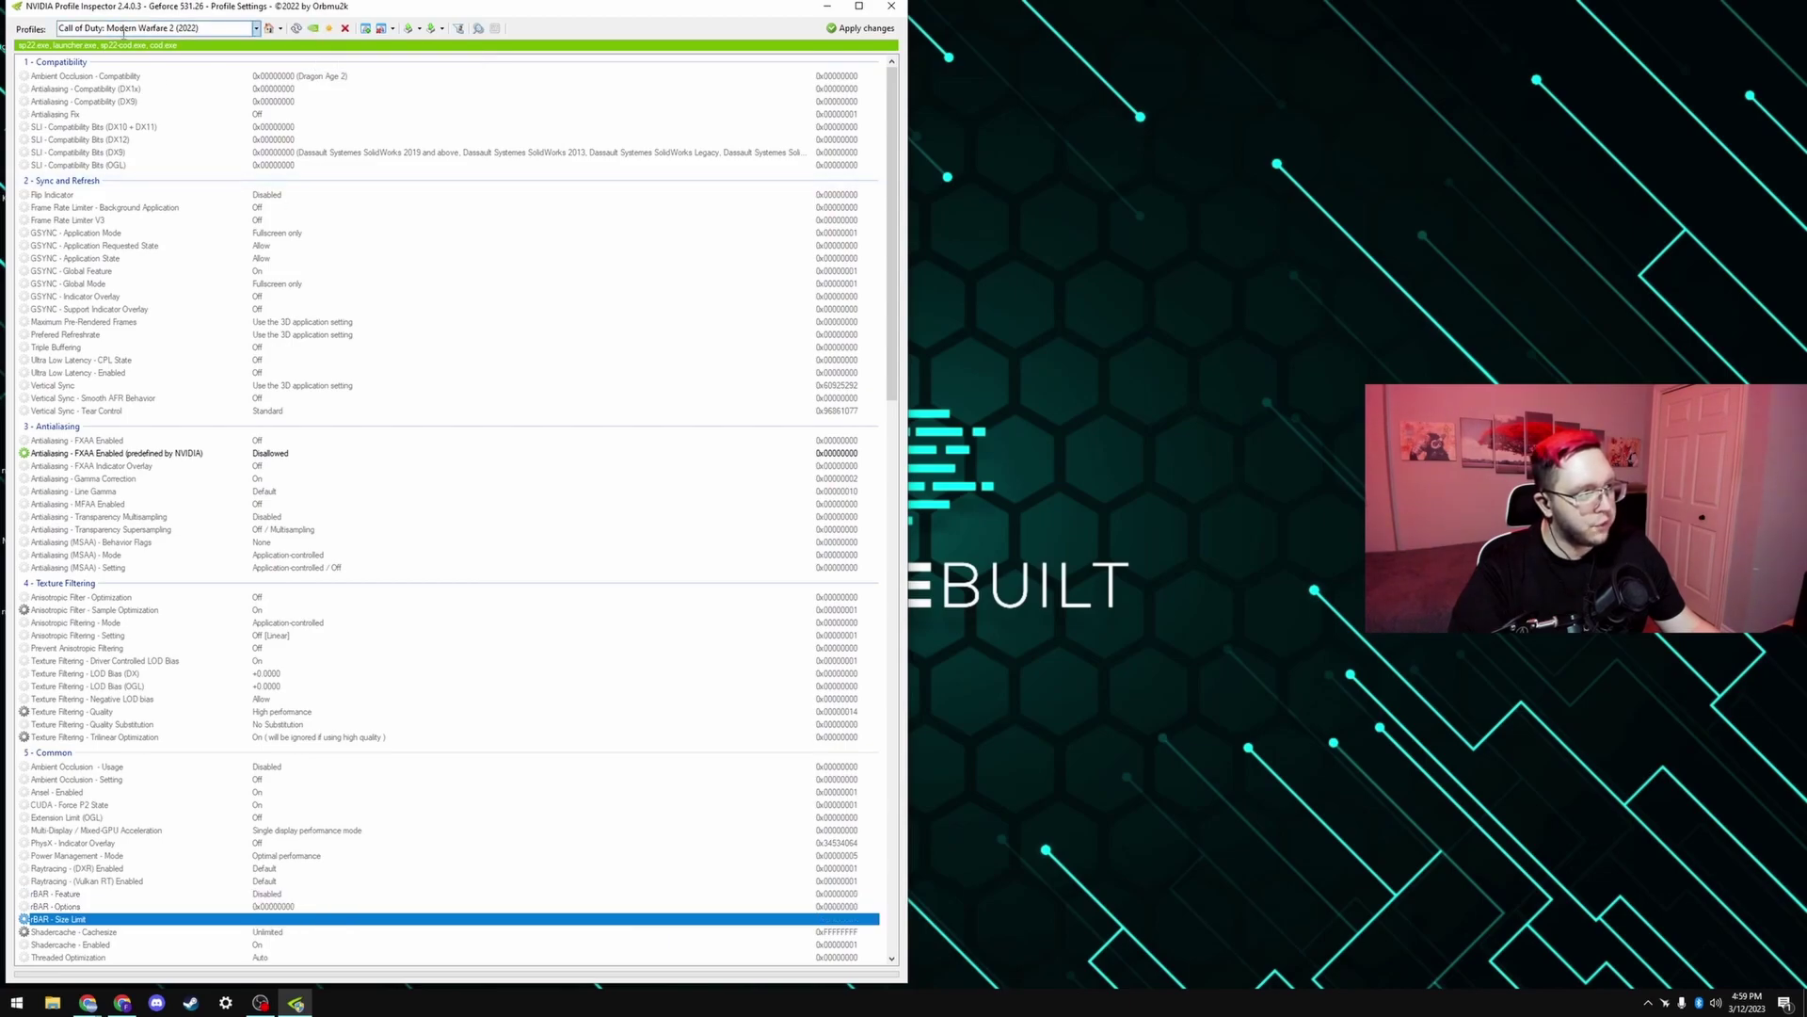
pyautogui.scroll(-4, 316, 743)
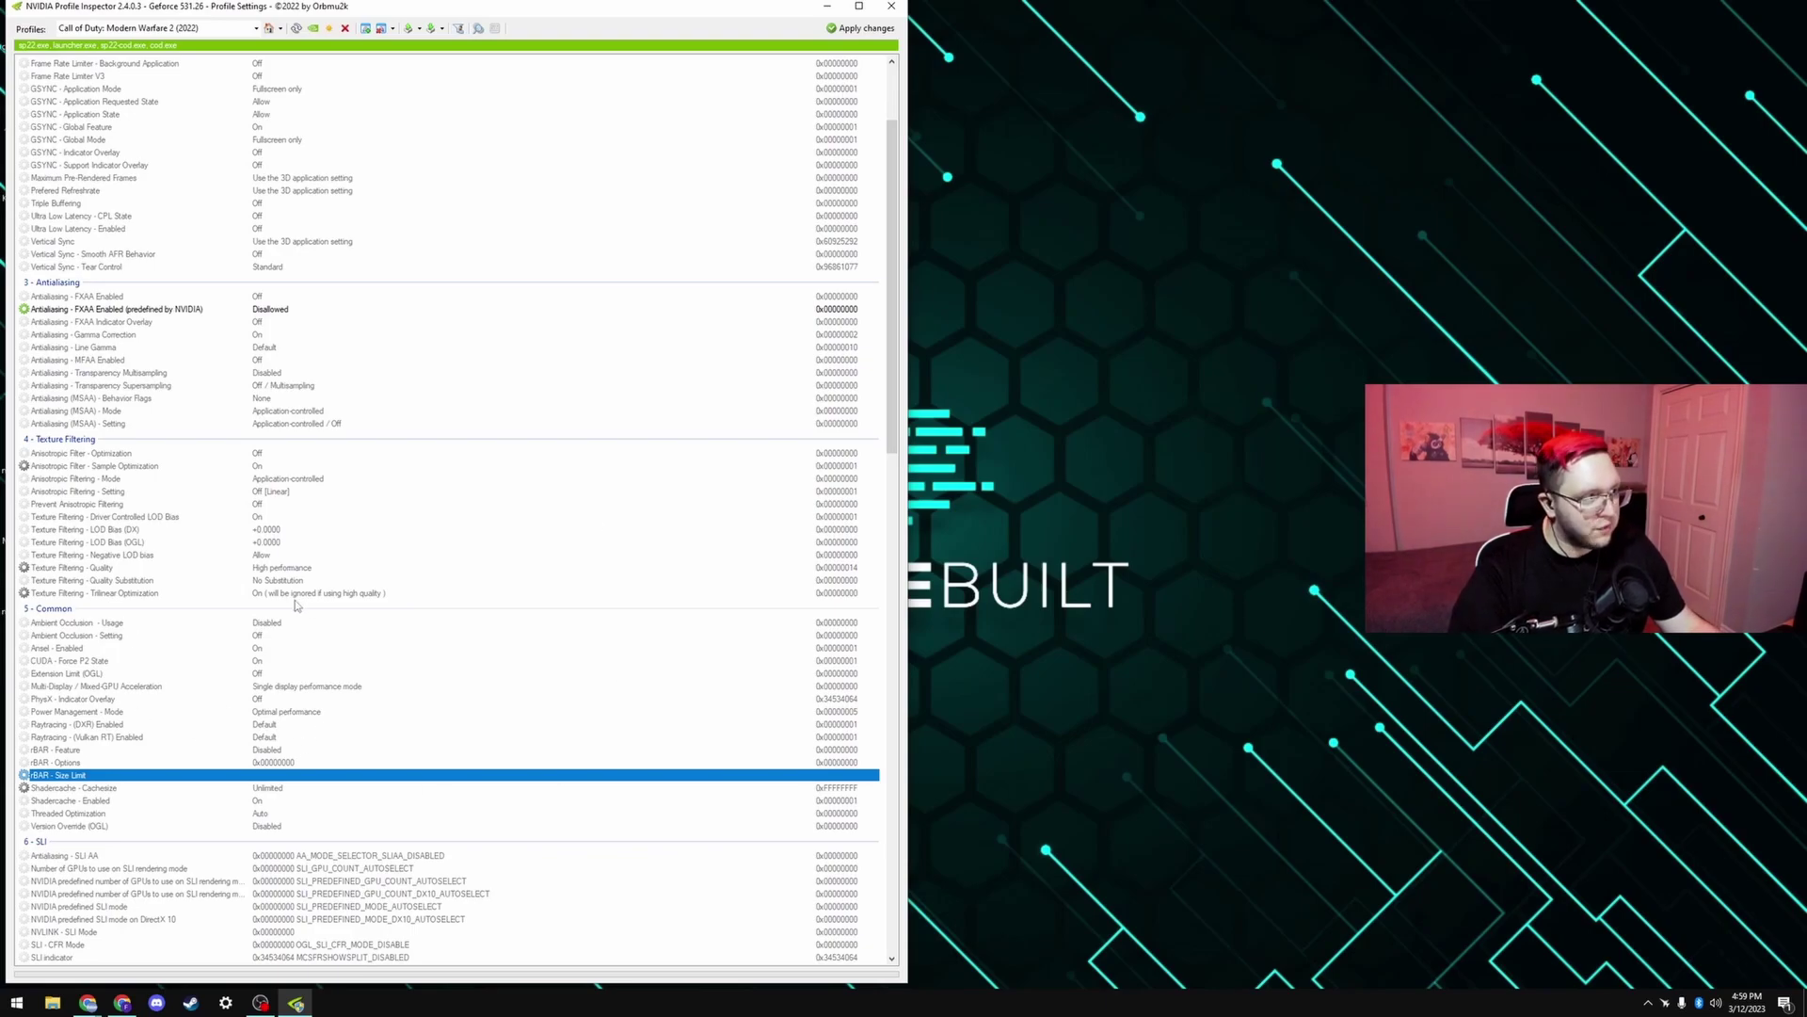
pyautogui.rightClick(1174, 366)
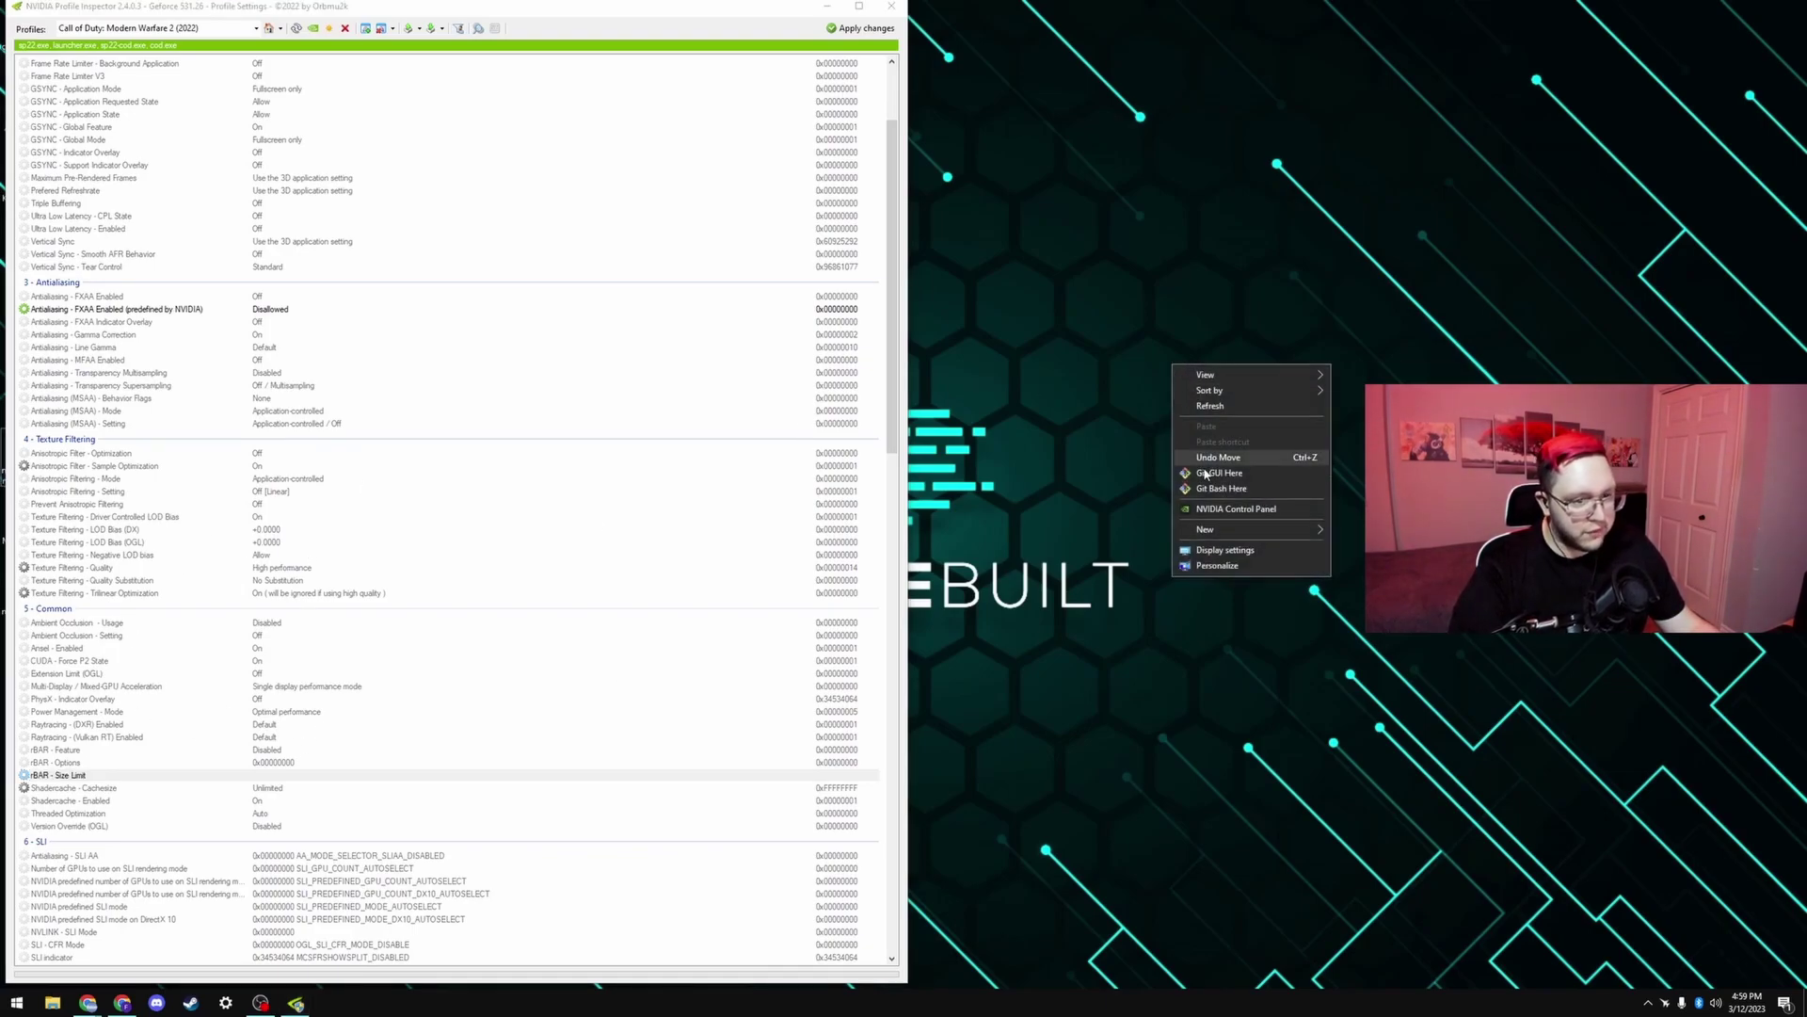
pyautogui.click(626, 27)
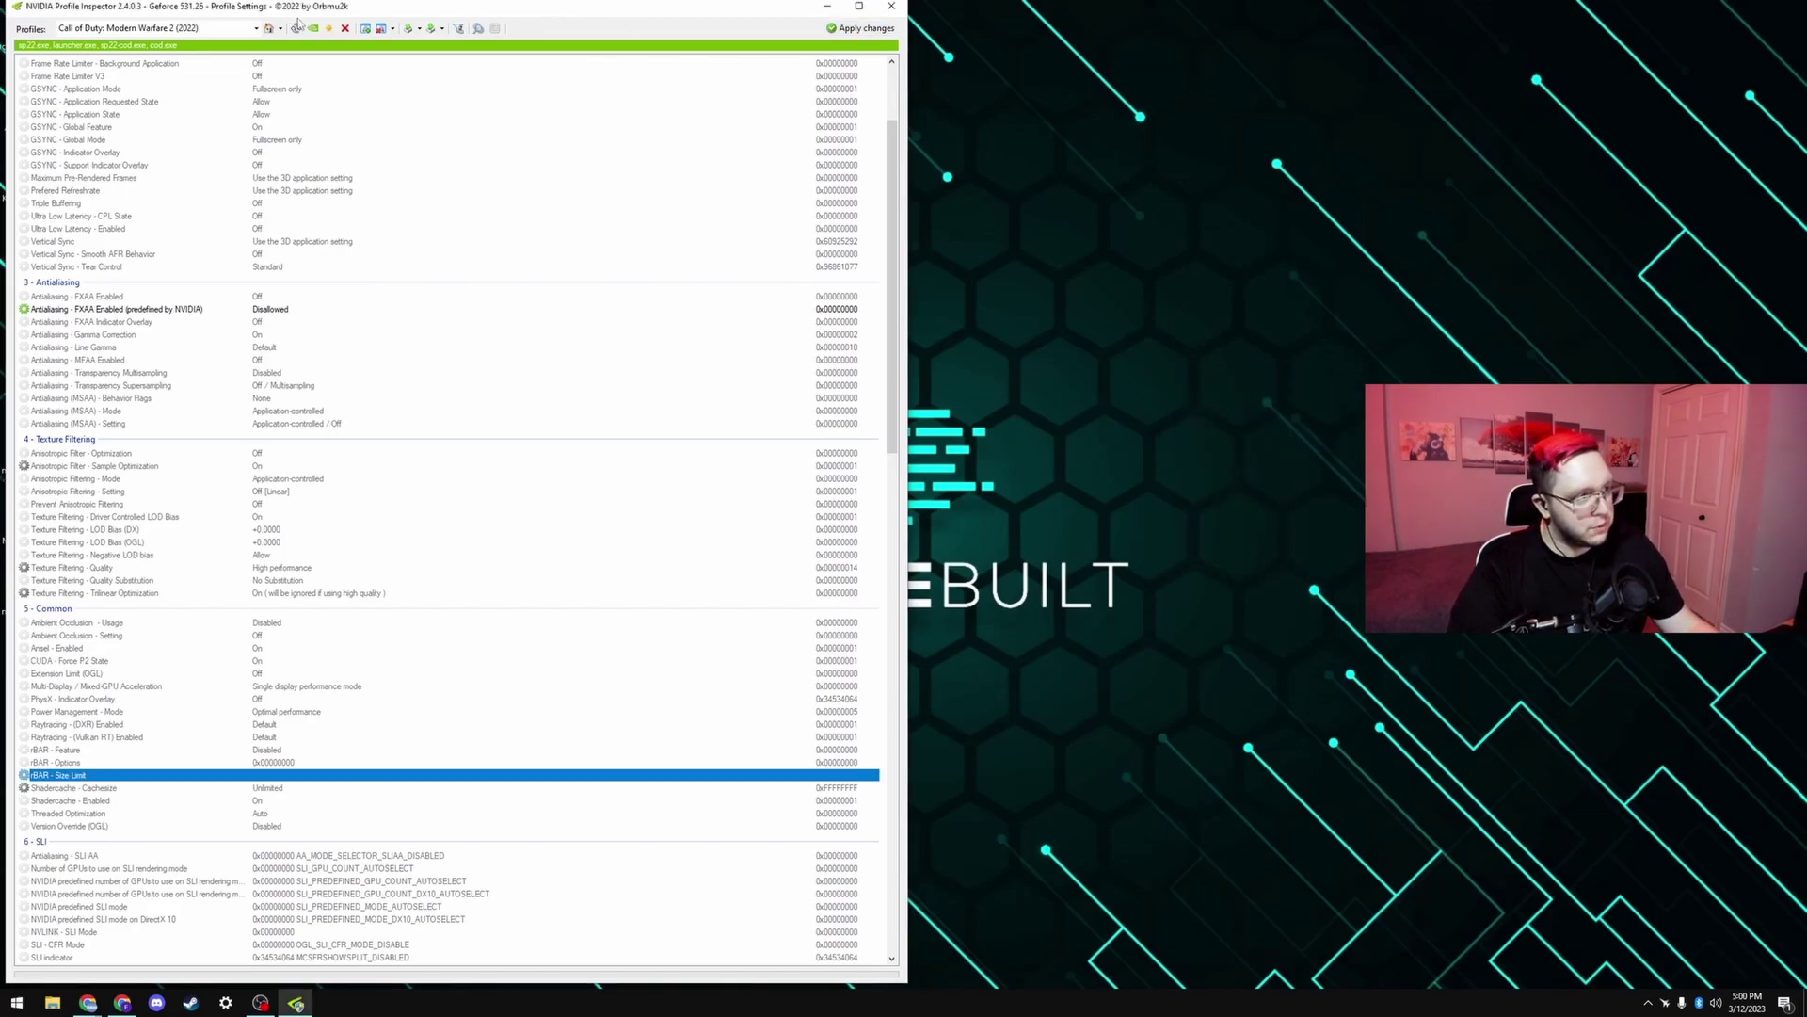
pyautogui.click(854, 28)
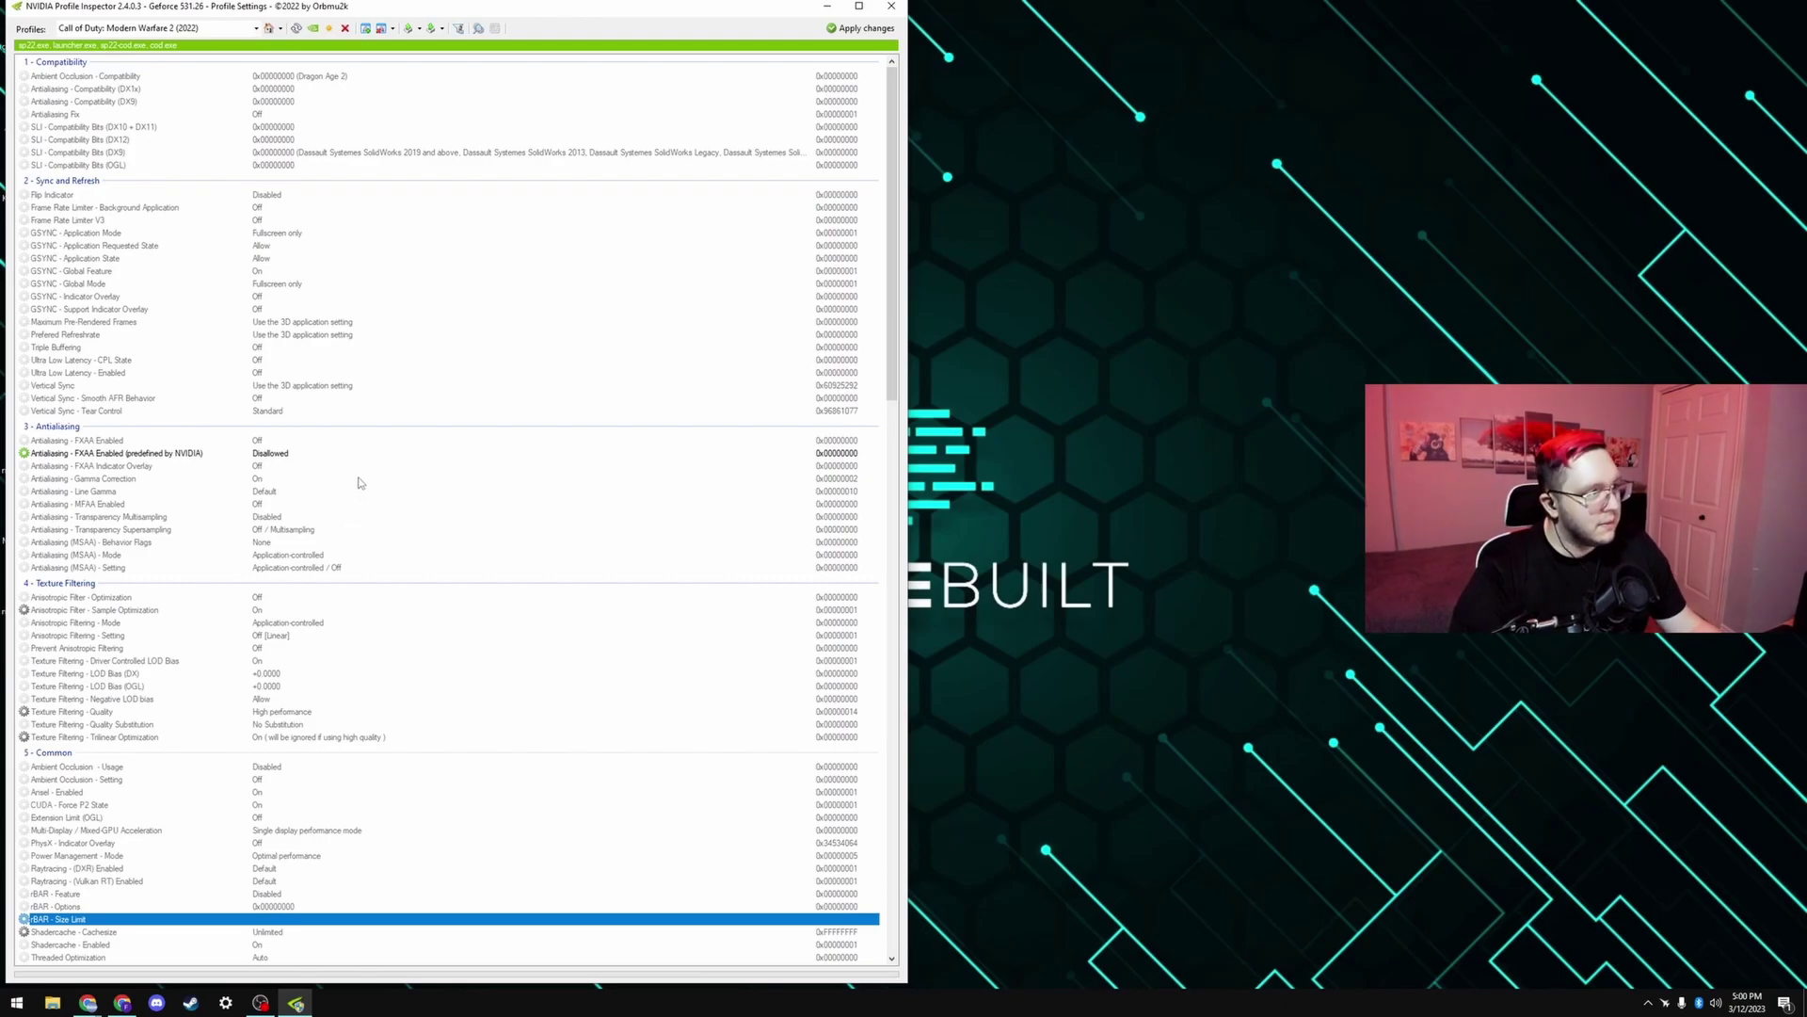
# Close NVIDIA Profile Inspector, leaving the desktop shortcuts visible
pyautogui.click(221, 27)
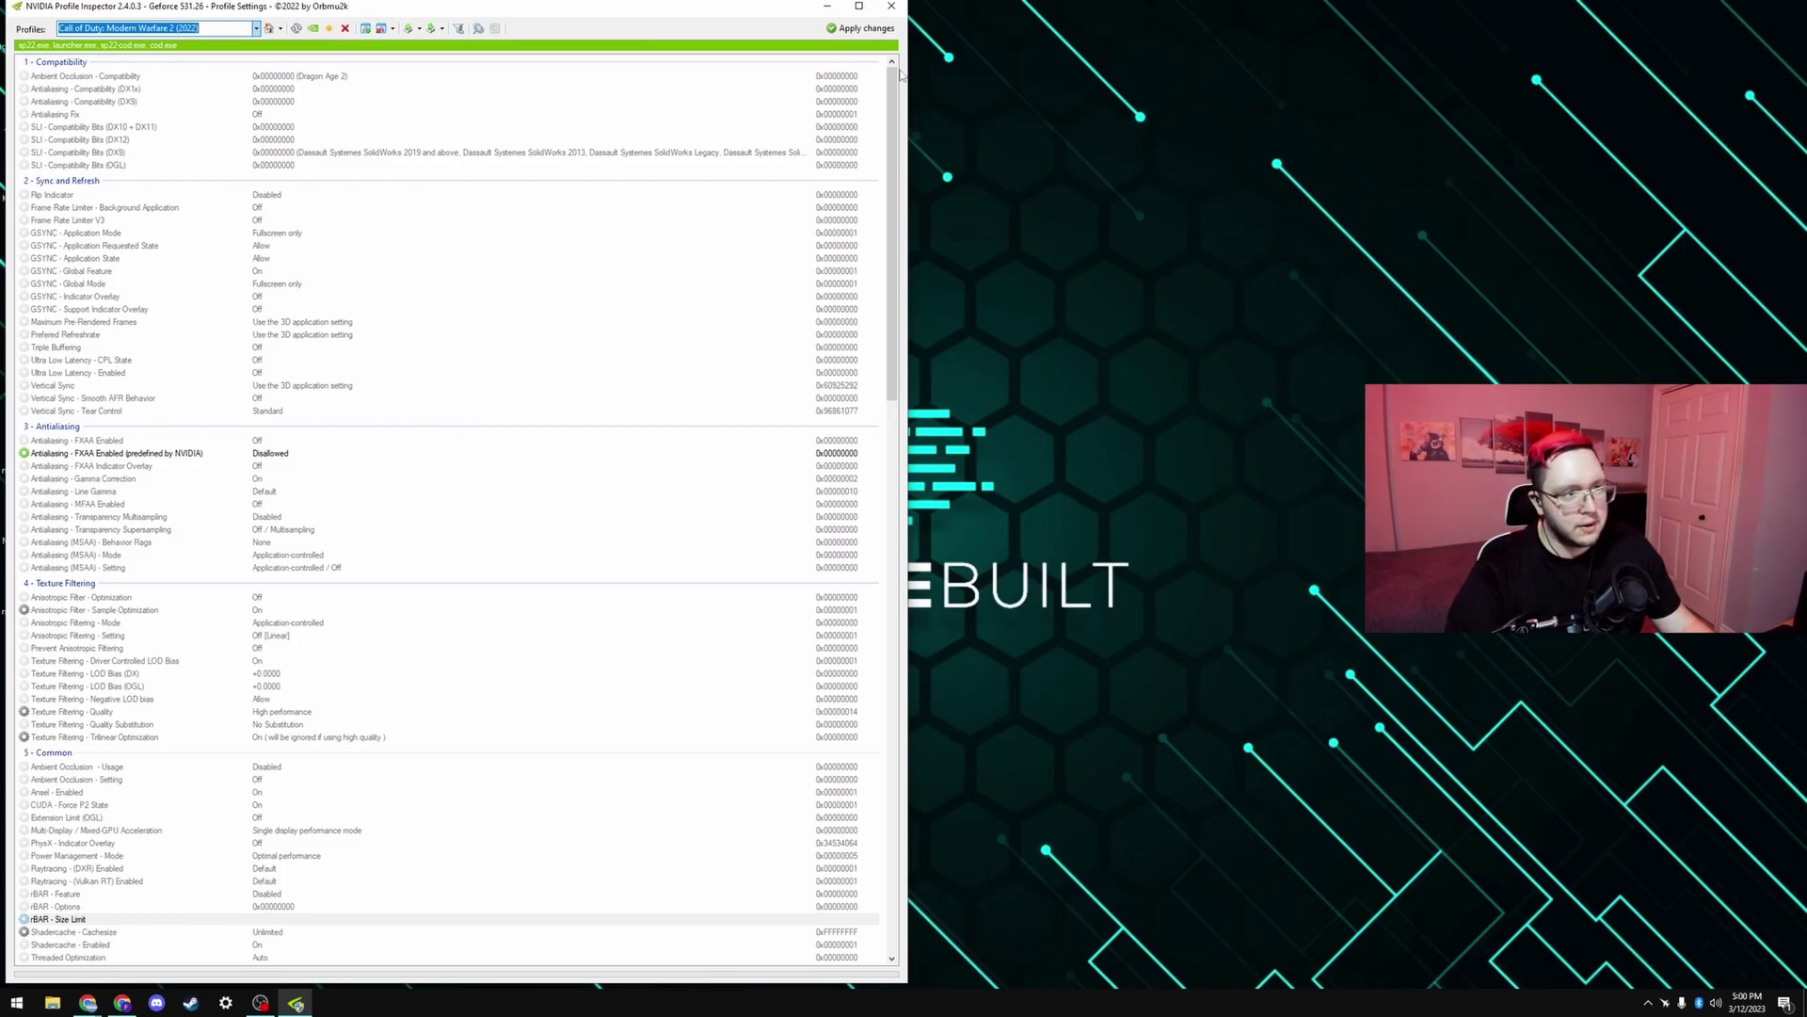
pyautogui.click(897, 10)
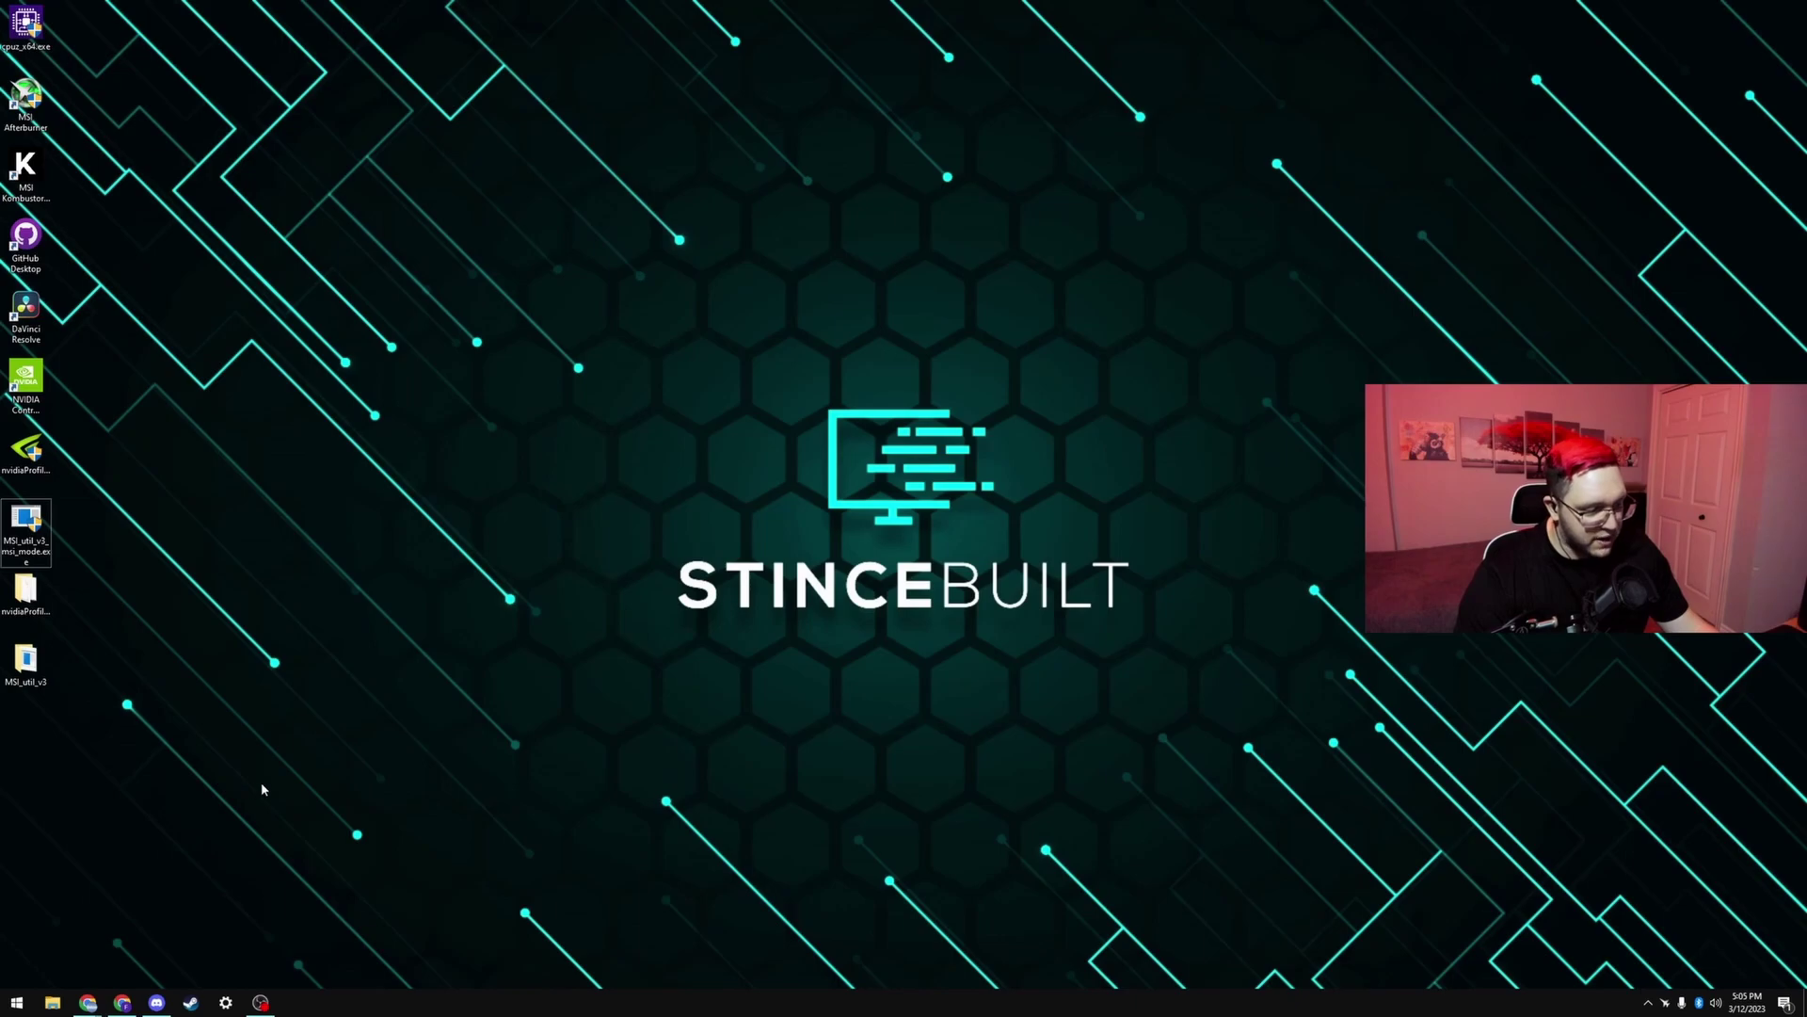
pyautogui.click(123, 1003)
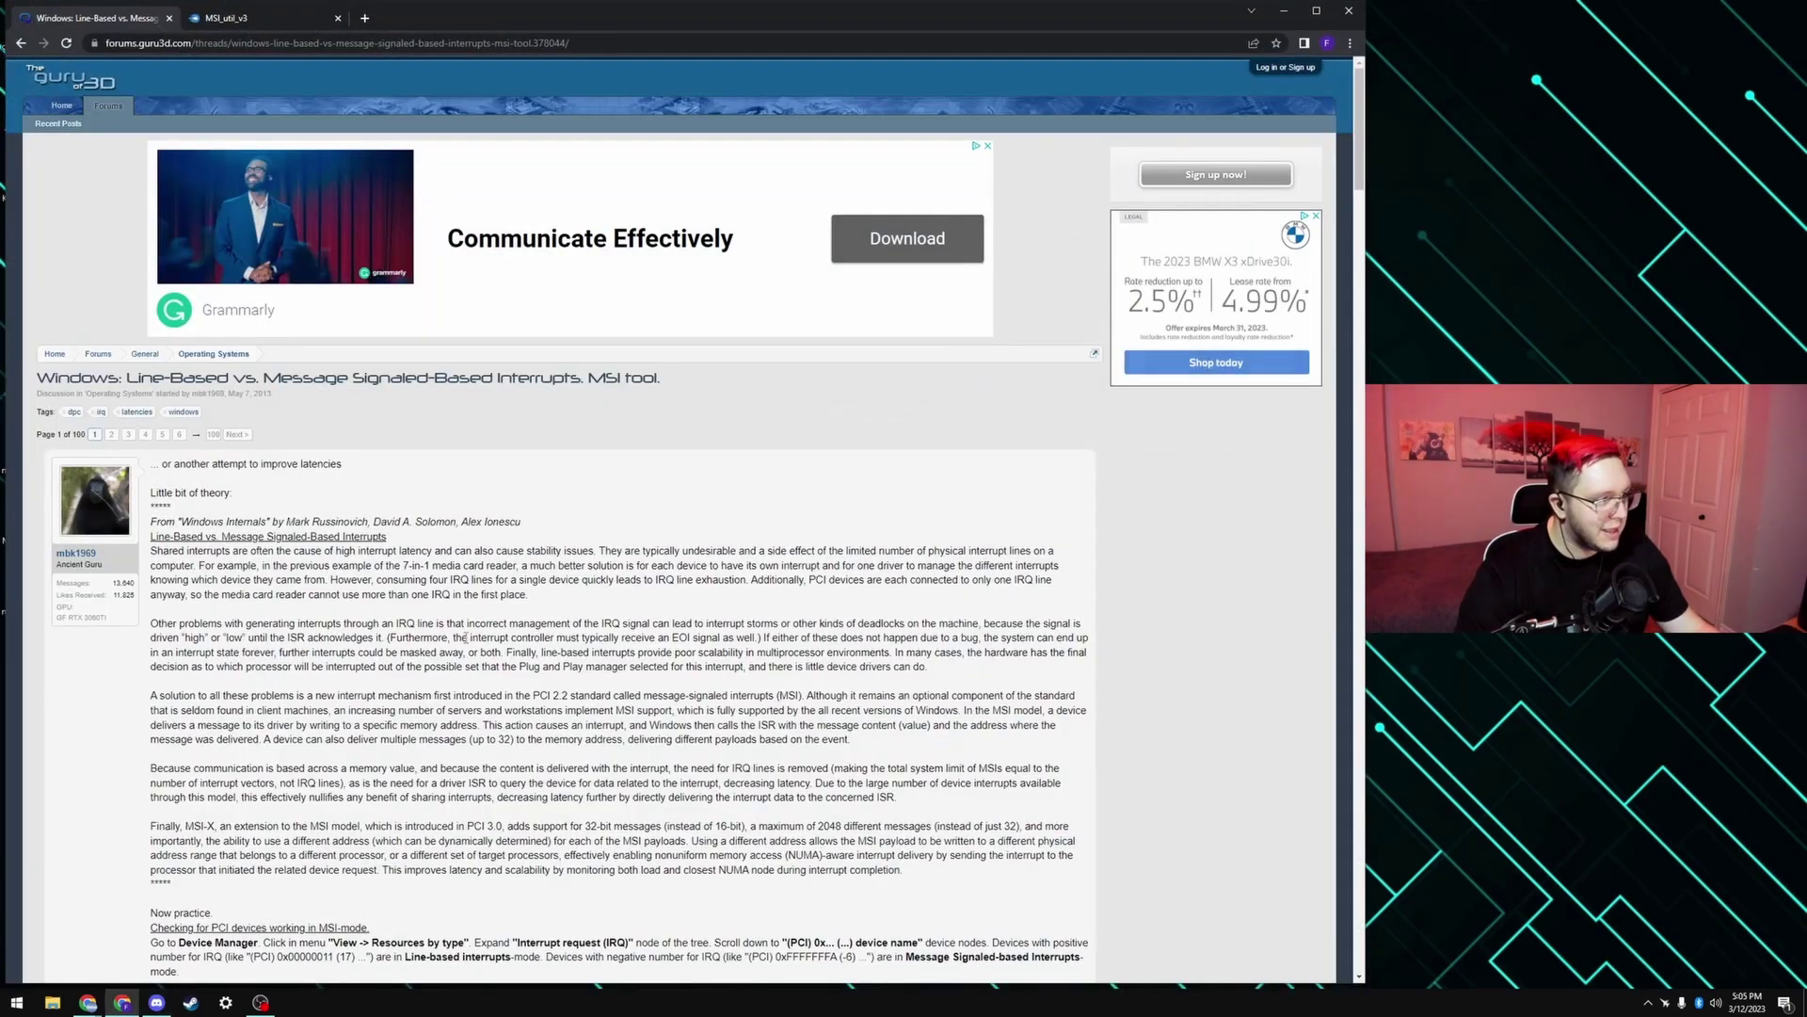
pyautogui.scroll(-15, 465, 638)
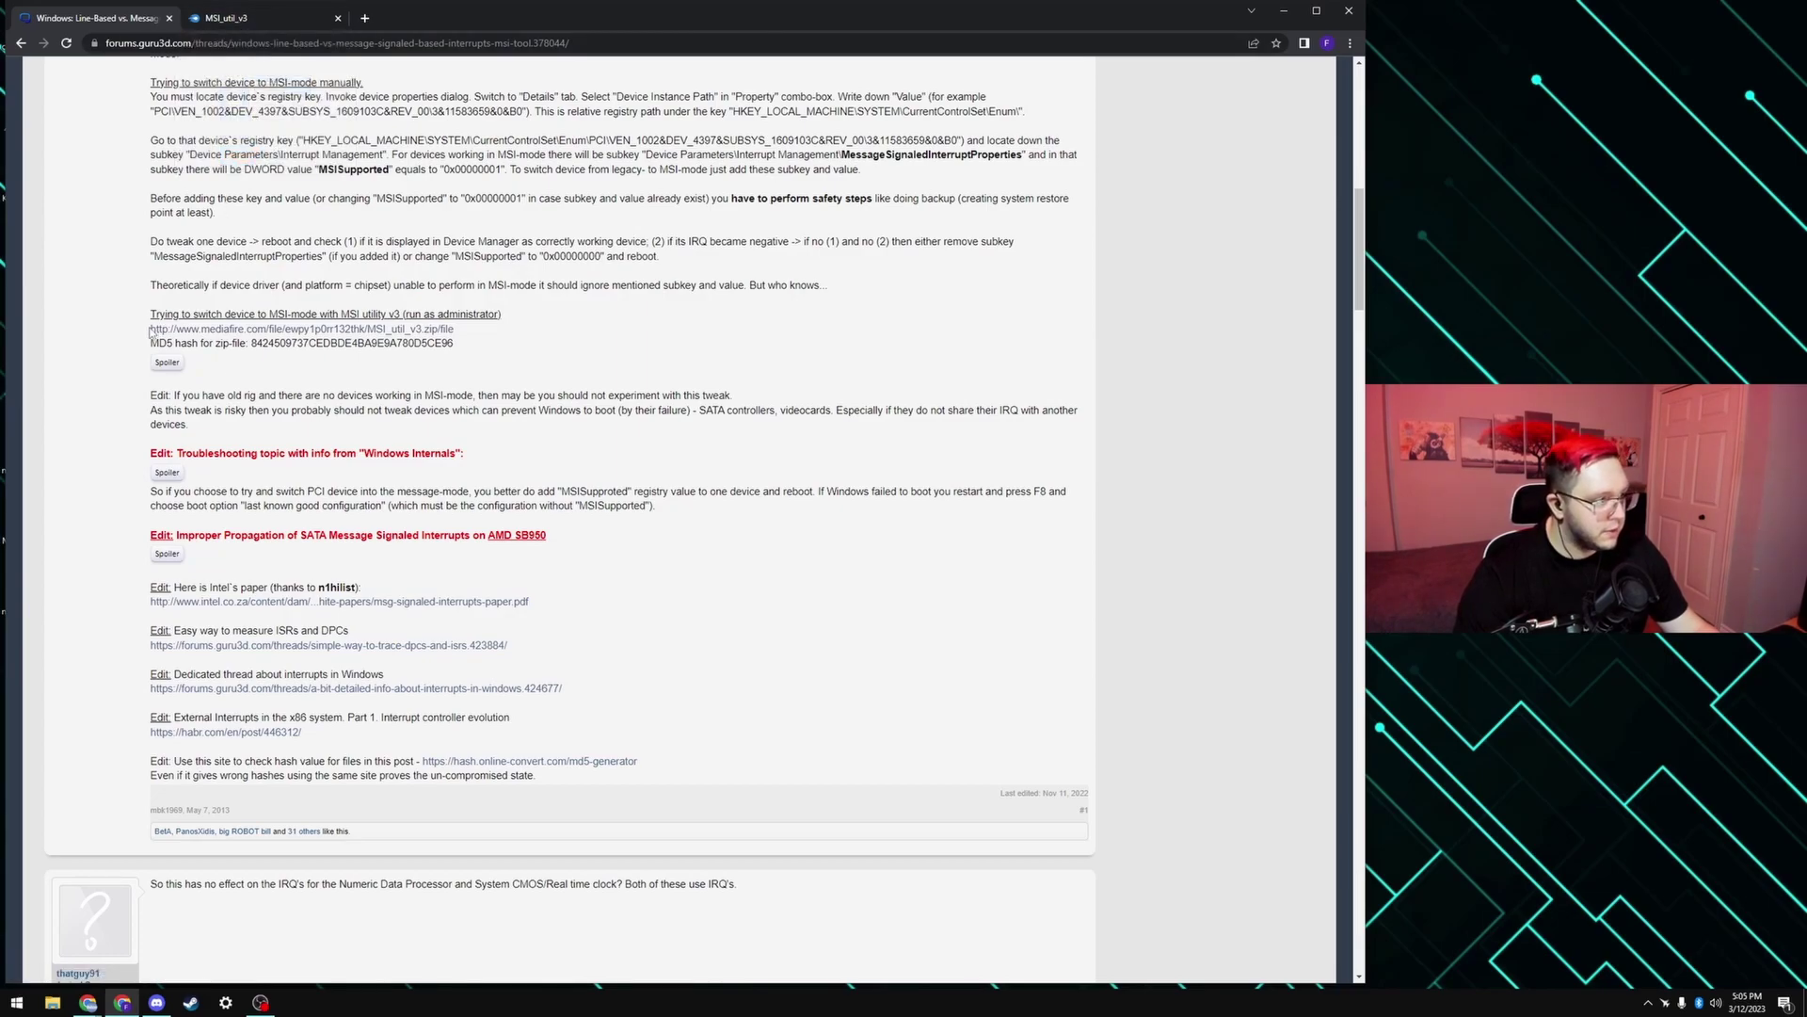
pyautogui.click(263, 18)
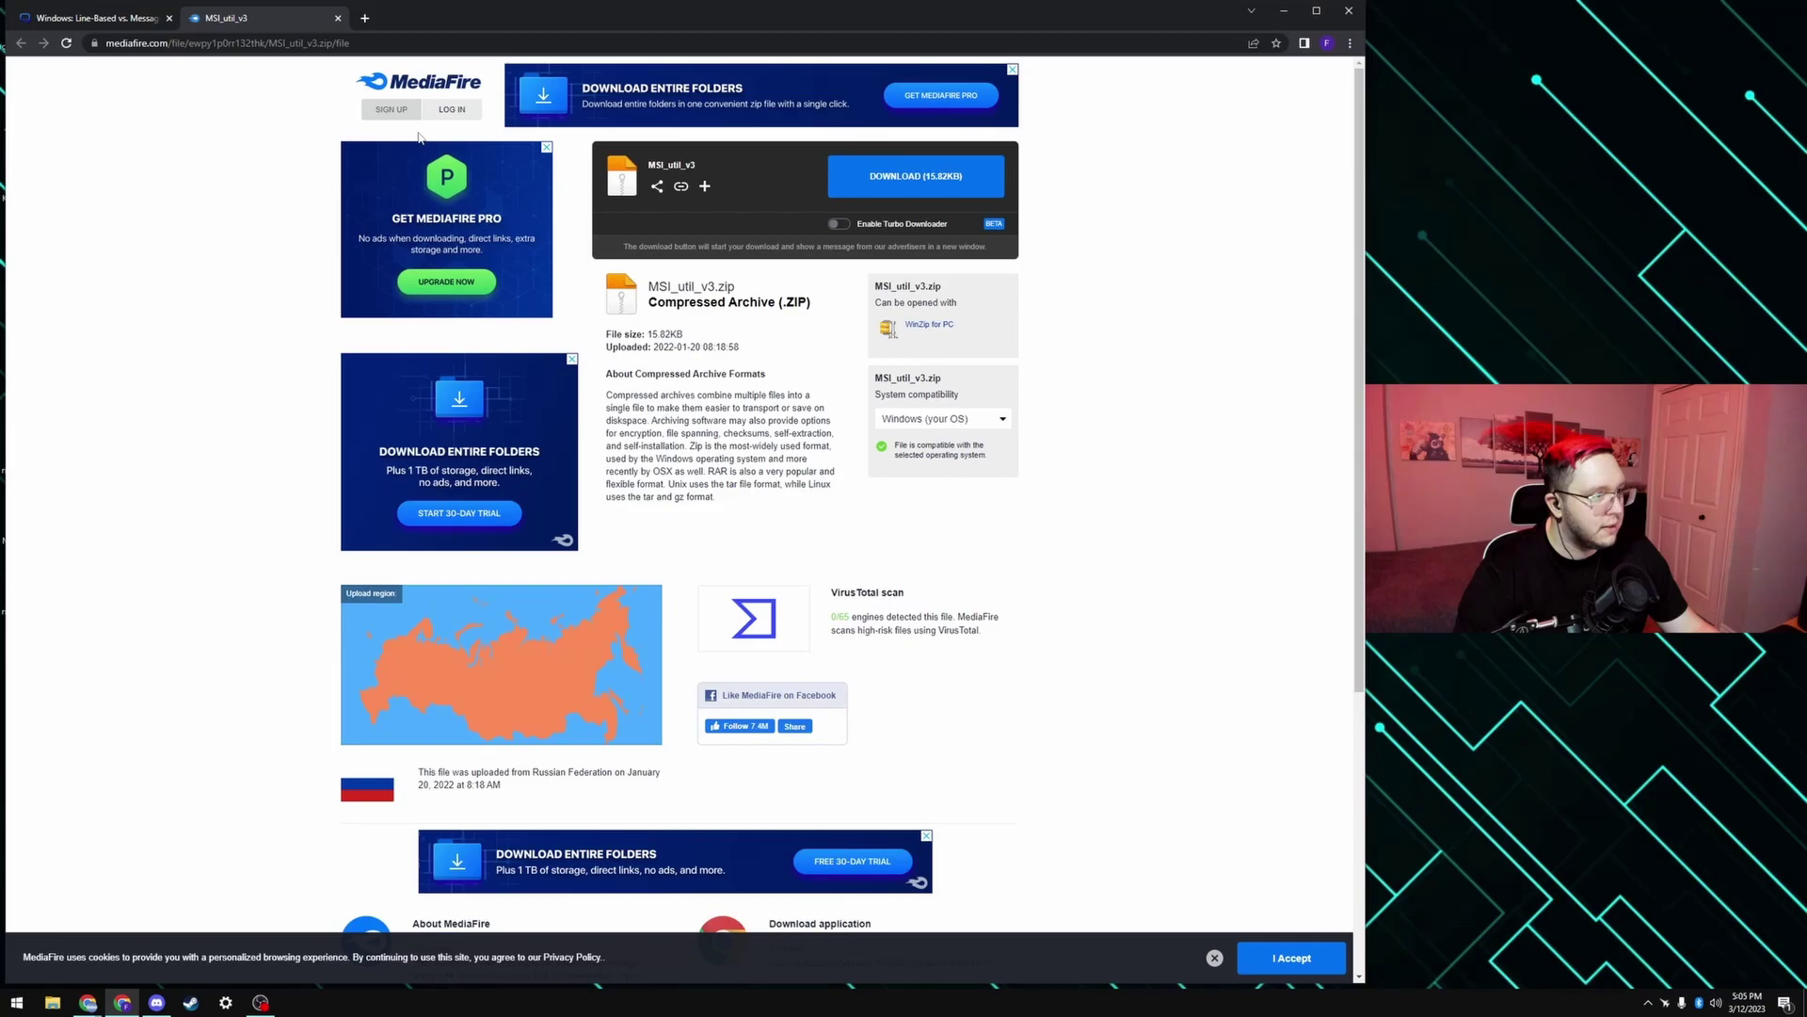
pyautogui.click(1283, 10)
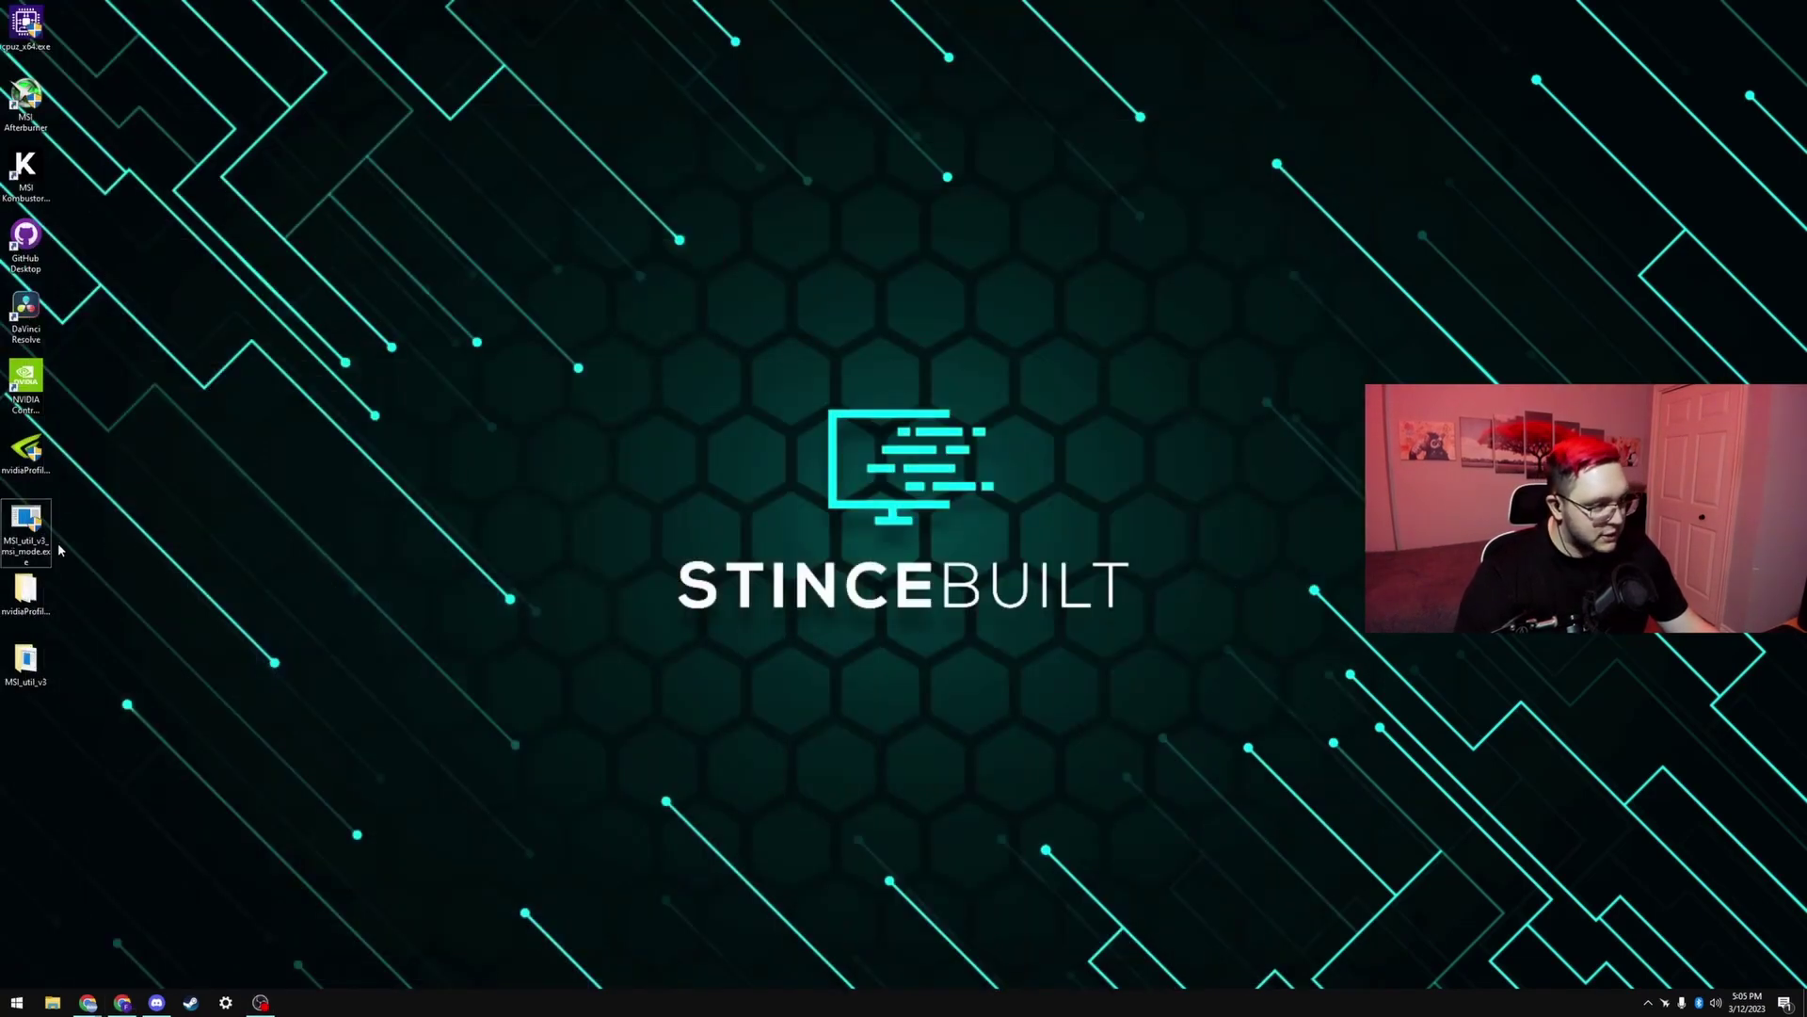
# Launch MSI_util_v3 and apply MSI mode with High interrupt priority for the RTX 4070 Ti
pyautogui.doubleClick(47, 536)
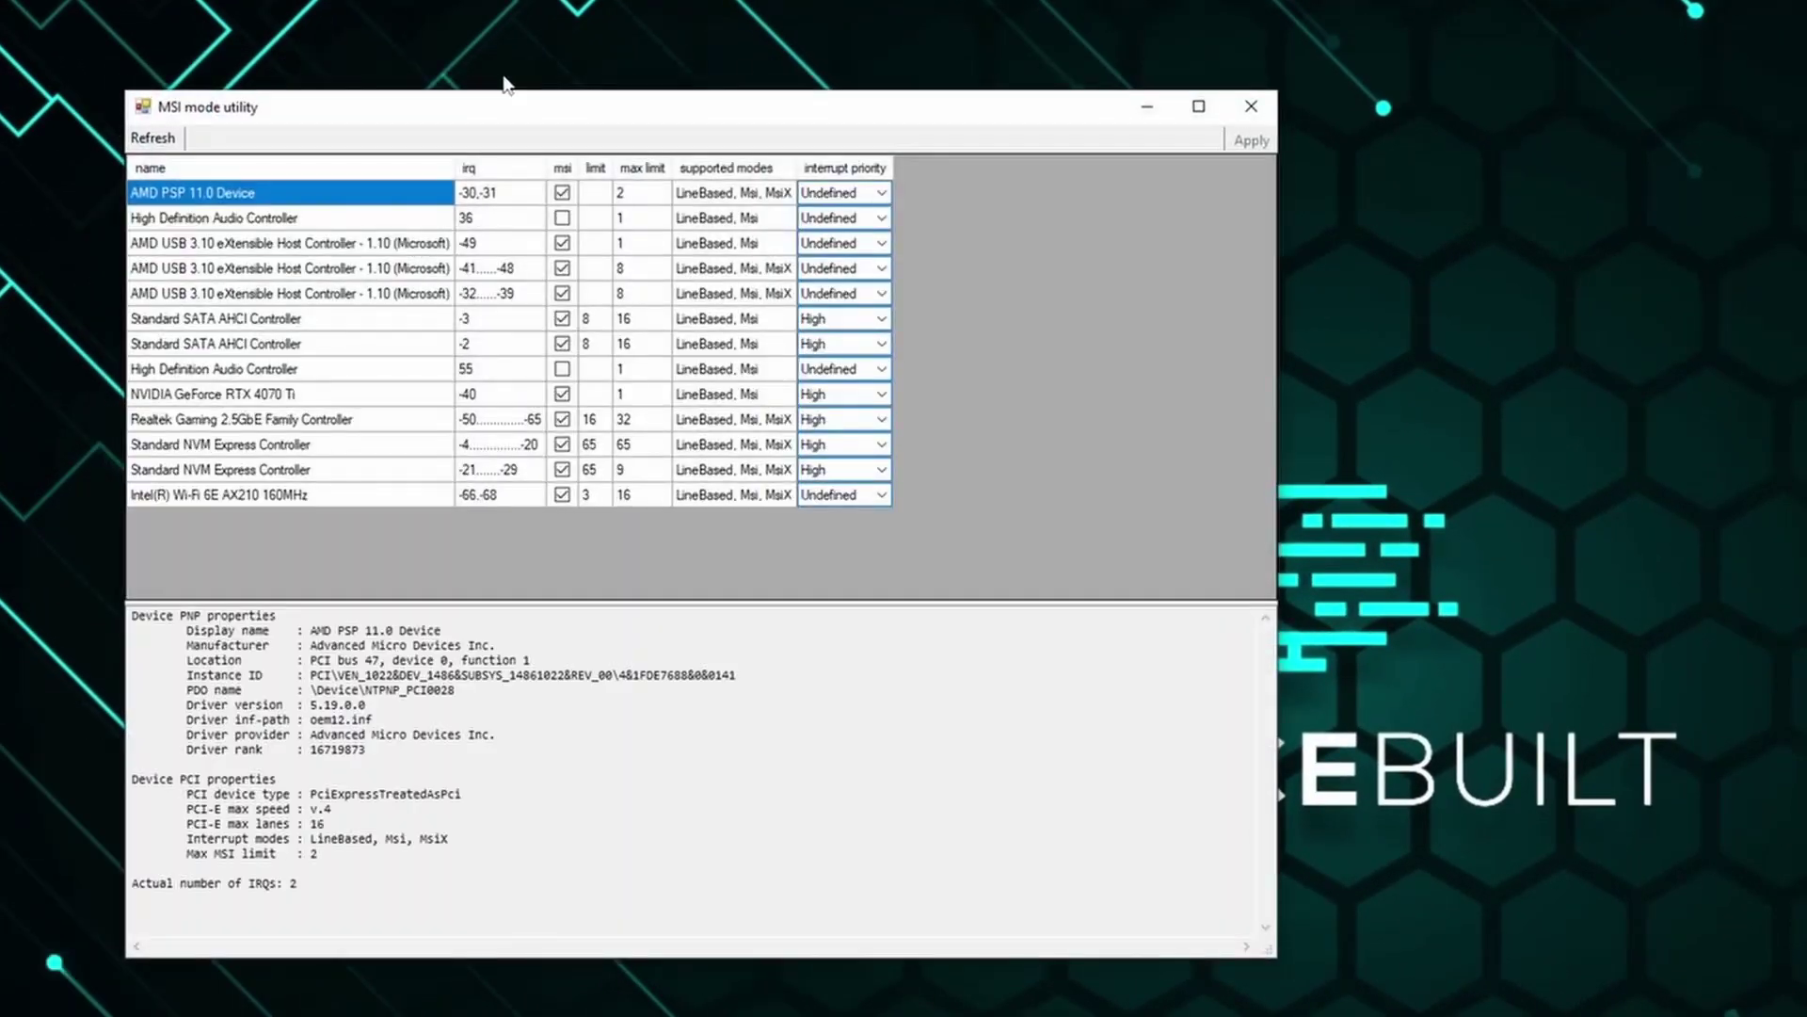
pyautogui.click(562, 393)
pyautogui.click(862, 395)
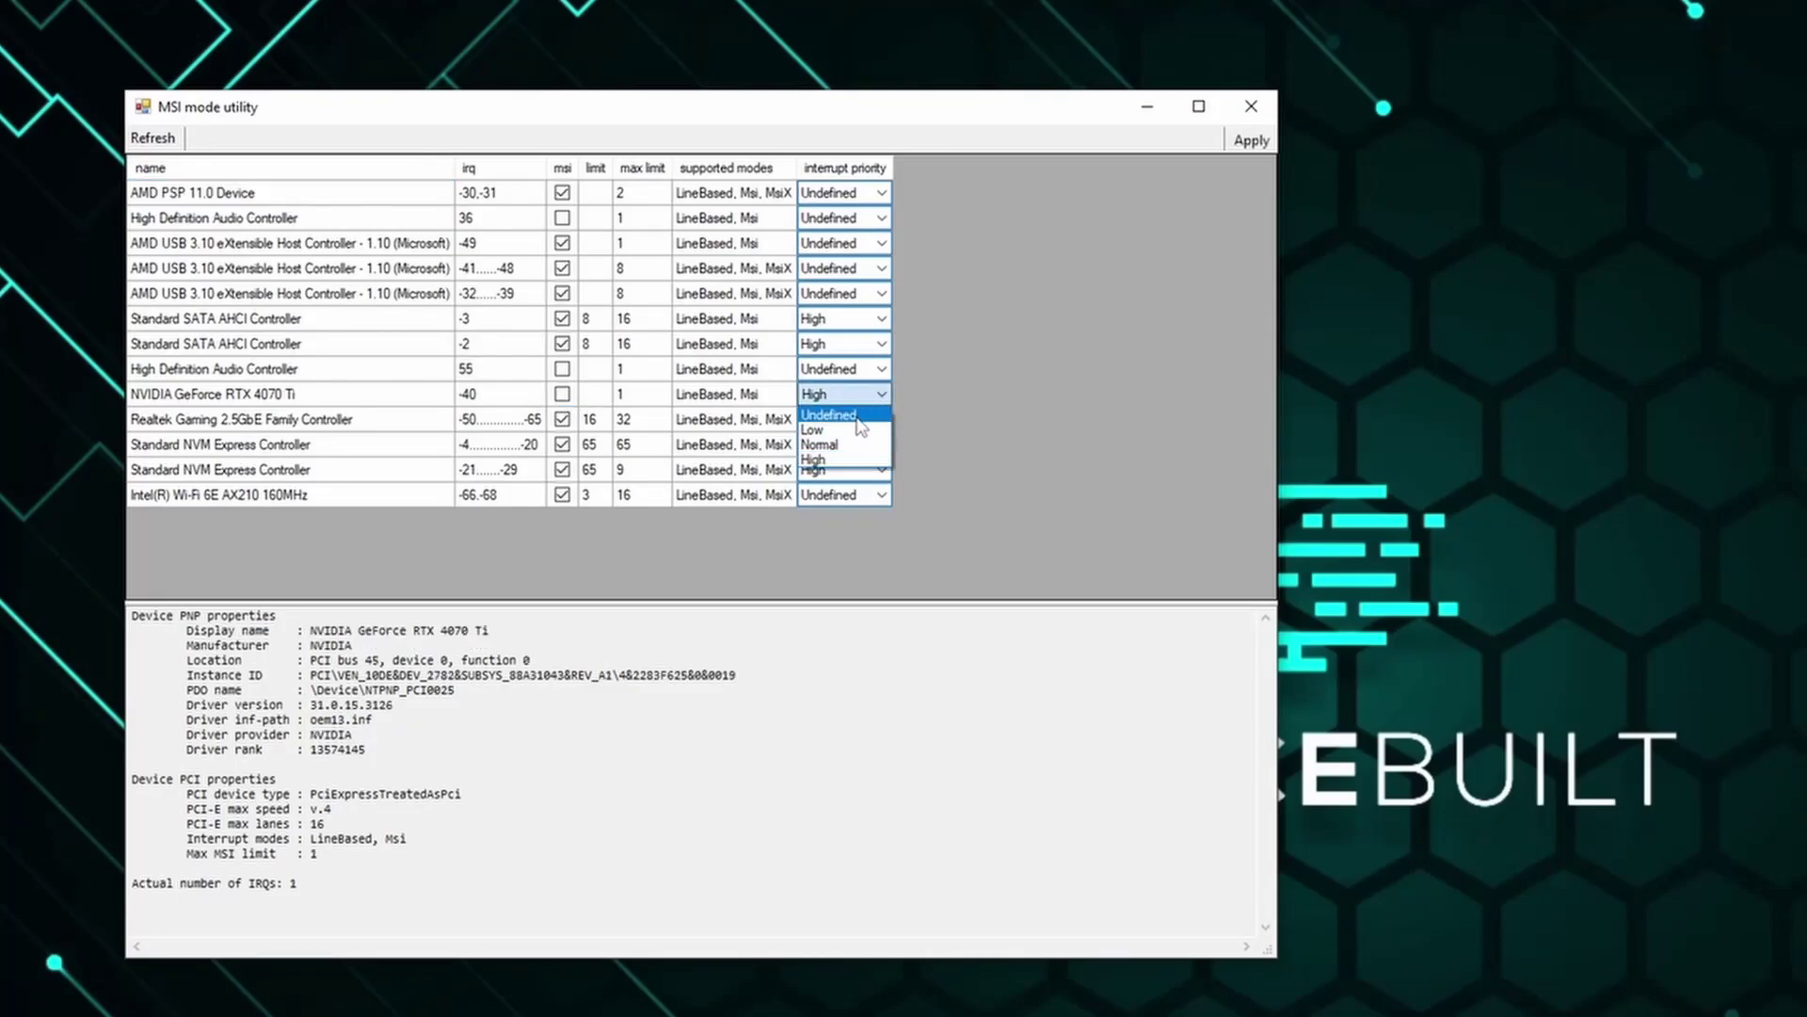
pyautogui.click(859, 420)
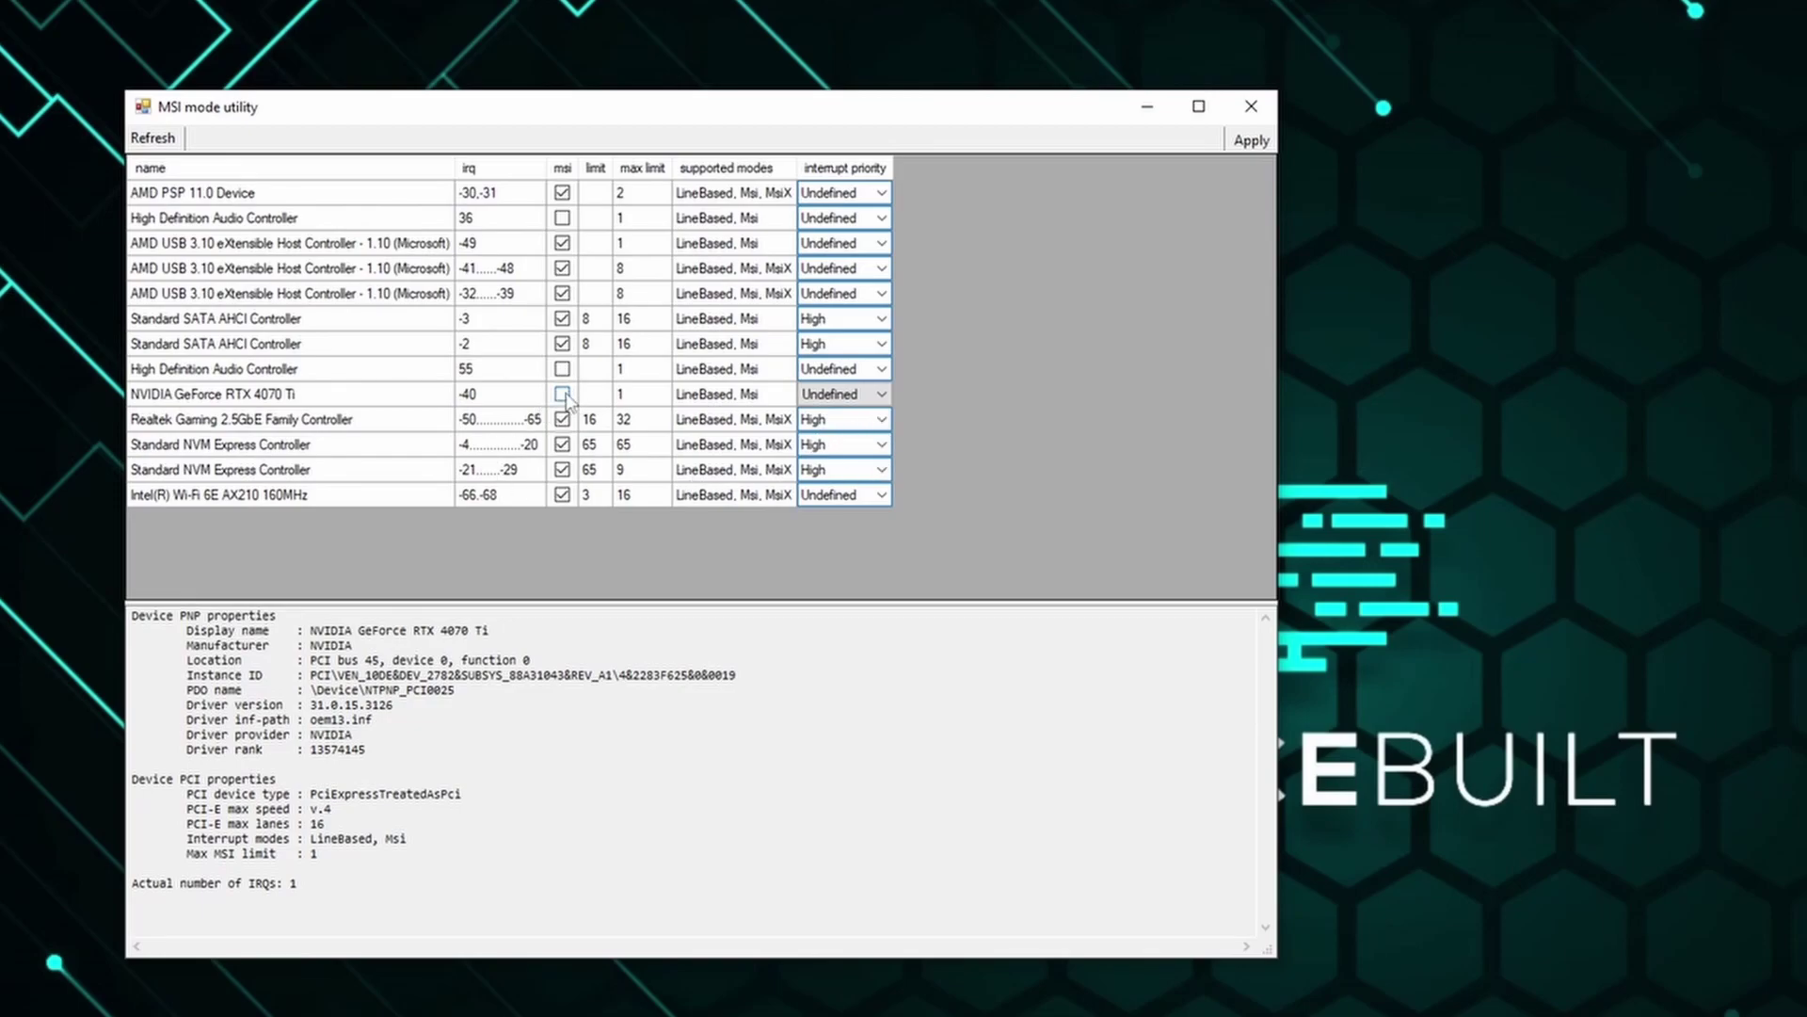
pyautogui.click(563, 394)
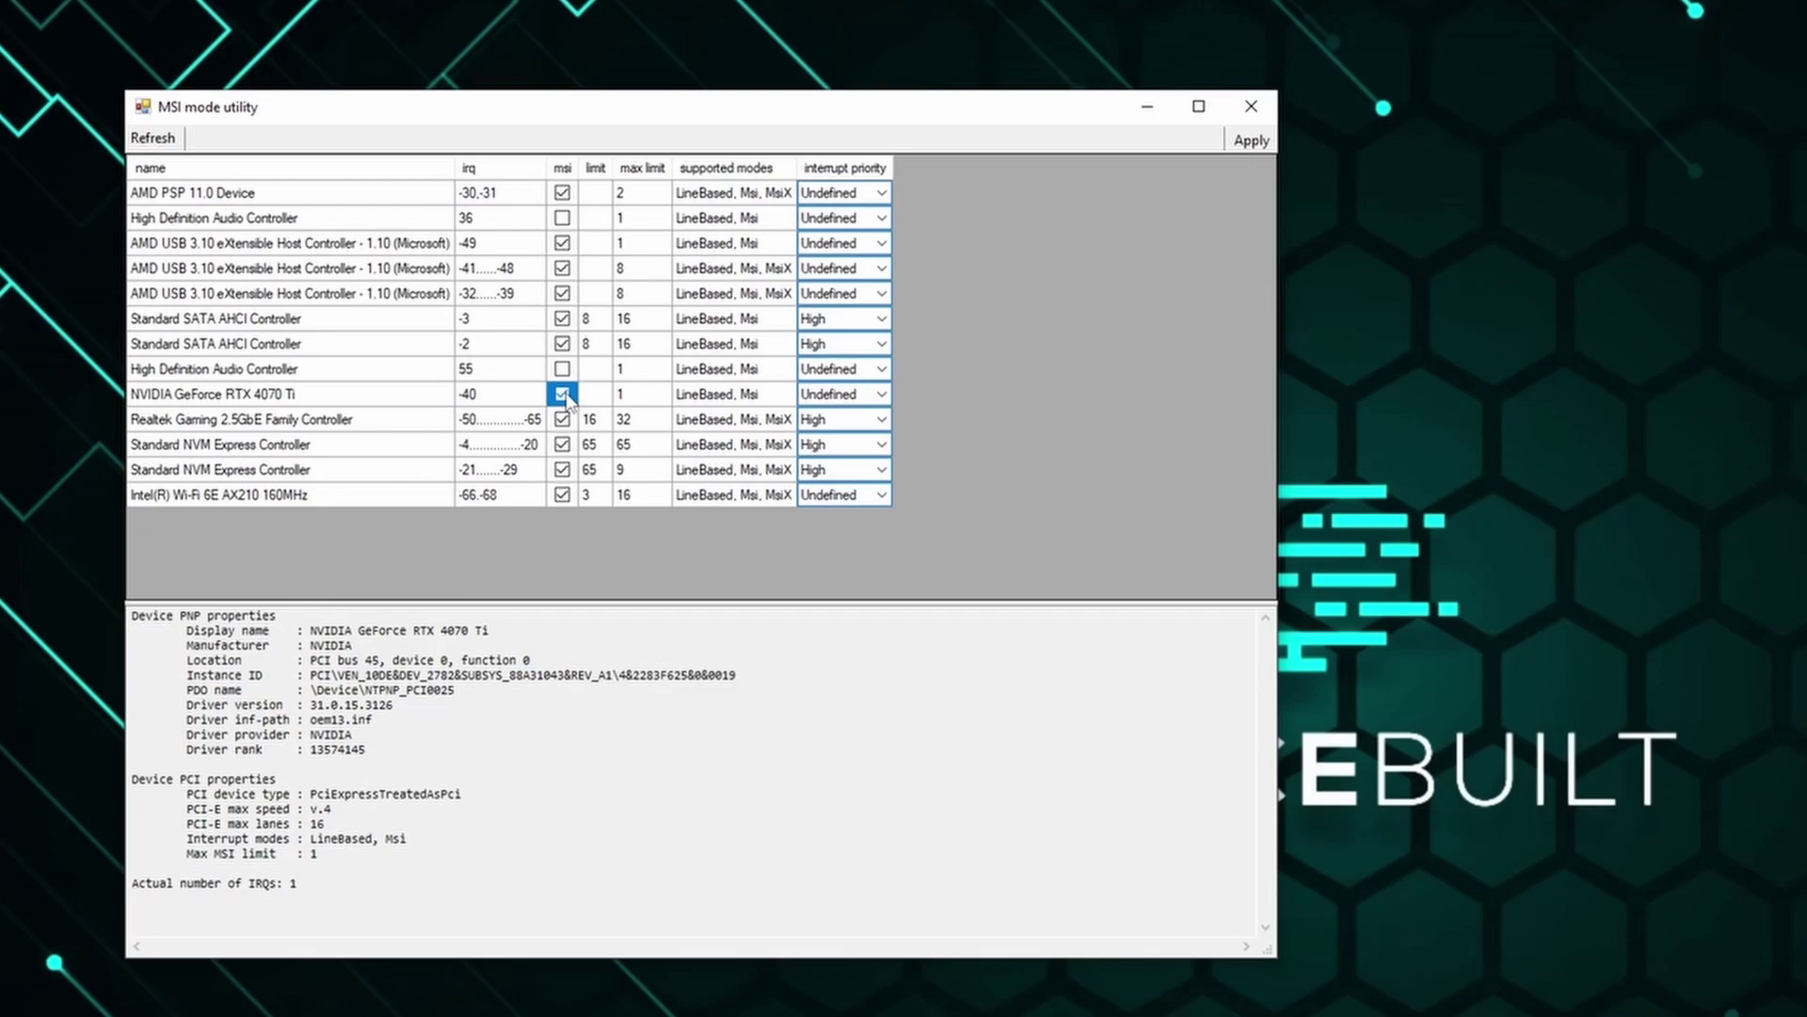
pyautogui.click(884, 394)
pyautogui.click(810, 461)
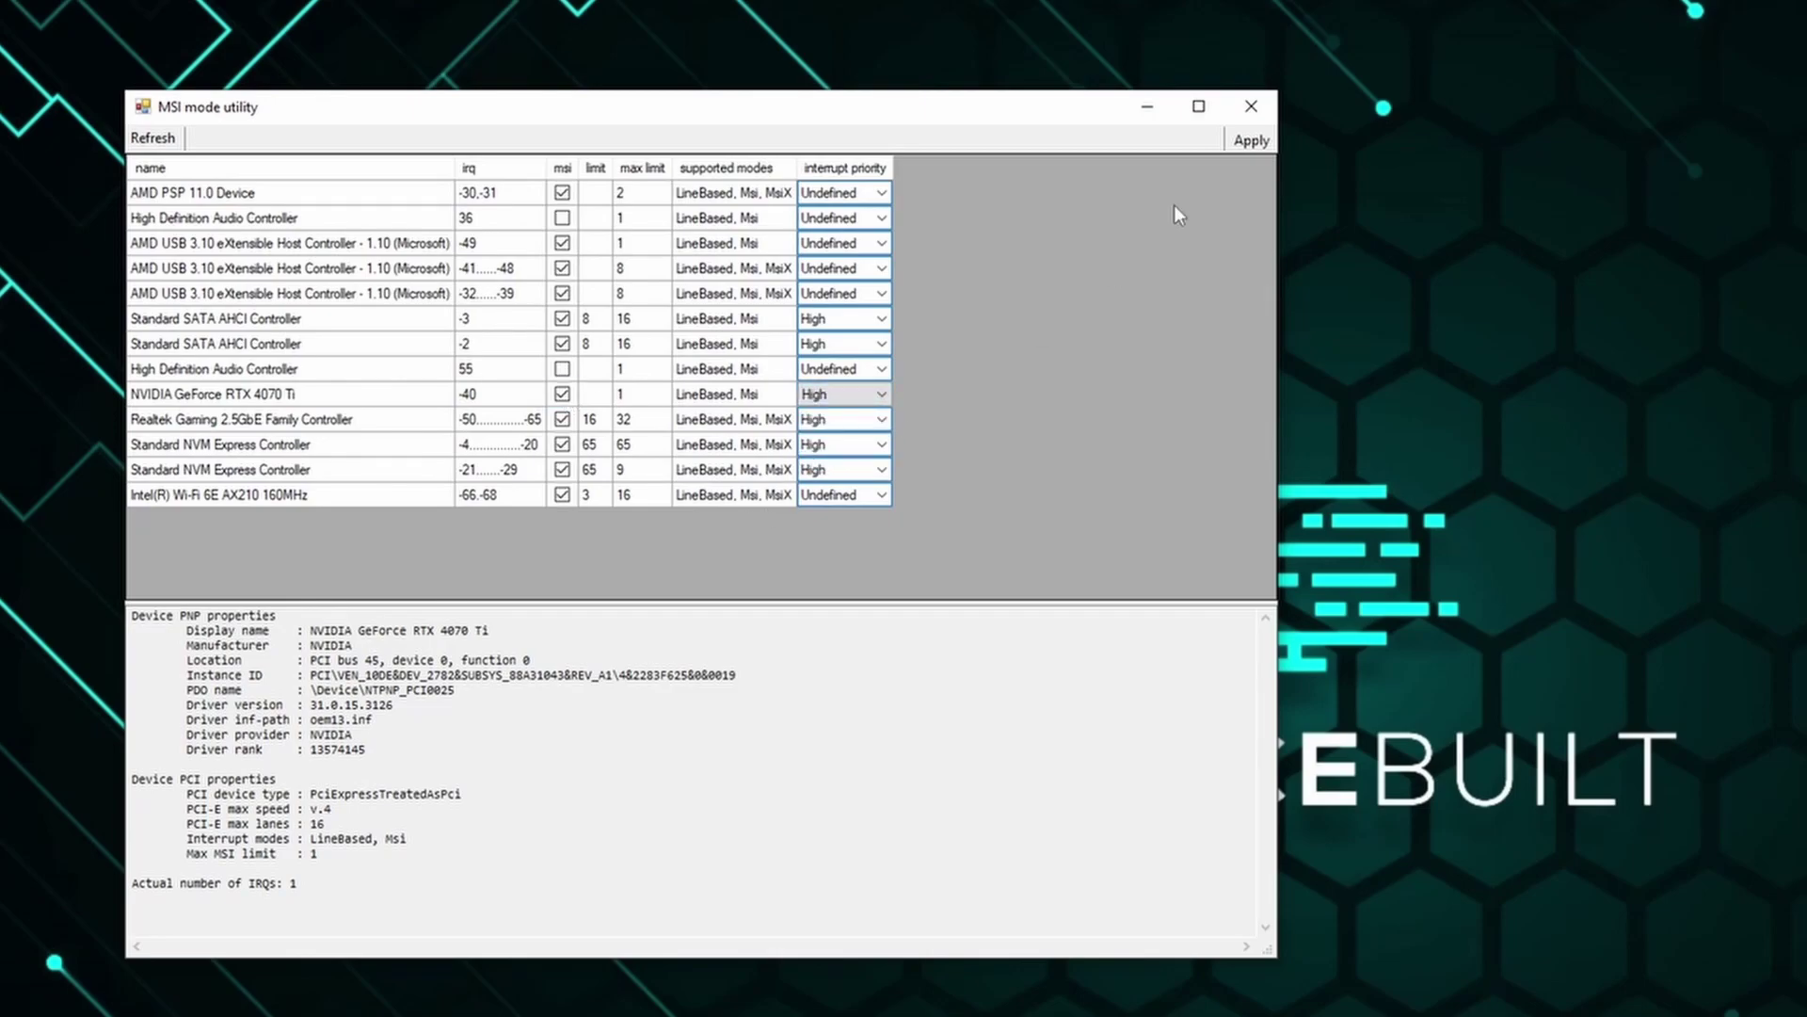
pyautogui.click(1266, 146)
# Switch the RTX 4070 Ti interrupt priority to Undefined, then back to High
pyautogui.click(884, 400)
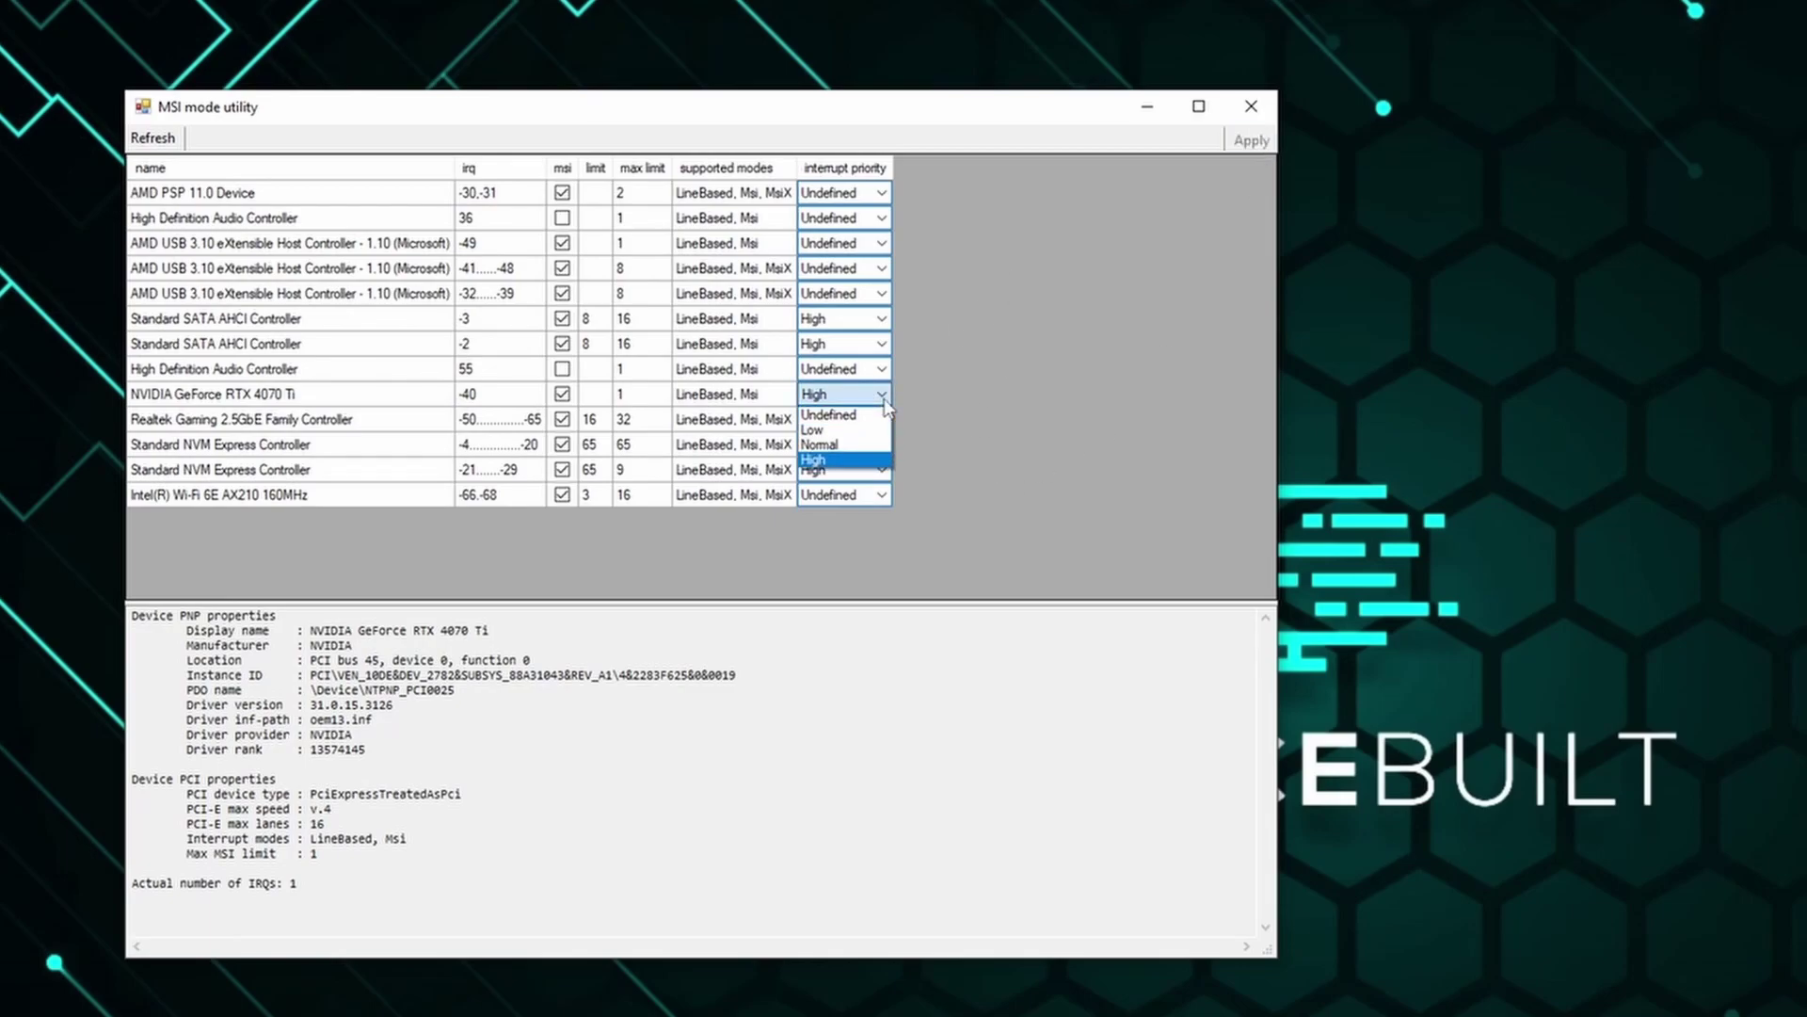
pyautogui.click(847, 418)
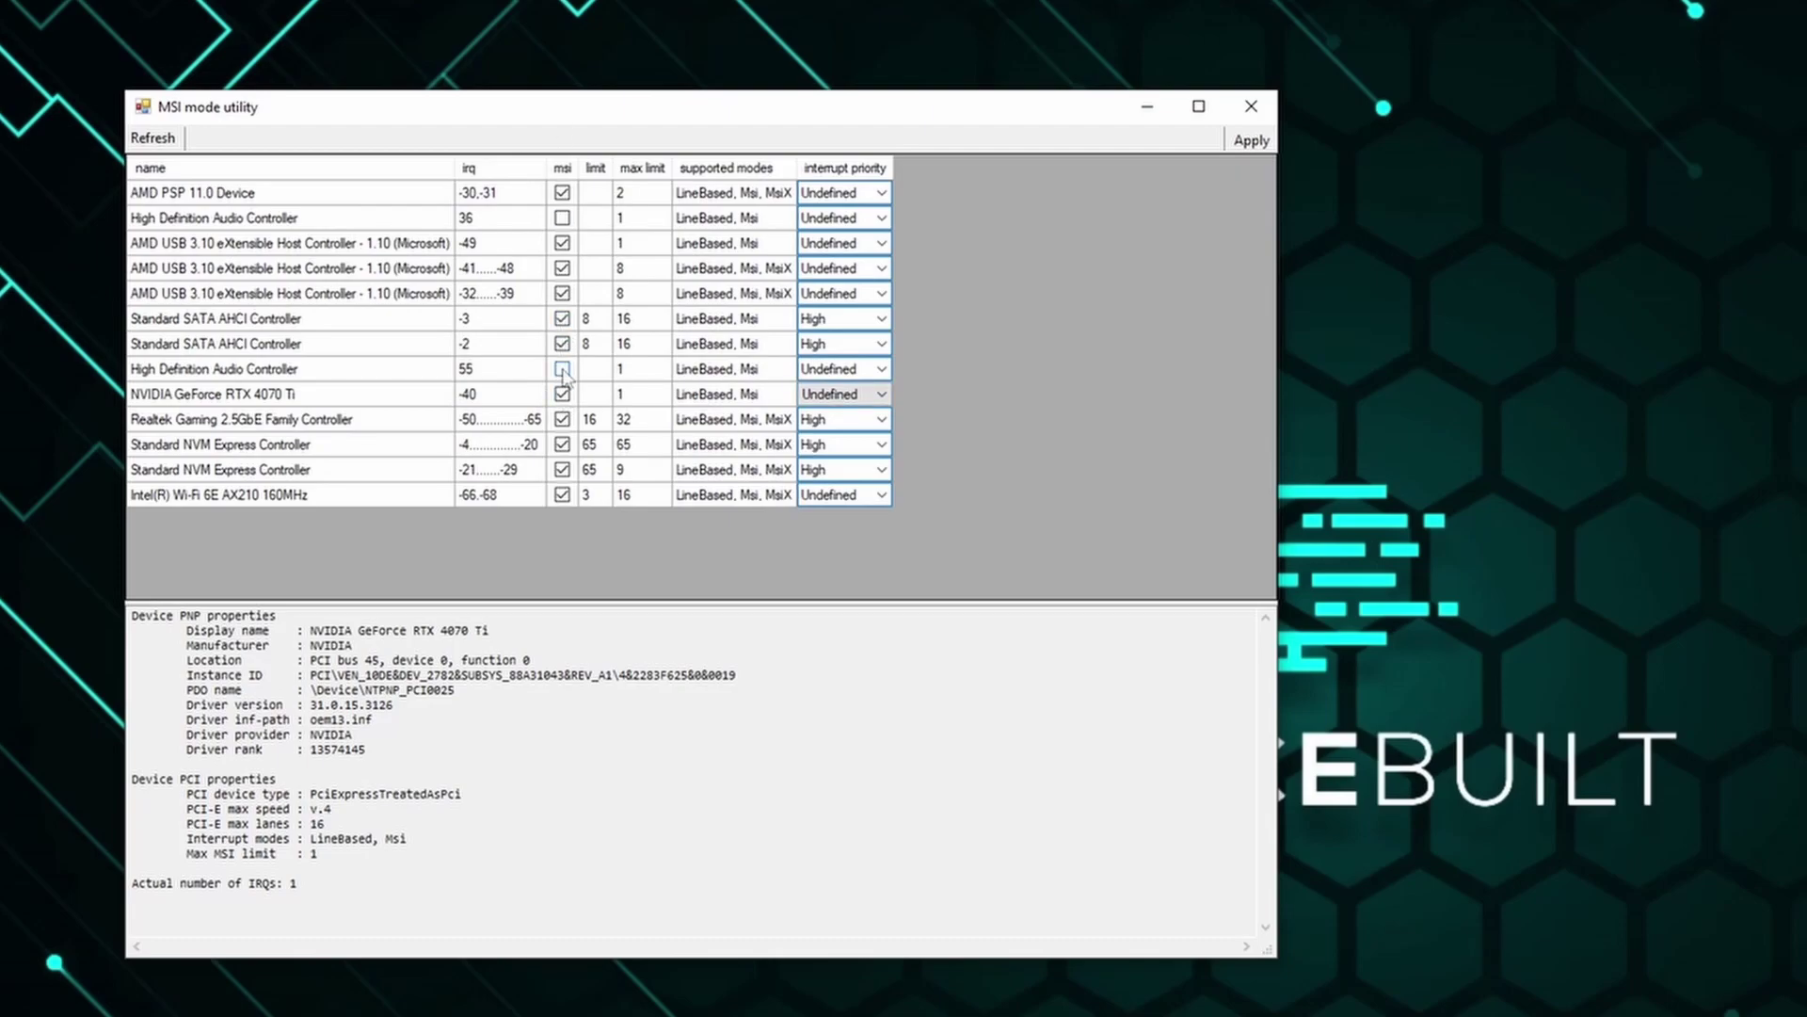
pyautogui.click(885, 393)
pyautogui.click(843, 465)
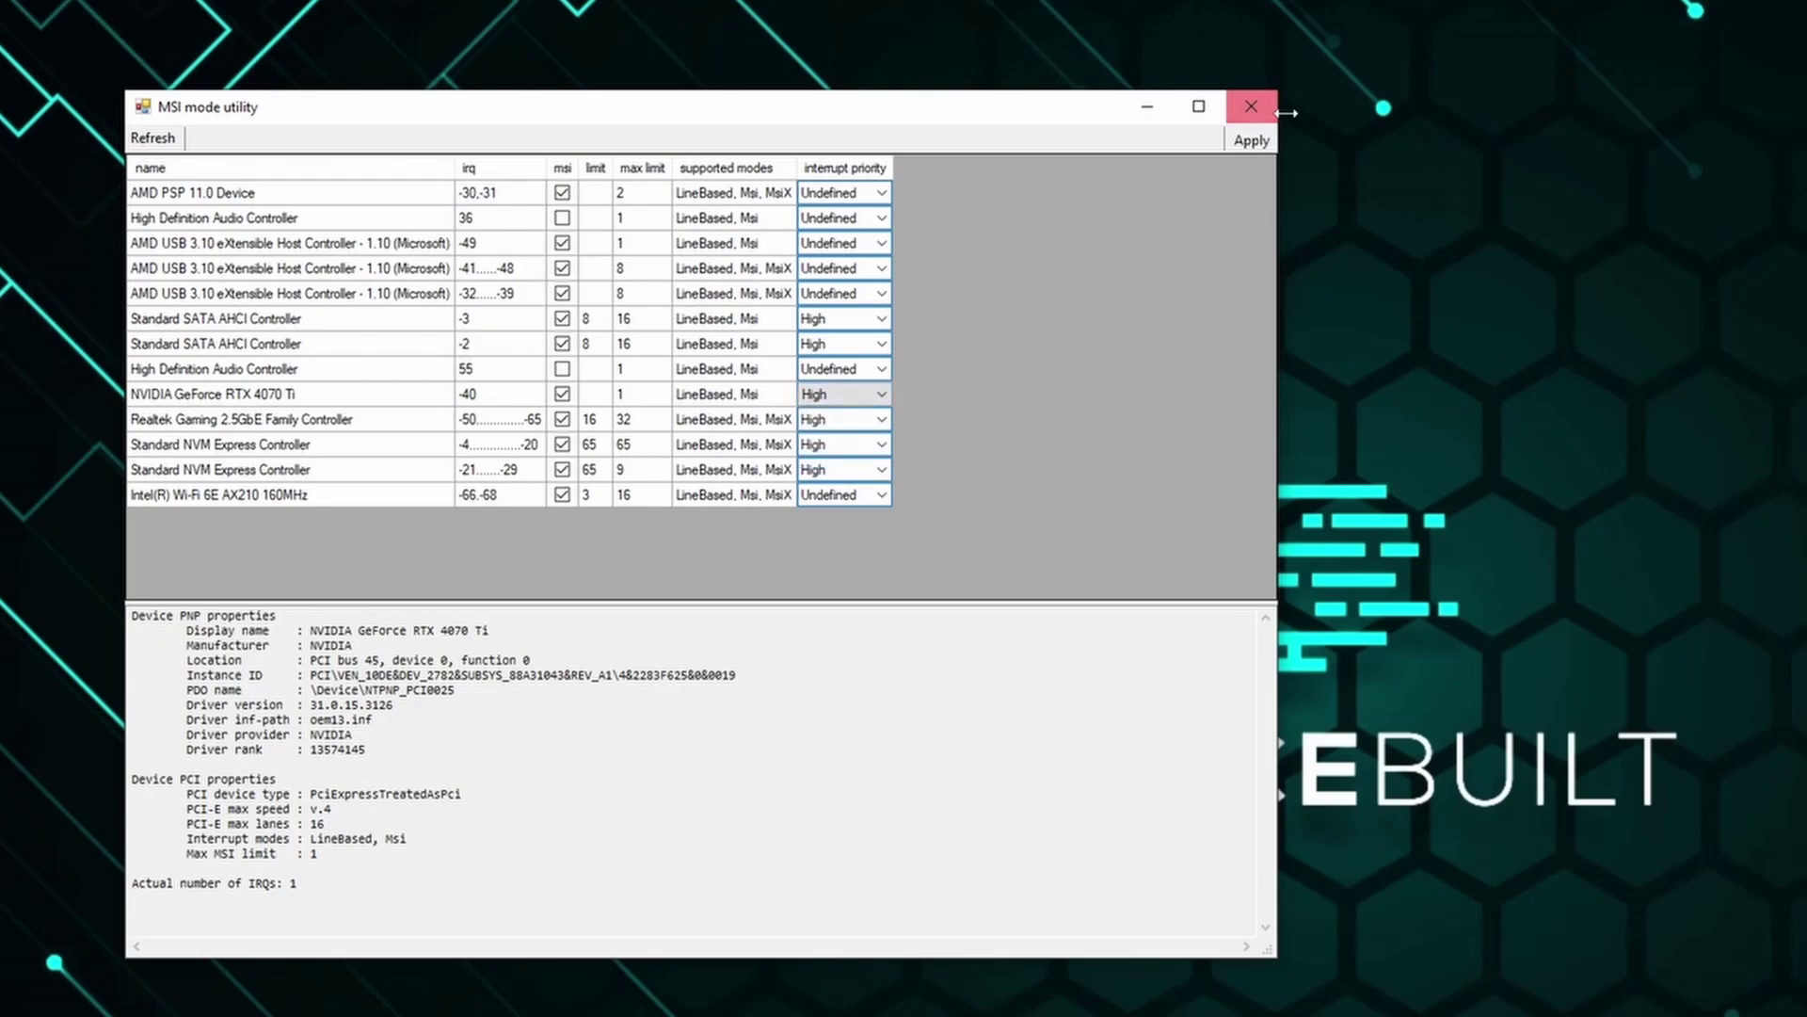